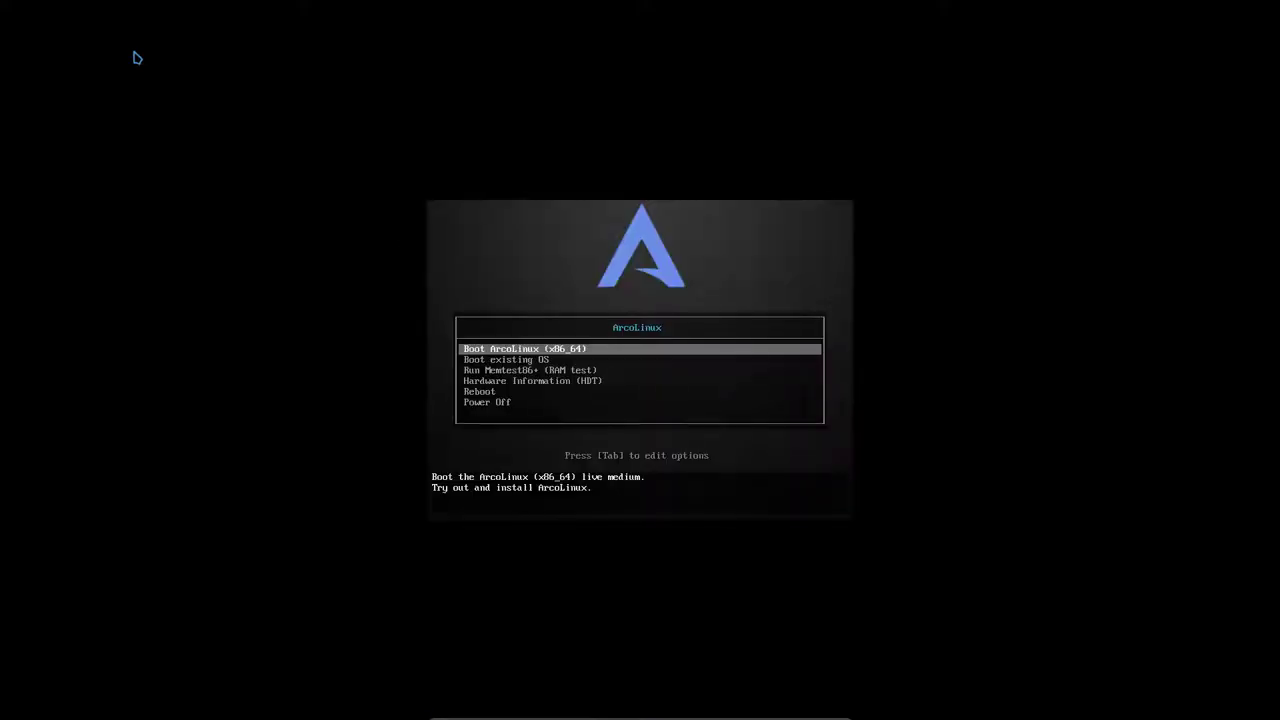
Boot the existing OS from the ArcoLinux boot menu and start the 'ArcoLinux Linux' GRUB entry.
key("Down")
key("Return")
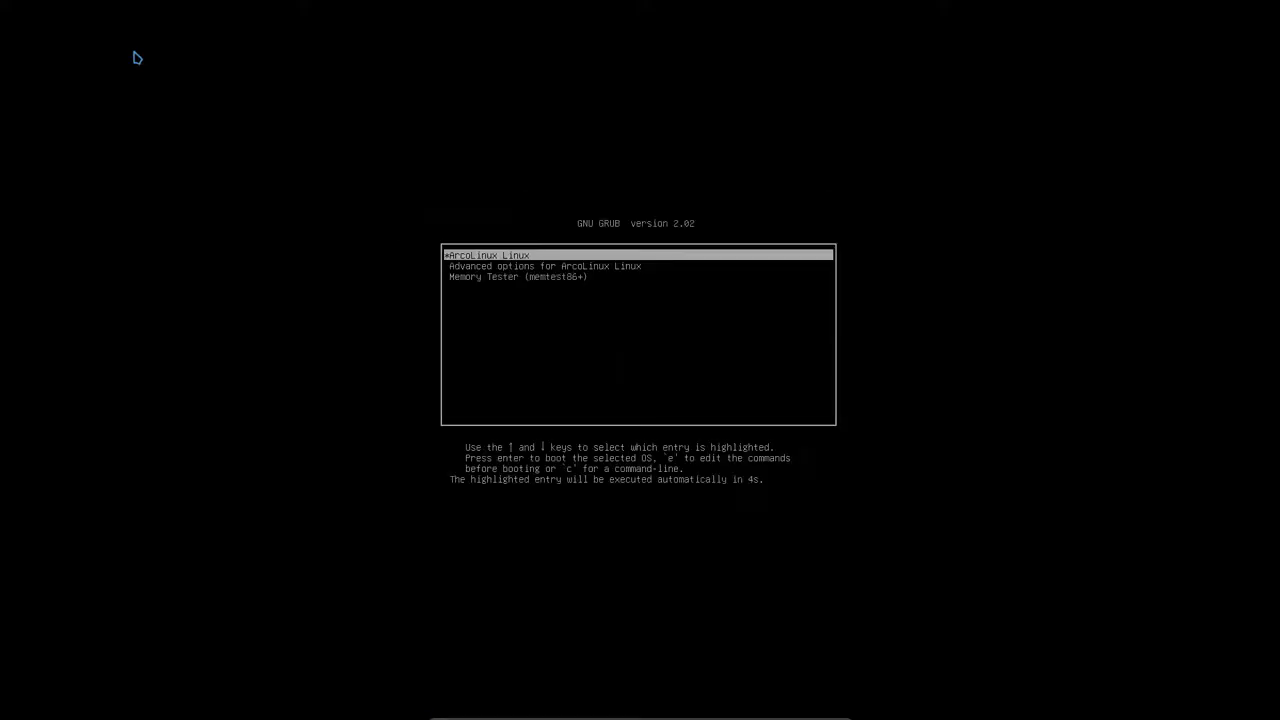
key("Return")
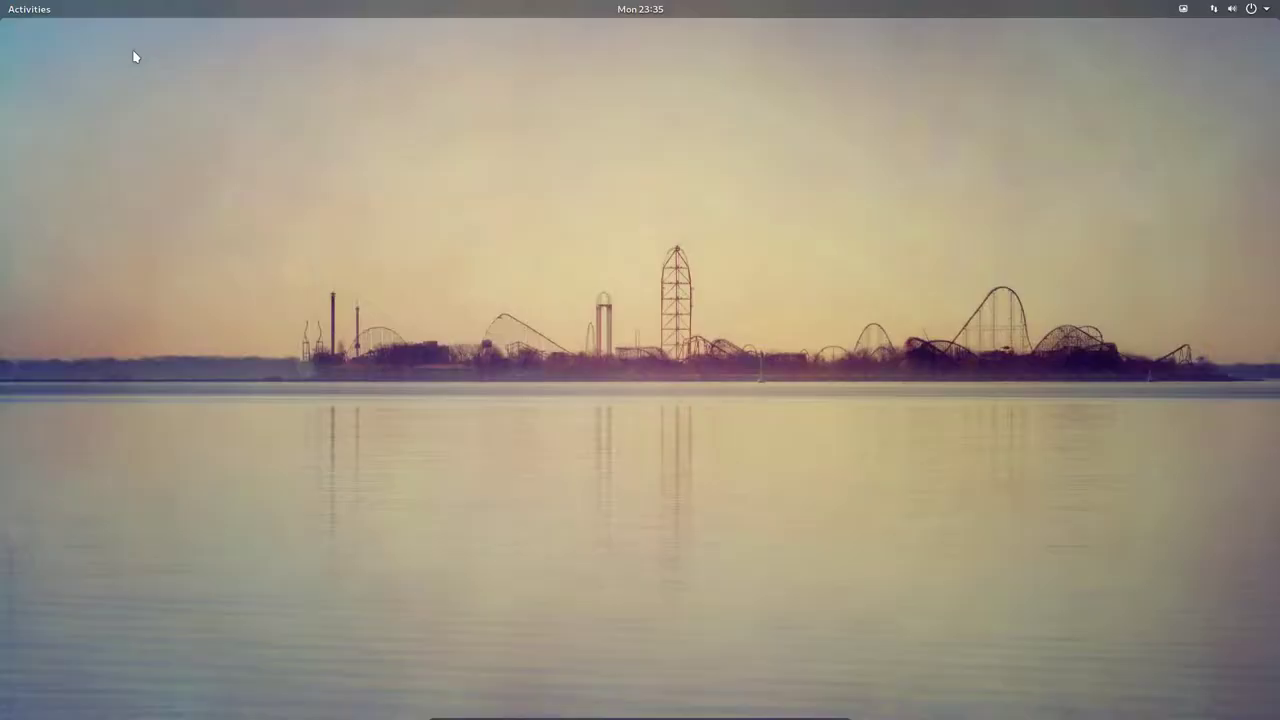
left_click(28, 10)
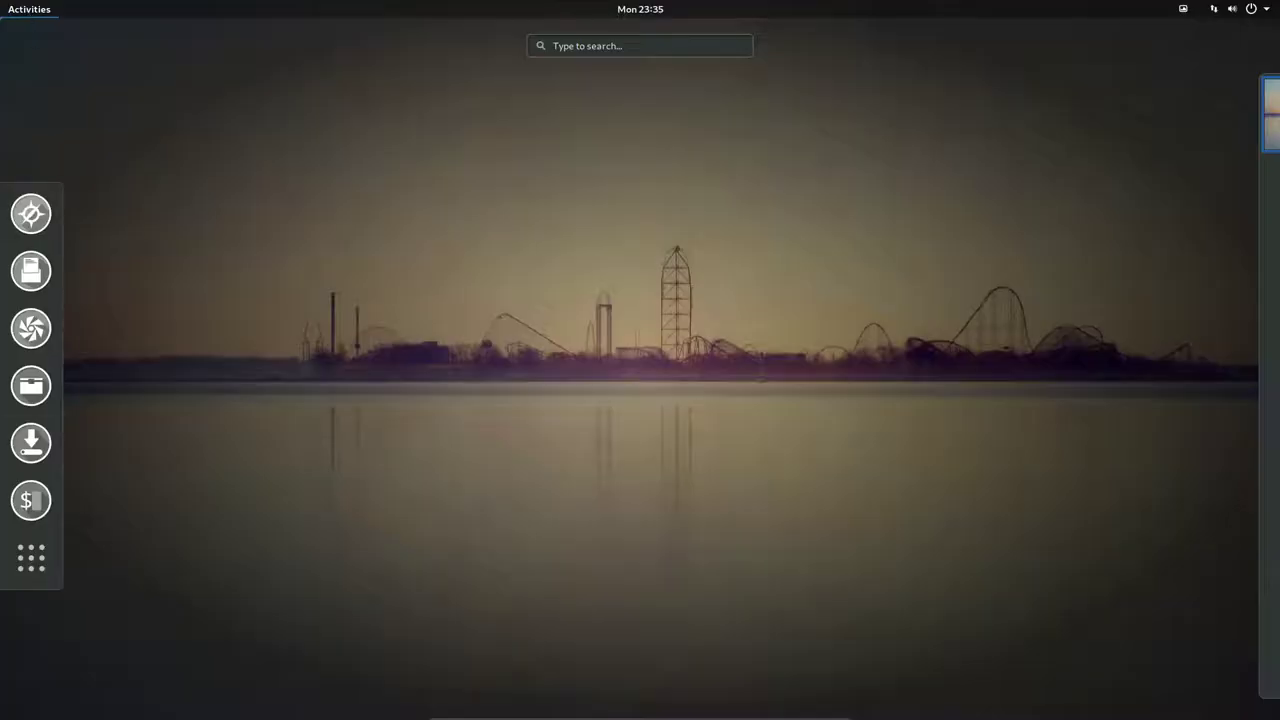
left_click(36, 576)
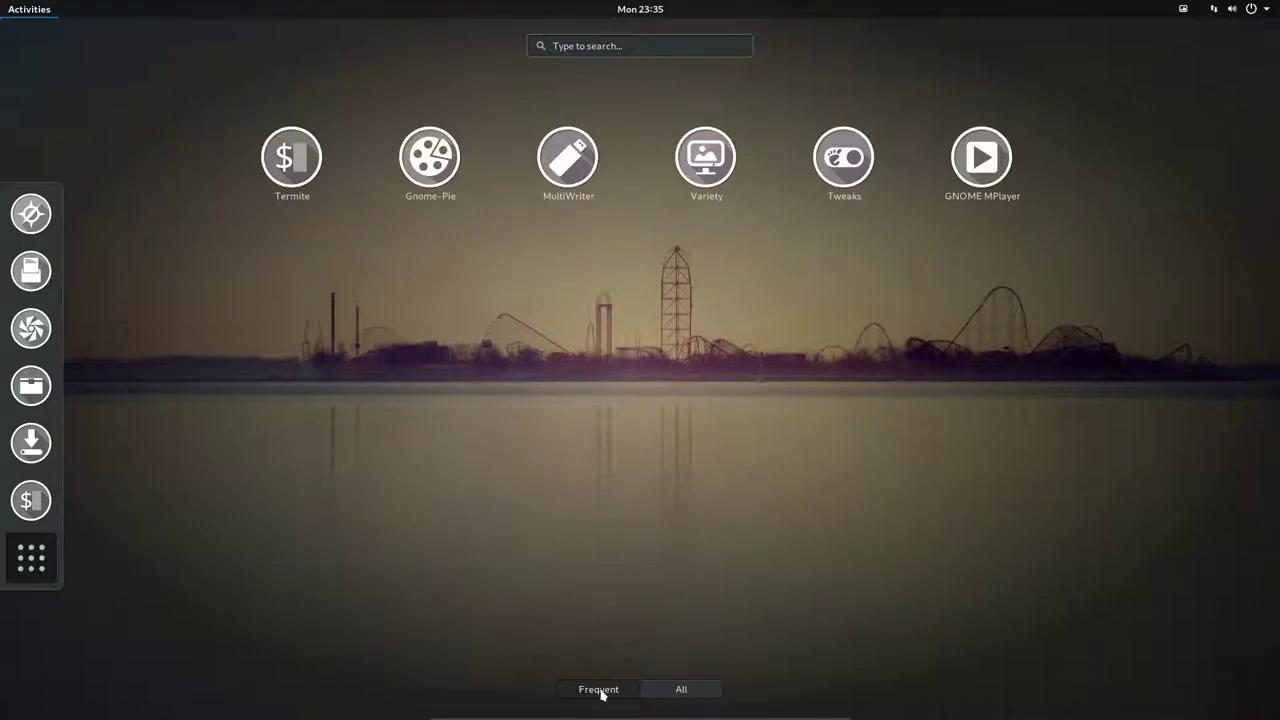
left_click(667, 689)
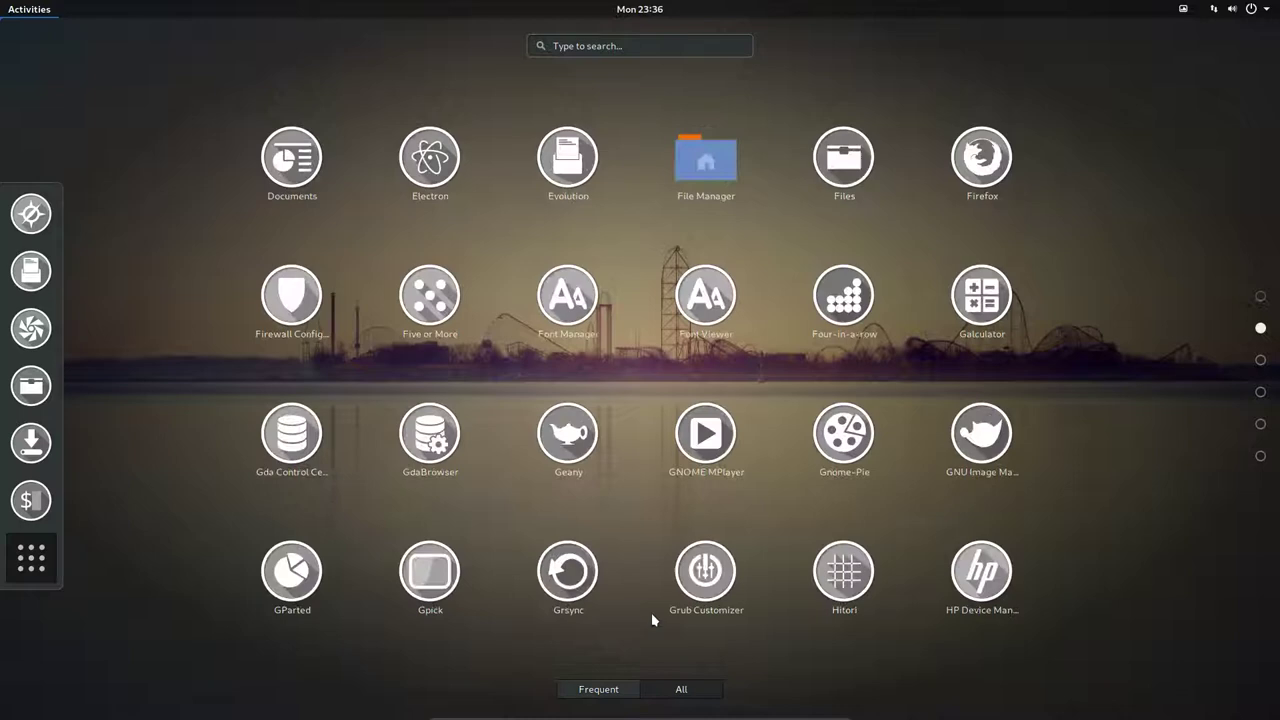
scroll(652, 615, "down", 4)
scroll(651, 605, "up", 6)
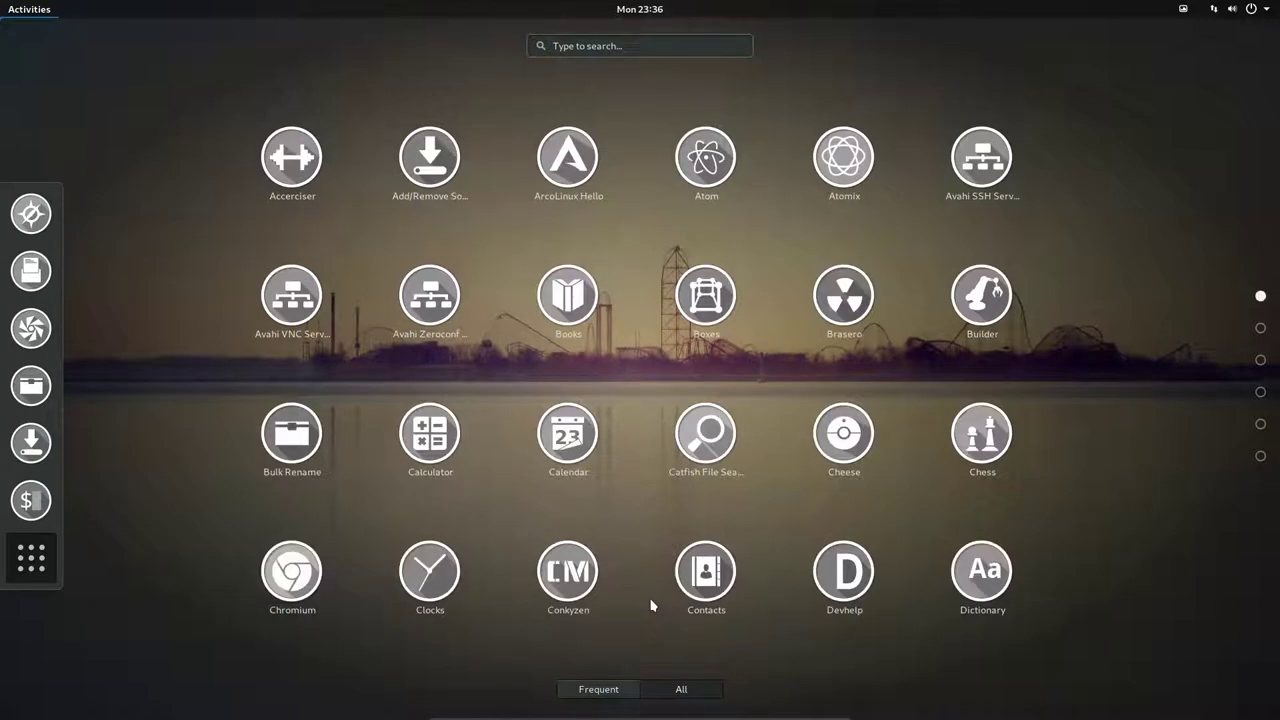
scroll(651, 605, "down", 5)
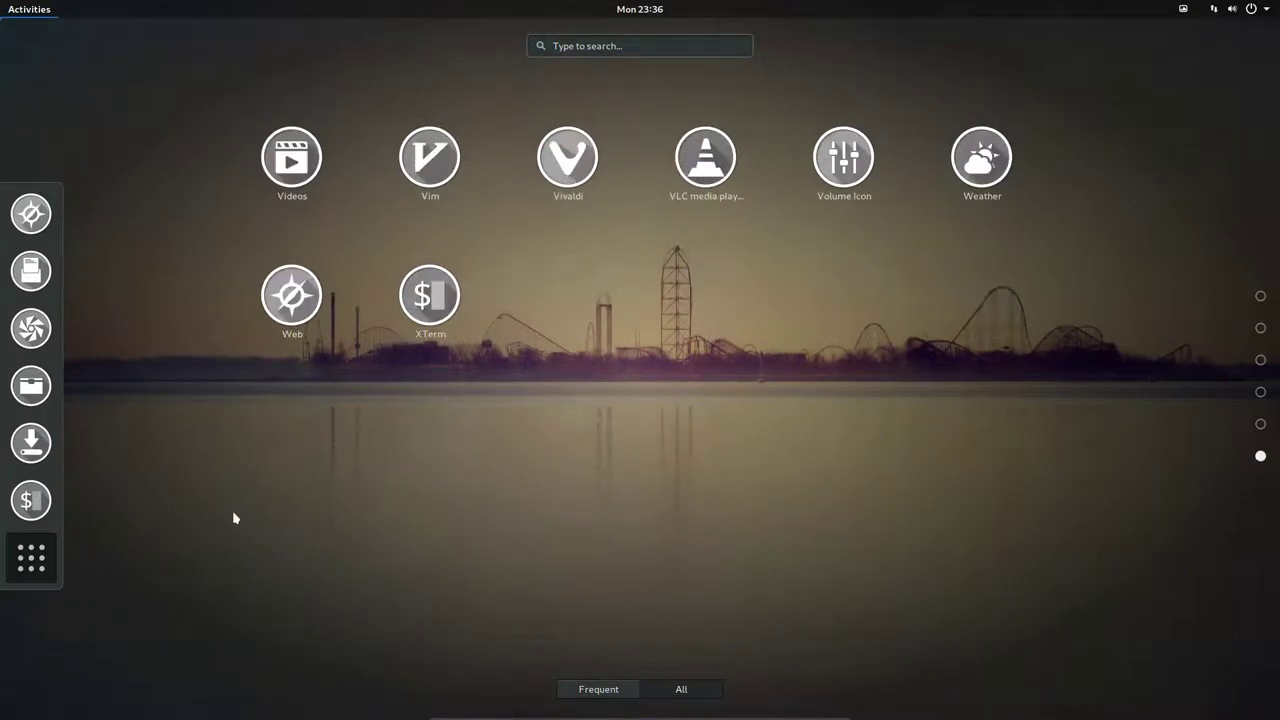
left_click(31, 558)
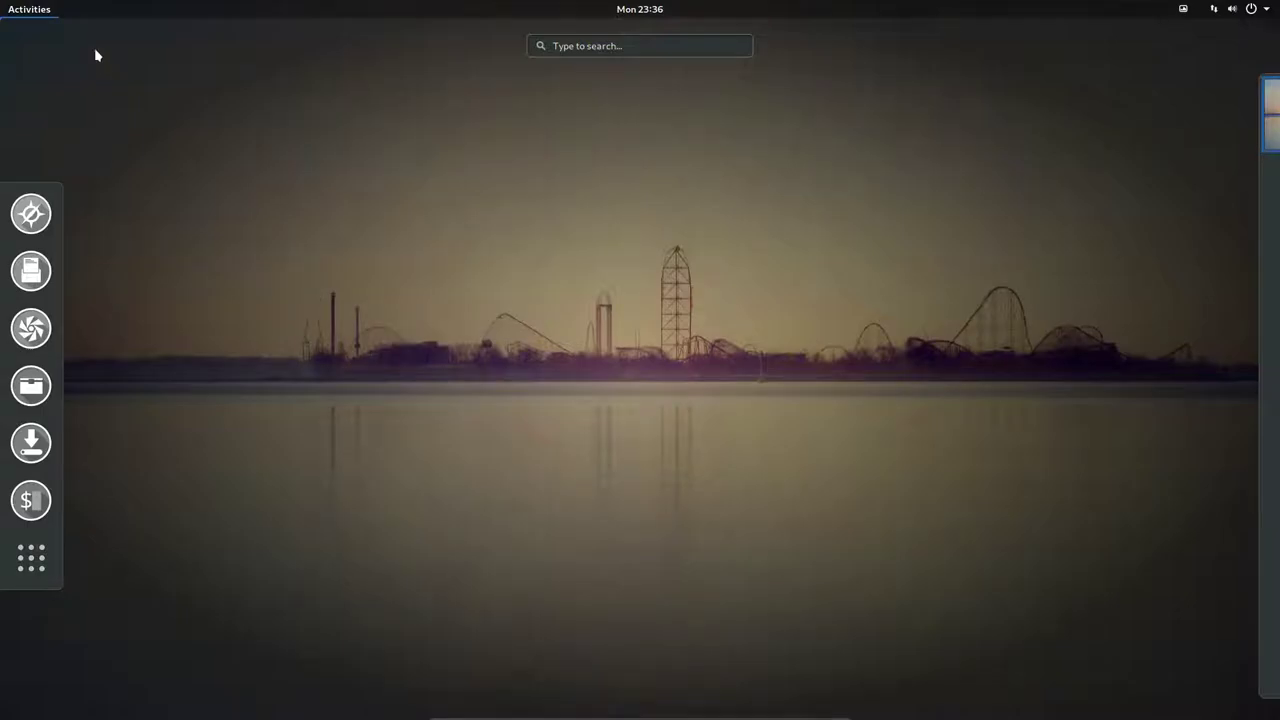
left_click(31, 15)
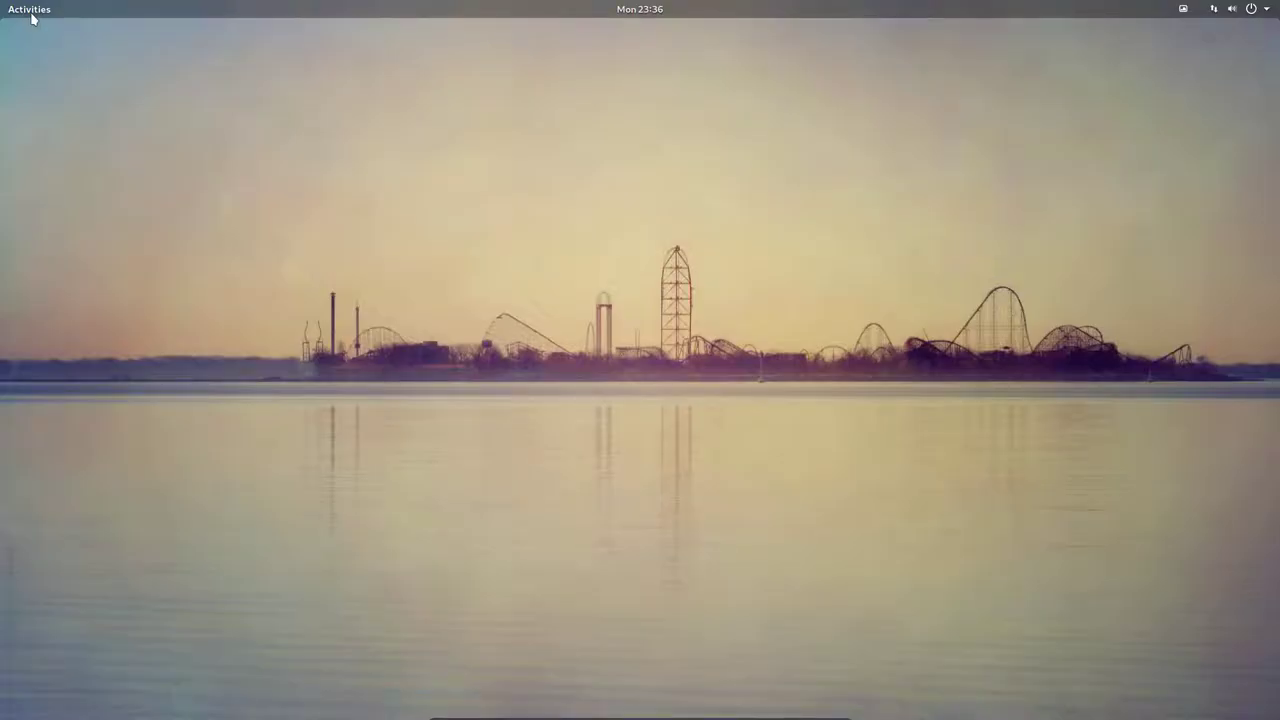
Launch Firefox from the Activities search, cancelling the accidental Firewall authentication prompt.
left_click(31, 15)
type("fife")
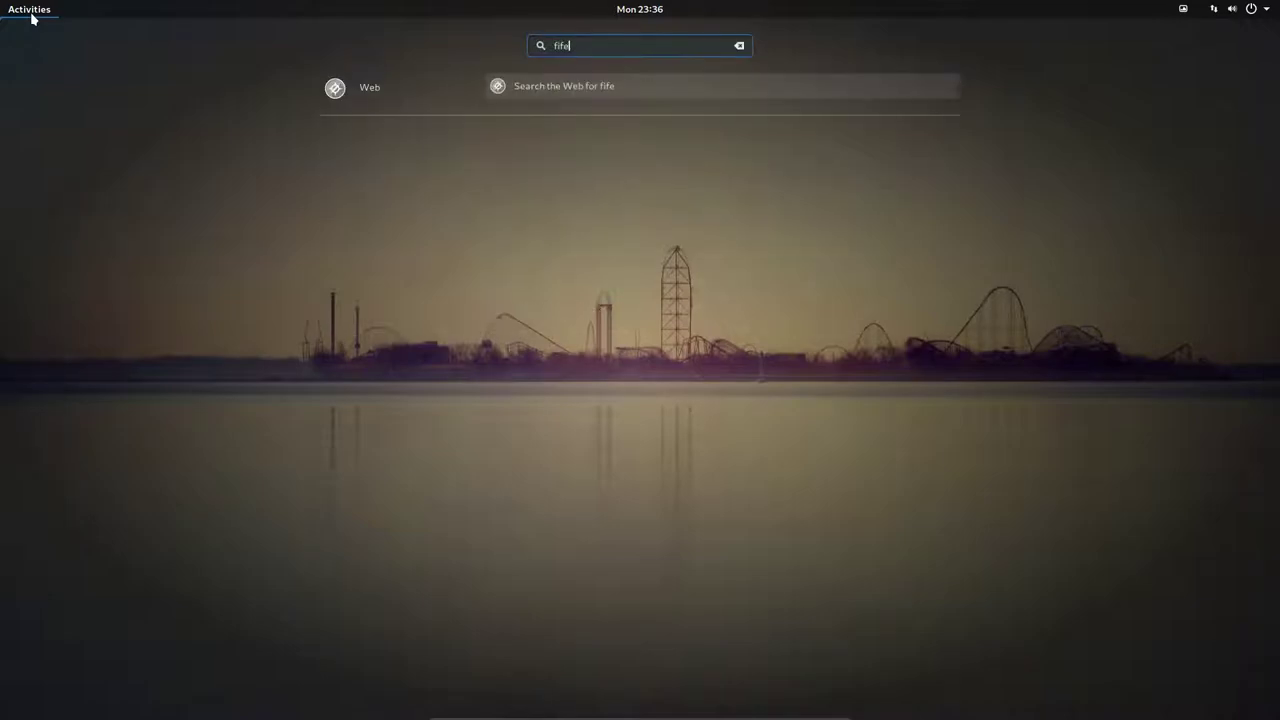
type("r")
key("Return")
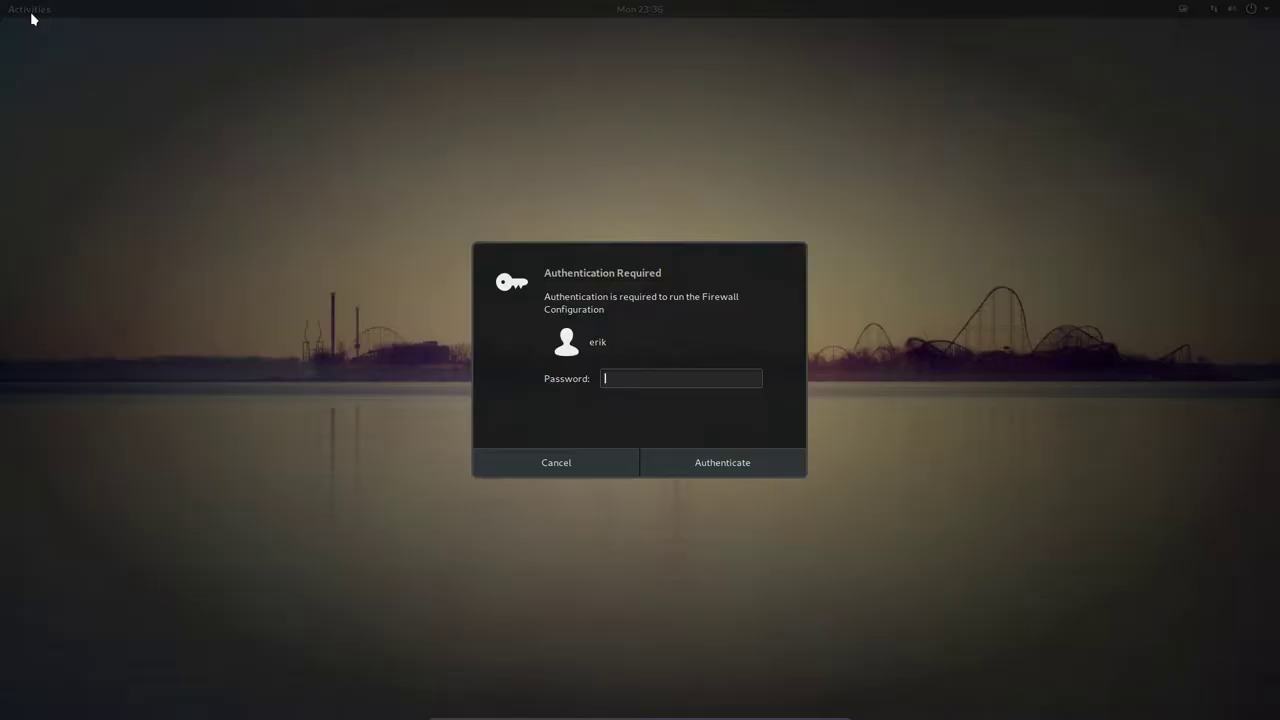
left_click(507, 472)
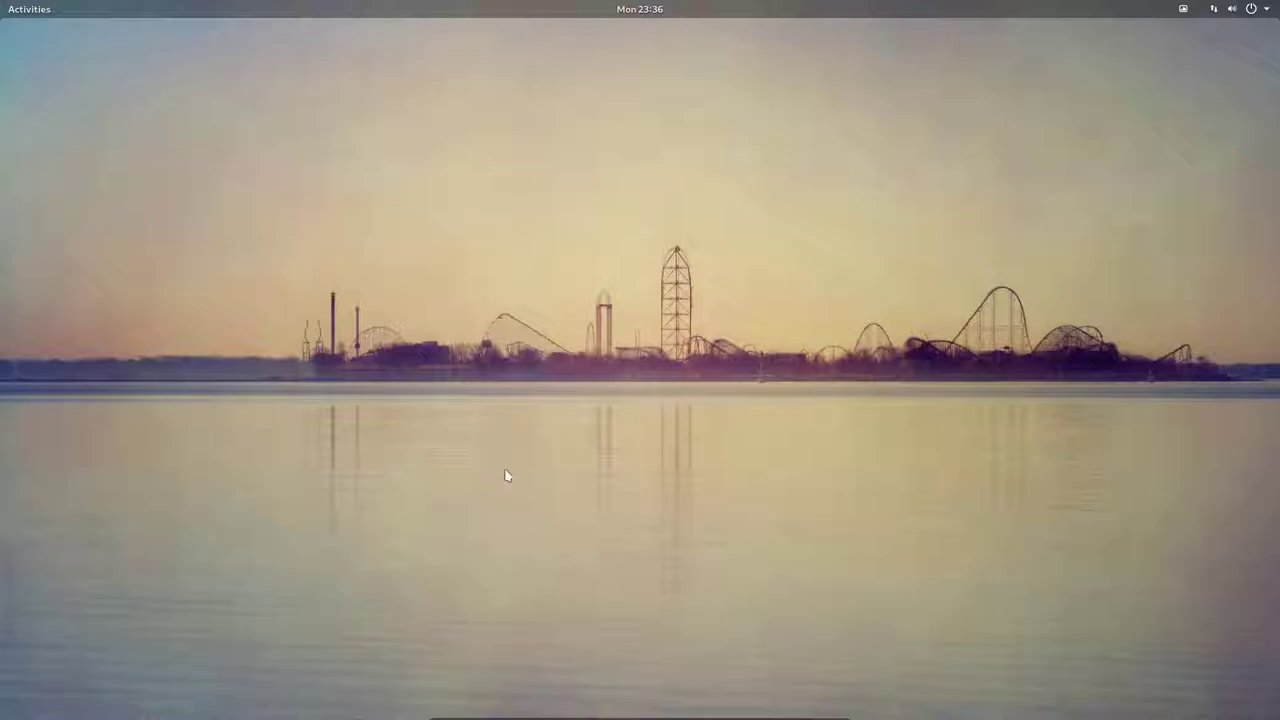
left_click(19, 8)
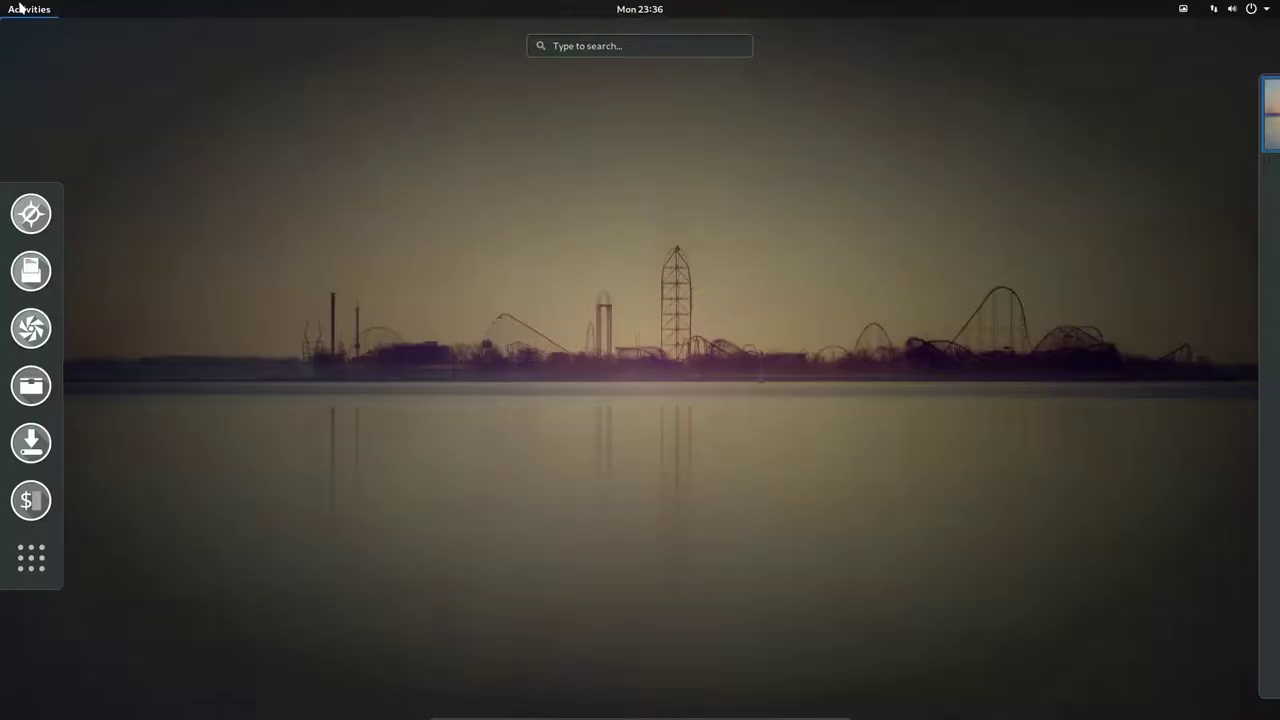
type("fir\"f")
key("Right")
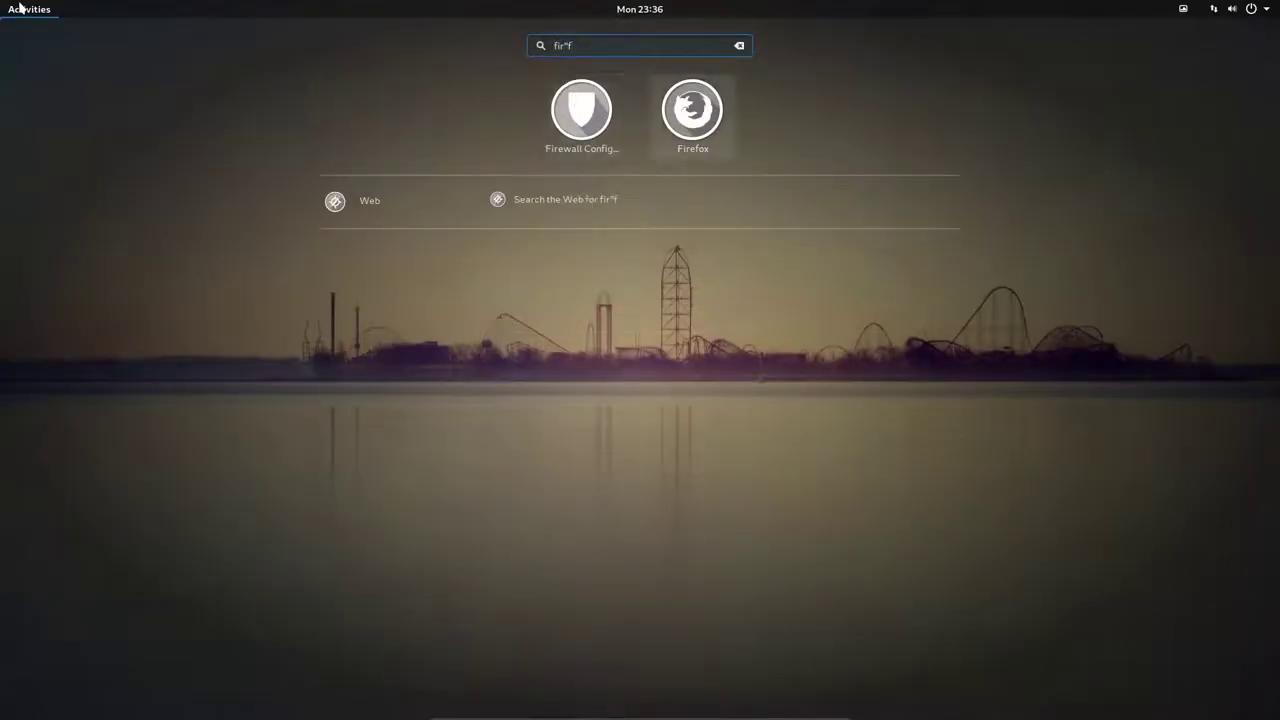
key("Return")
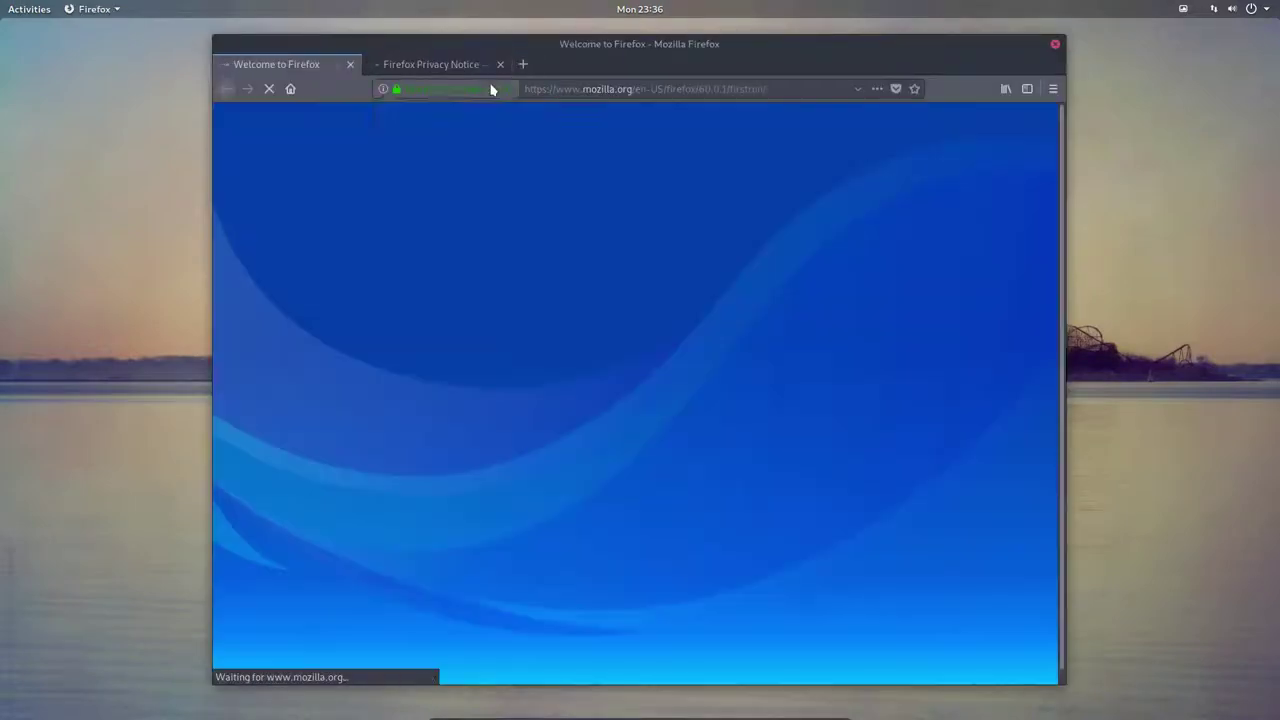
Load arcolinuxd.com and open the PHASE 4 > BYOI – VISION article.
left_click(491, 89)
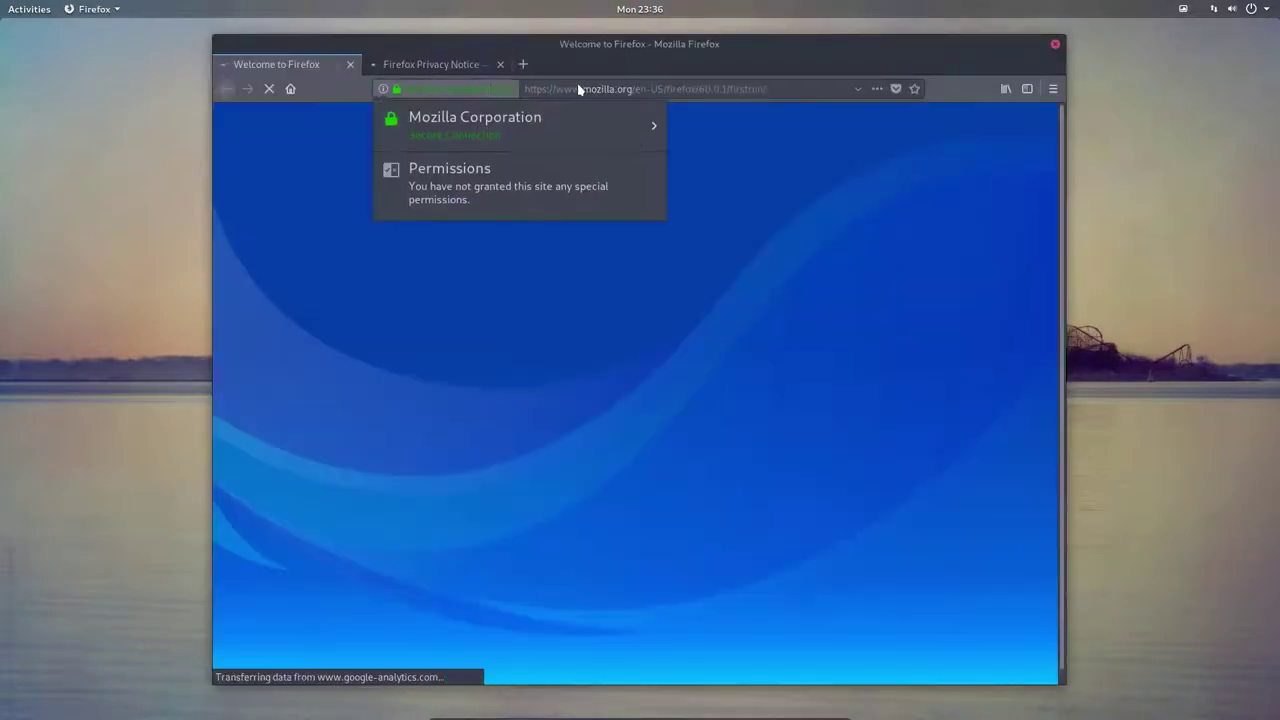
left_click(583, 89)
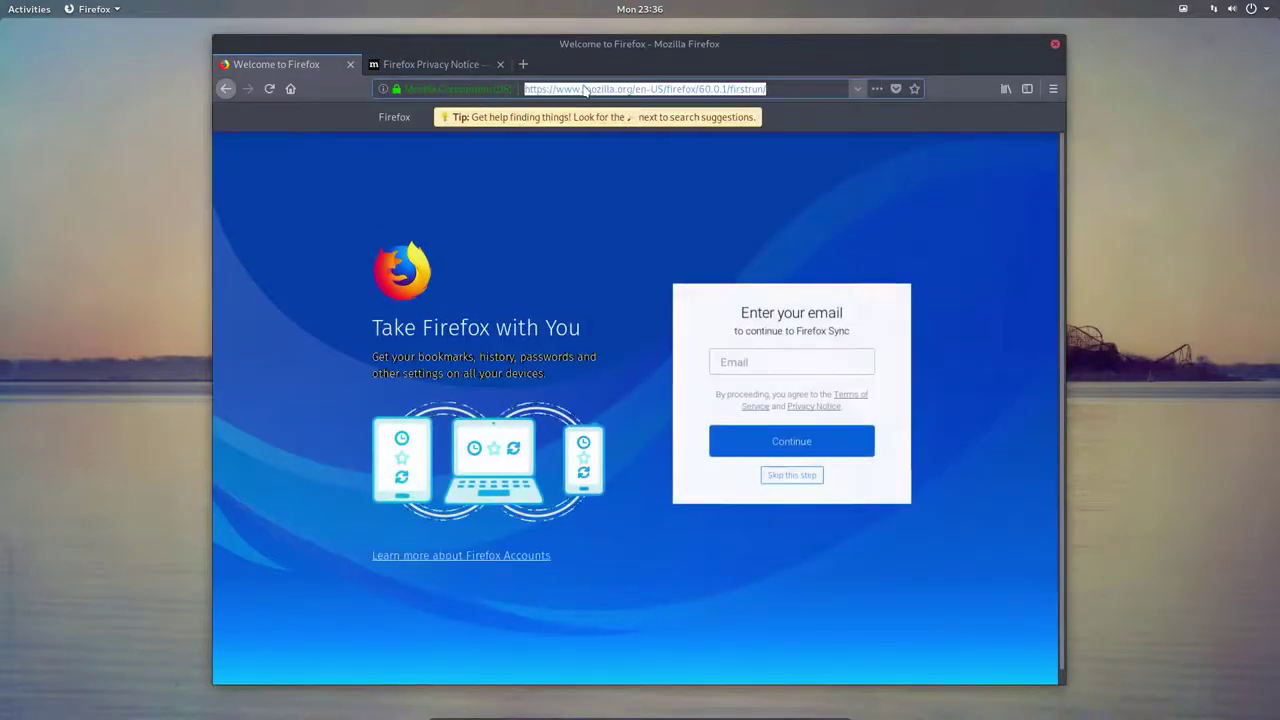
type("arcolinuxd.com")
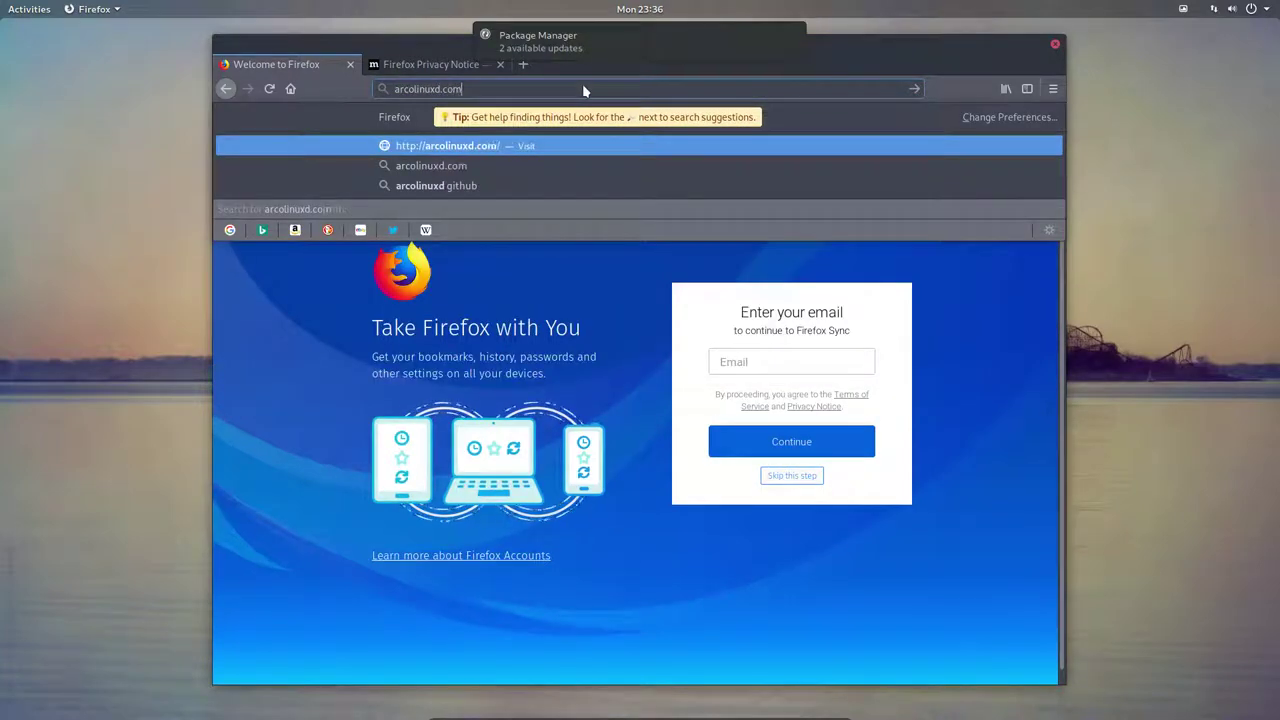
key("Return")
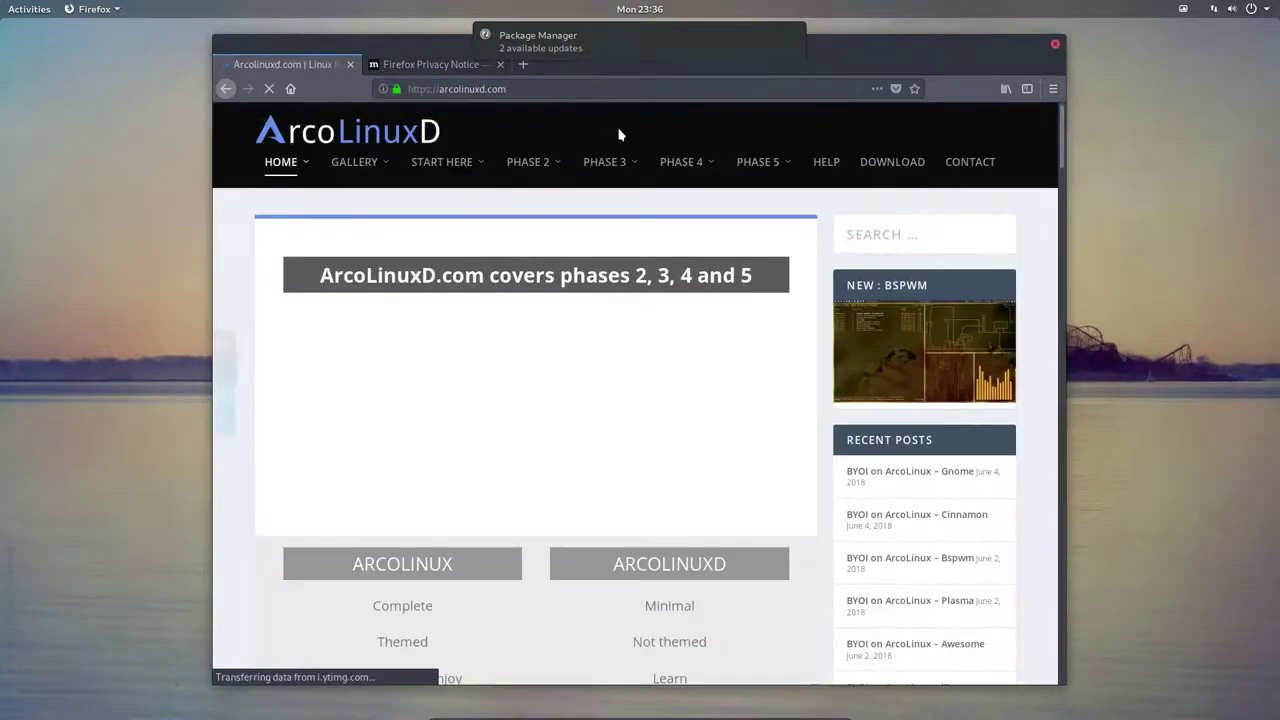
mouse_move(686, 162)
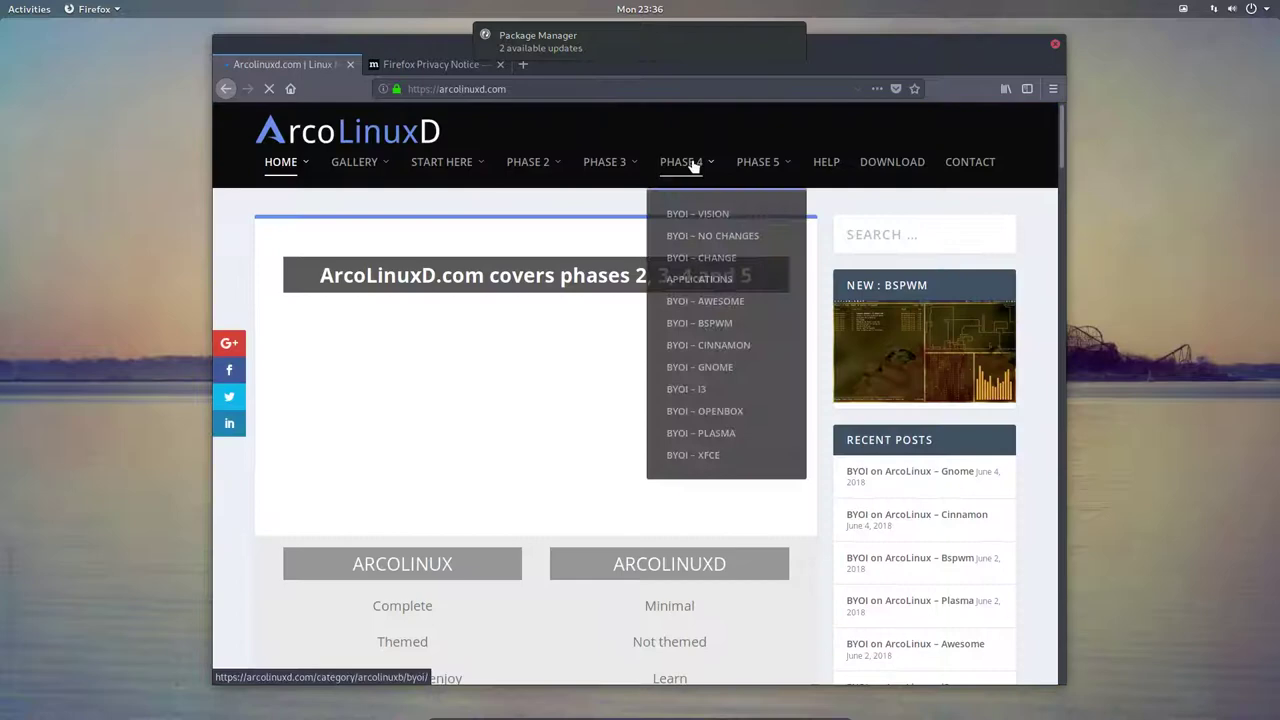
left_click(714, 214)
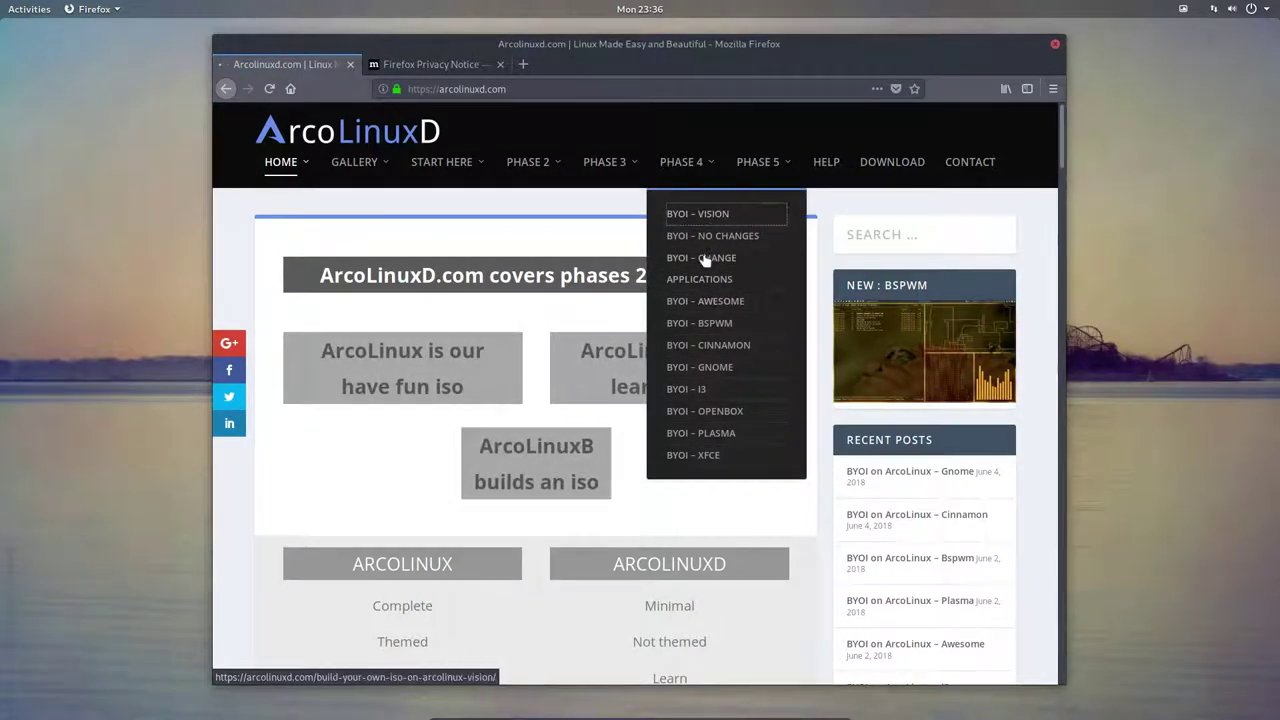
Maximise Firefox while the ArcoLinux editions diagram is enlarged, then close the diagram and read on.
scroll(576, 432, "down", 20)
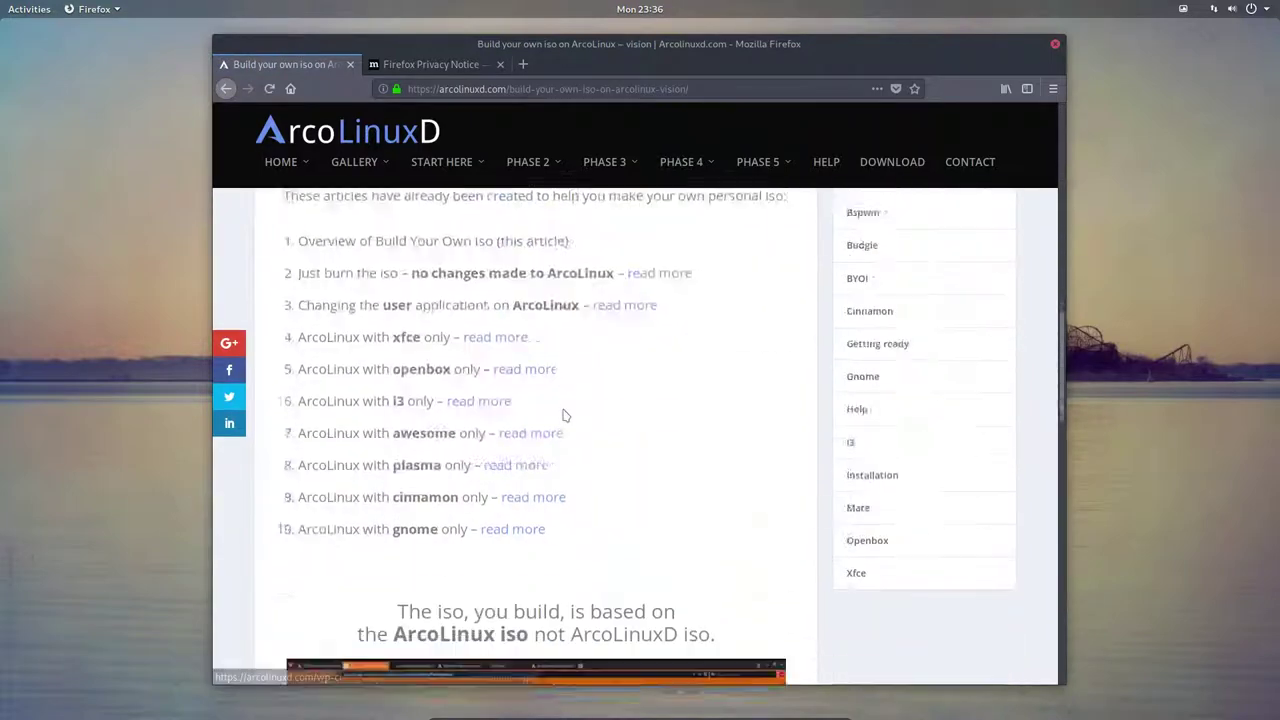
left_click(562, 408)
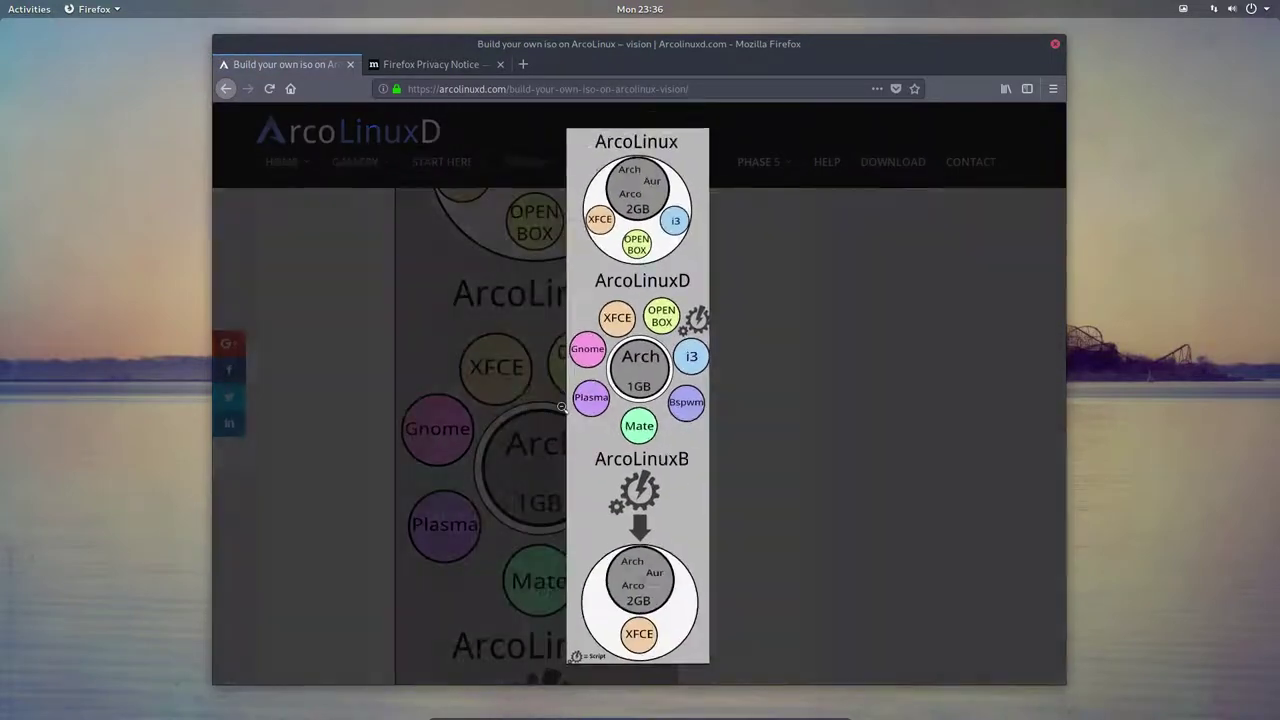
double_click(461, 52)
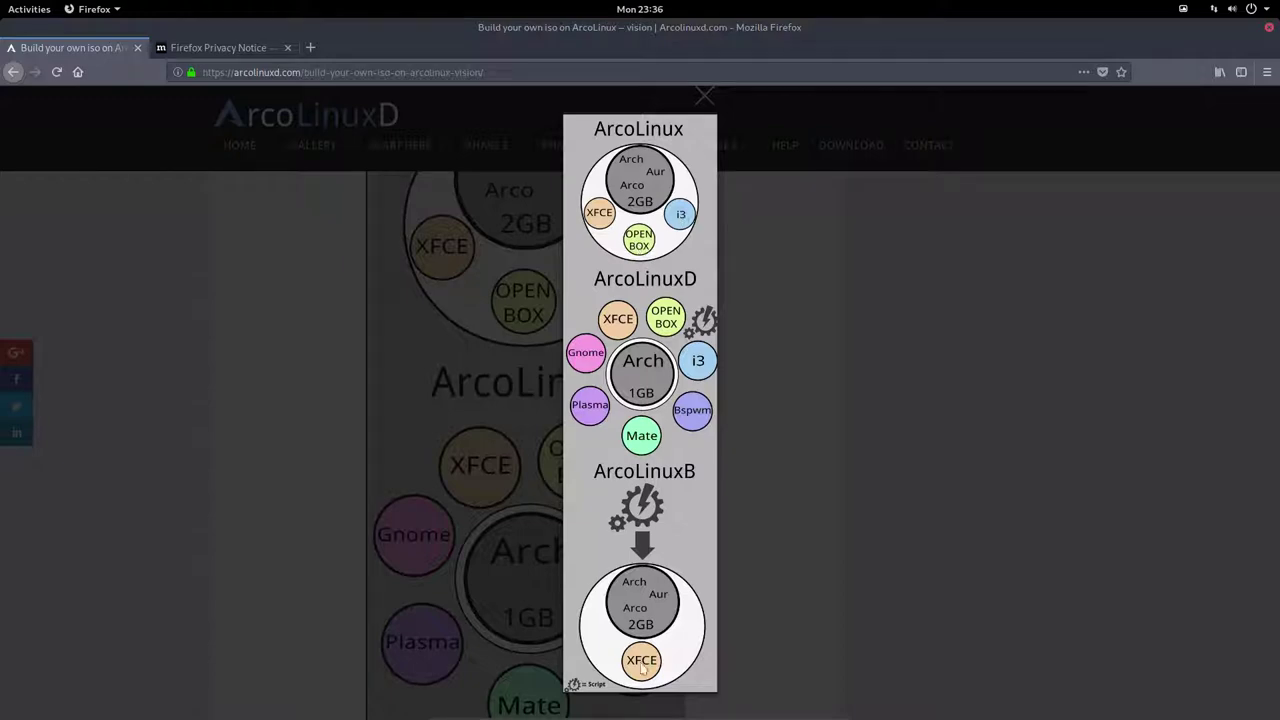
left_click(292, 574)
scroll(295, 570, "down", 10)
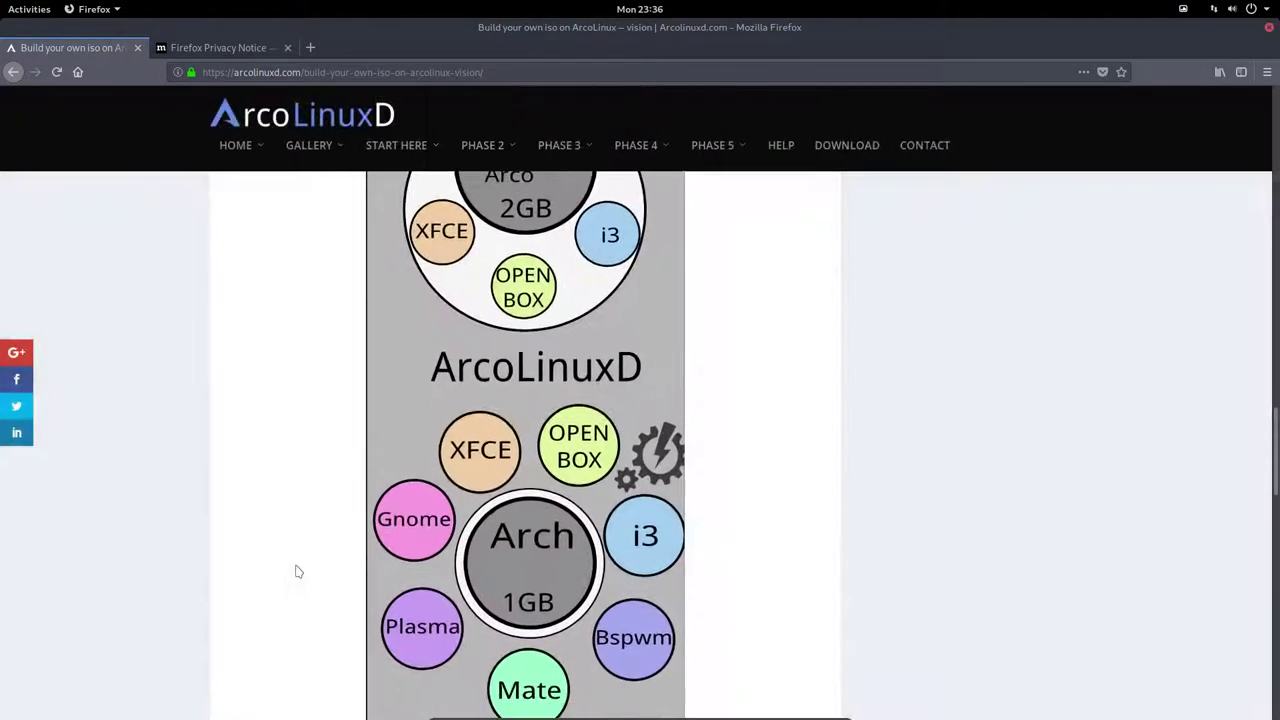
scroll(295, 570, "down", 3)
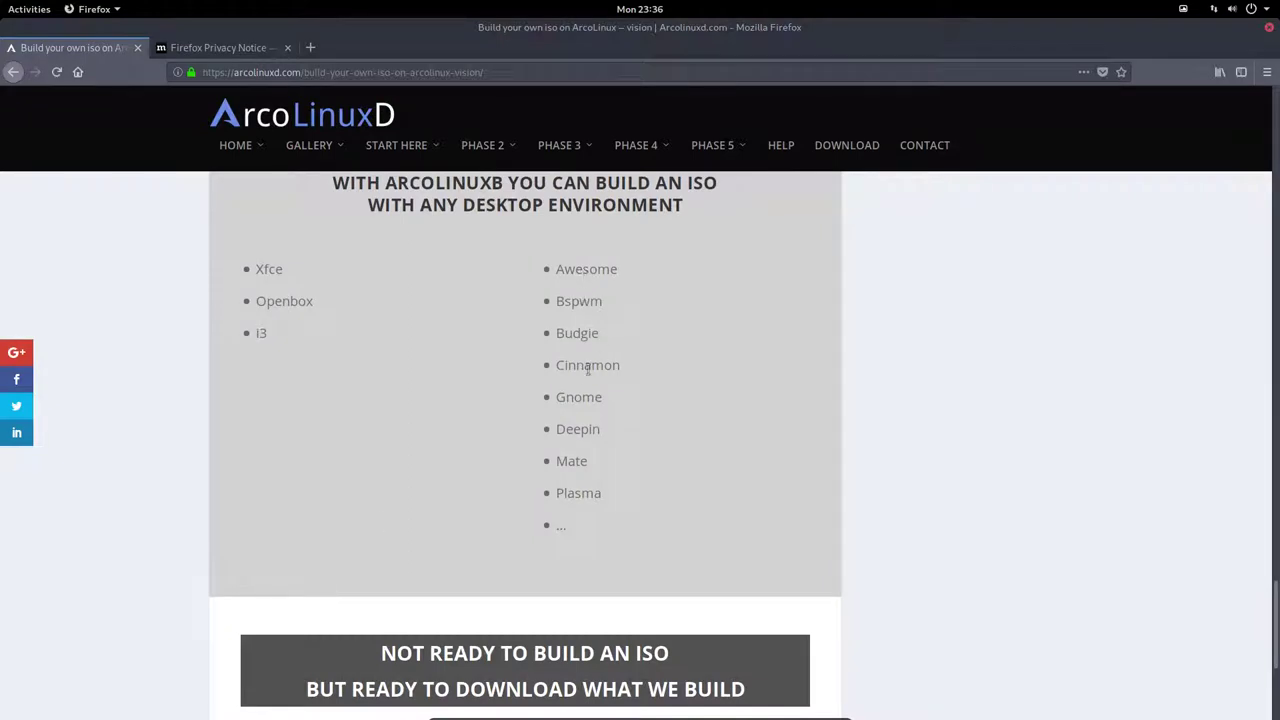
Open the BYOI – GNOME article and scroll down to its SourceForge community editions link.
mouse_move(656, 145)
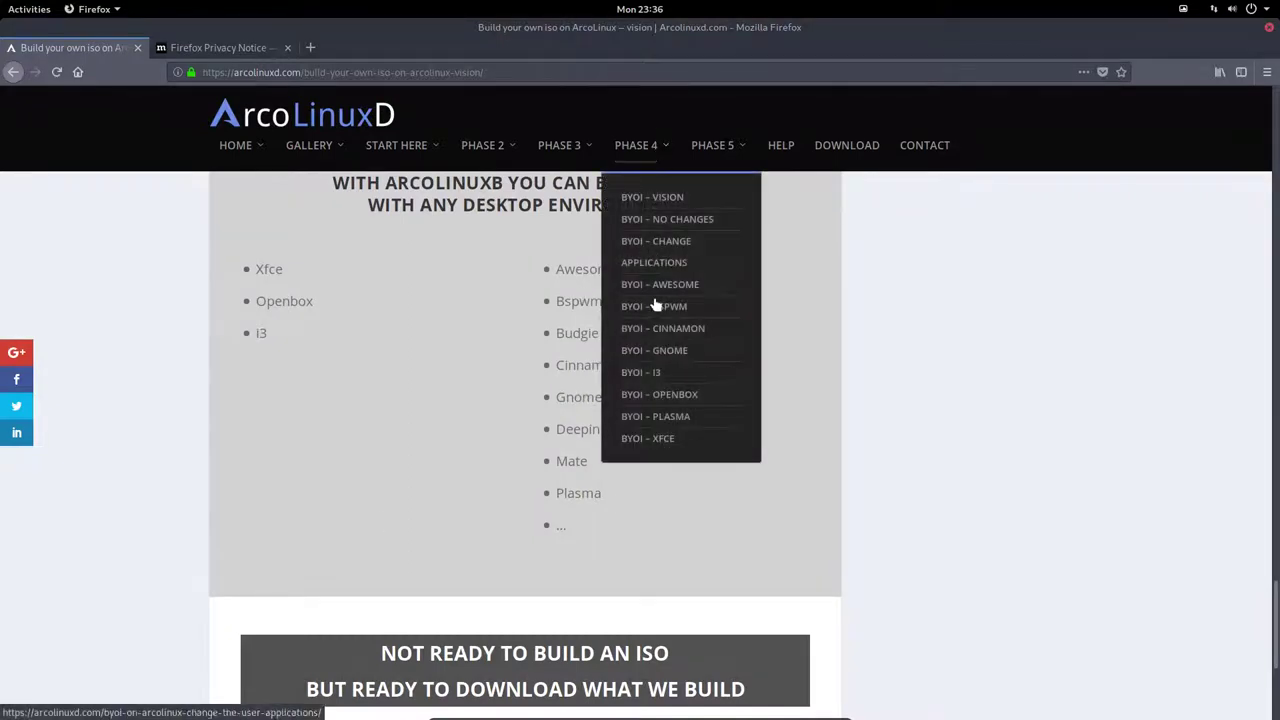
left_click(666, 350)
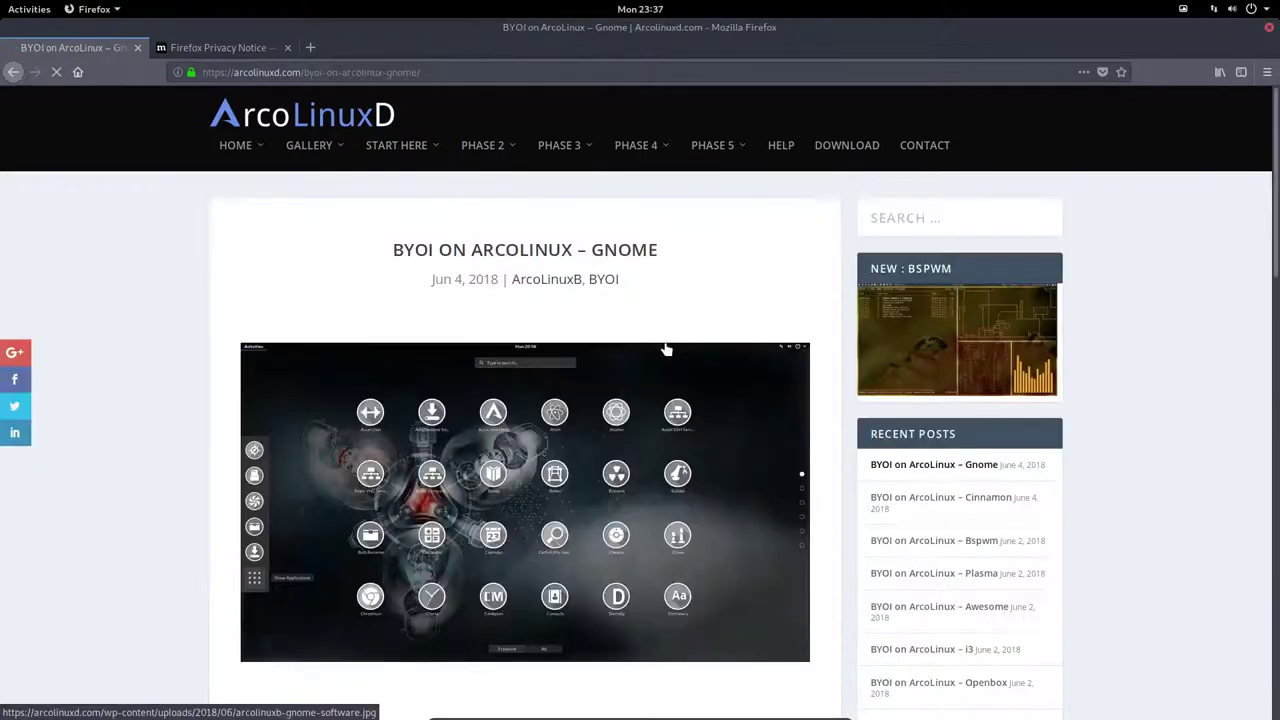
scroll(663, 352, "down", 15)
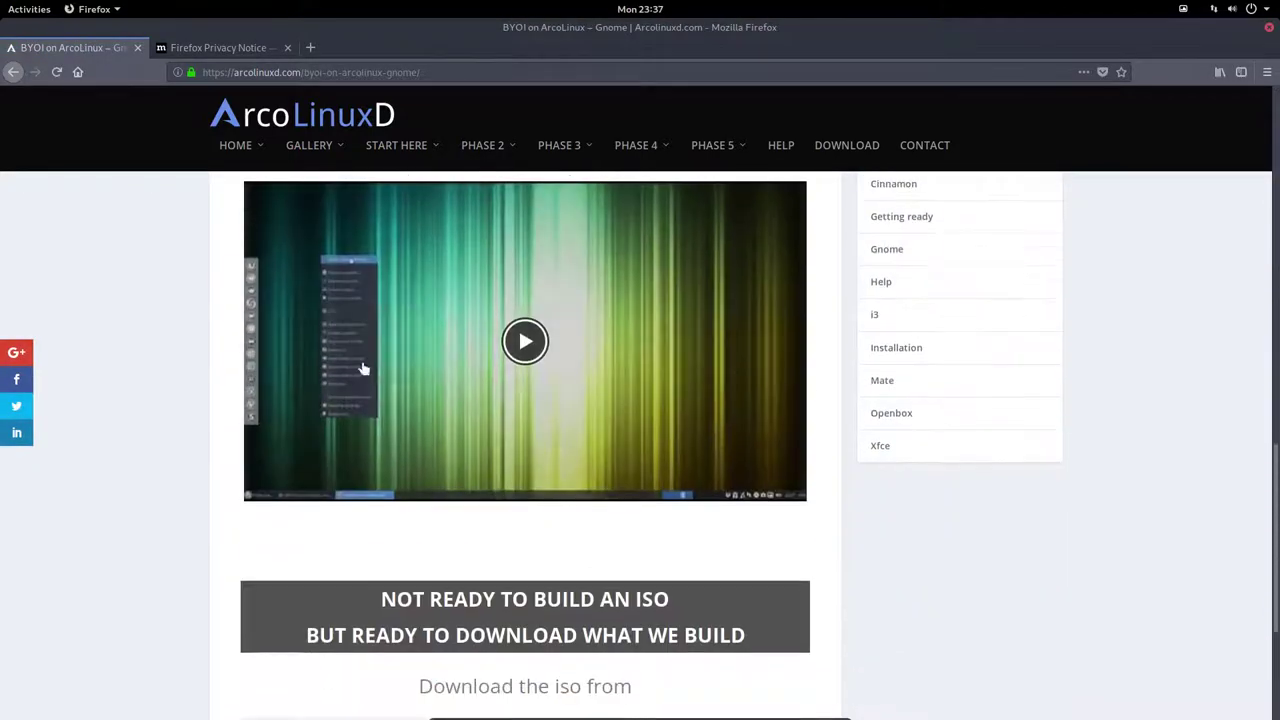
scroll(452, 372, "up", 5)
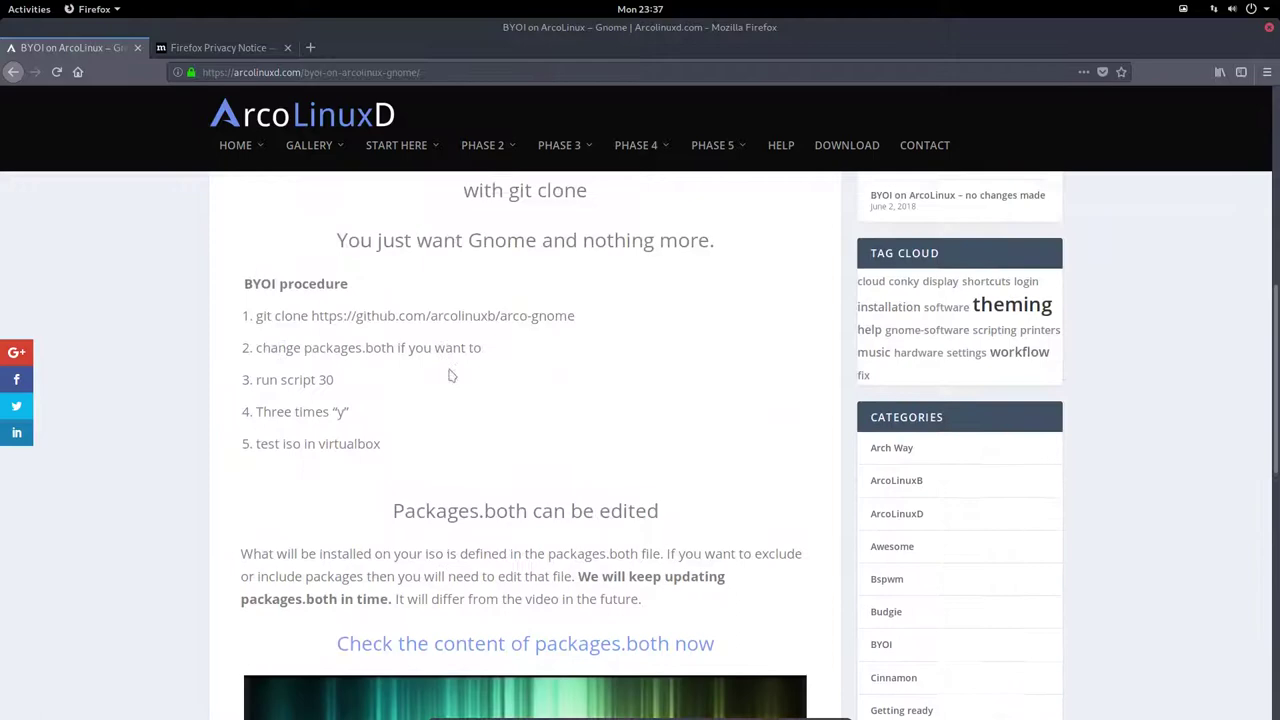
scroll(449, 375, "down", 4)
scroll(449, 375, "down", 4)
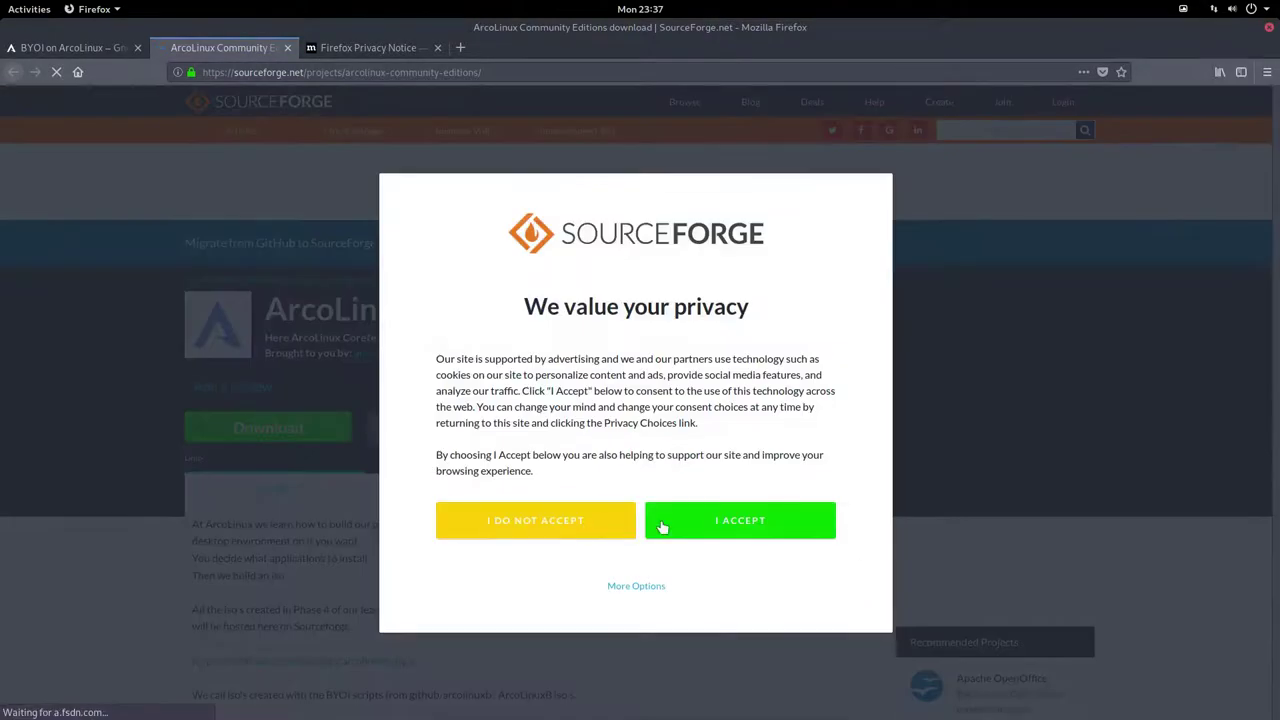
Accept SourceForge's privacy terms, open the Files list, and peek inside the awesome folder.
left_click(660, 522)
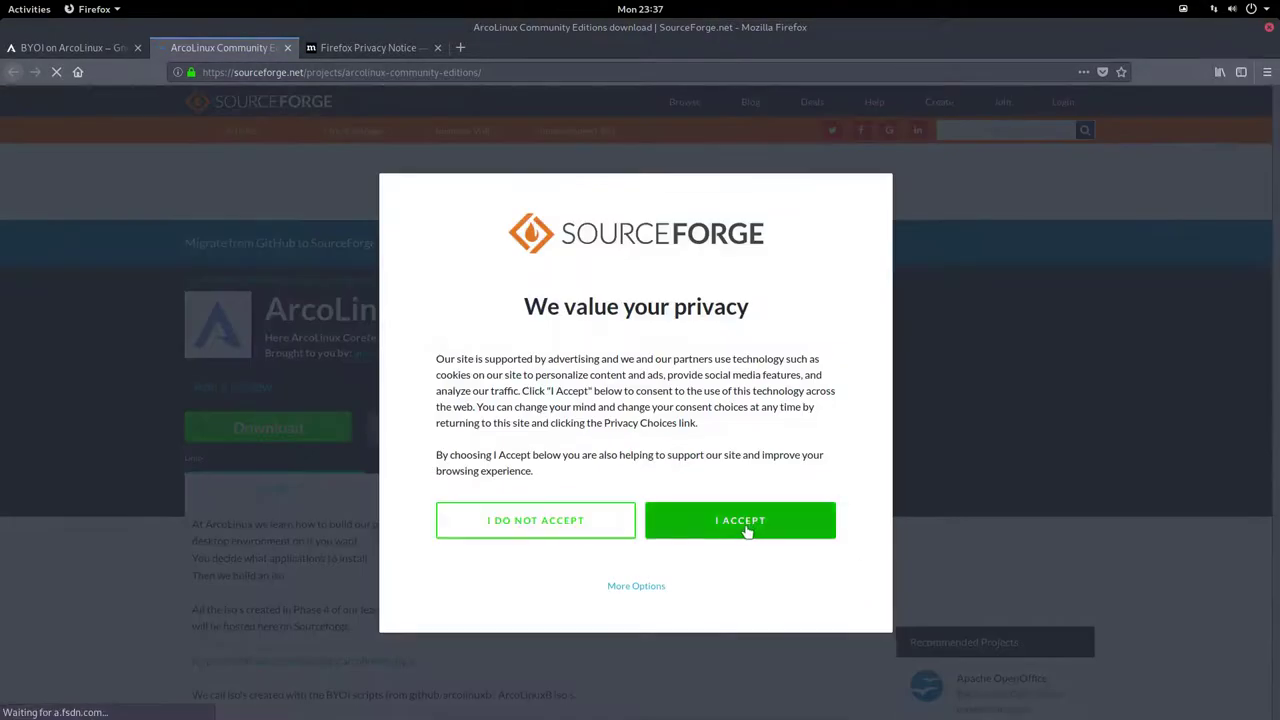
left_click(475, 488)
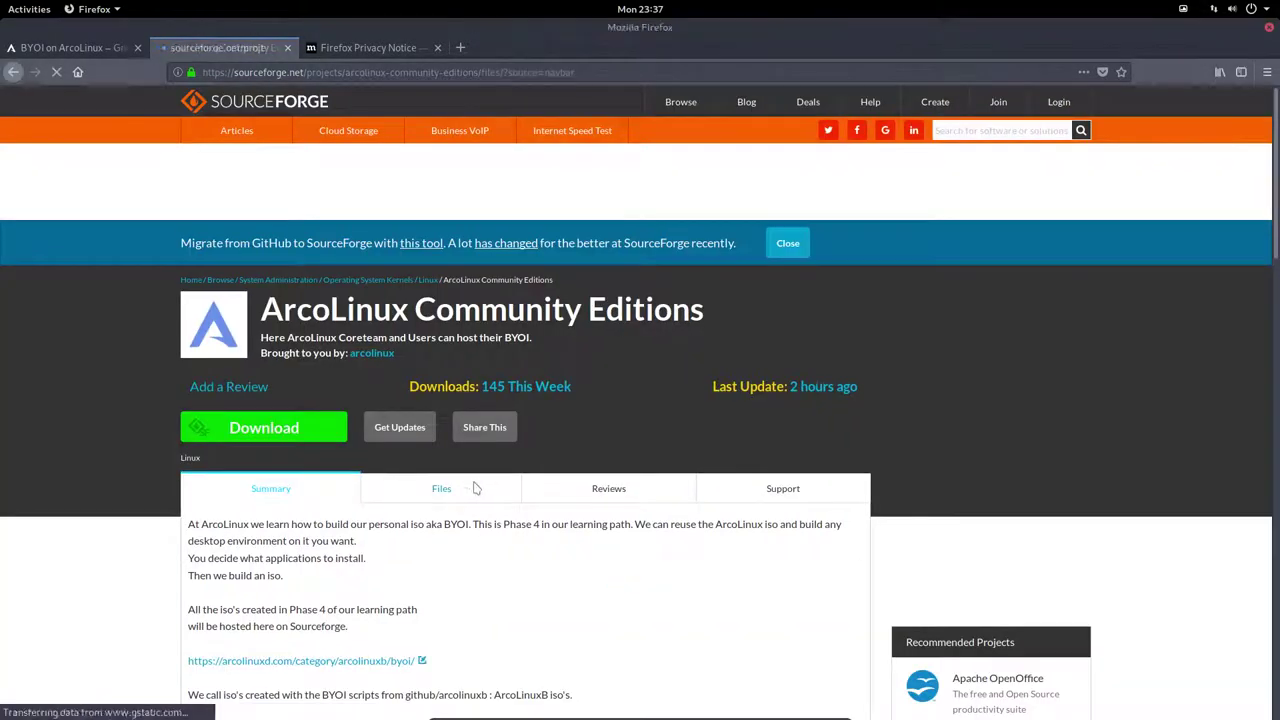
scroll(469, 486, "down", 3)
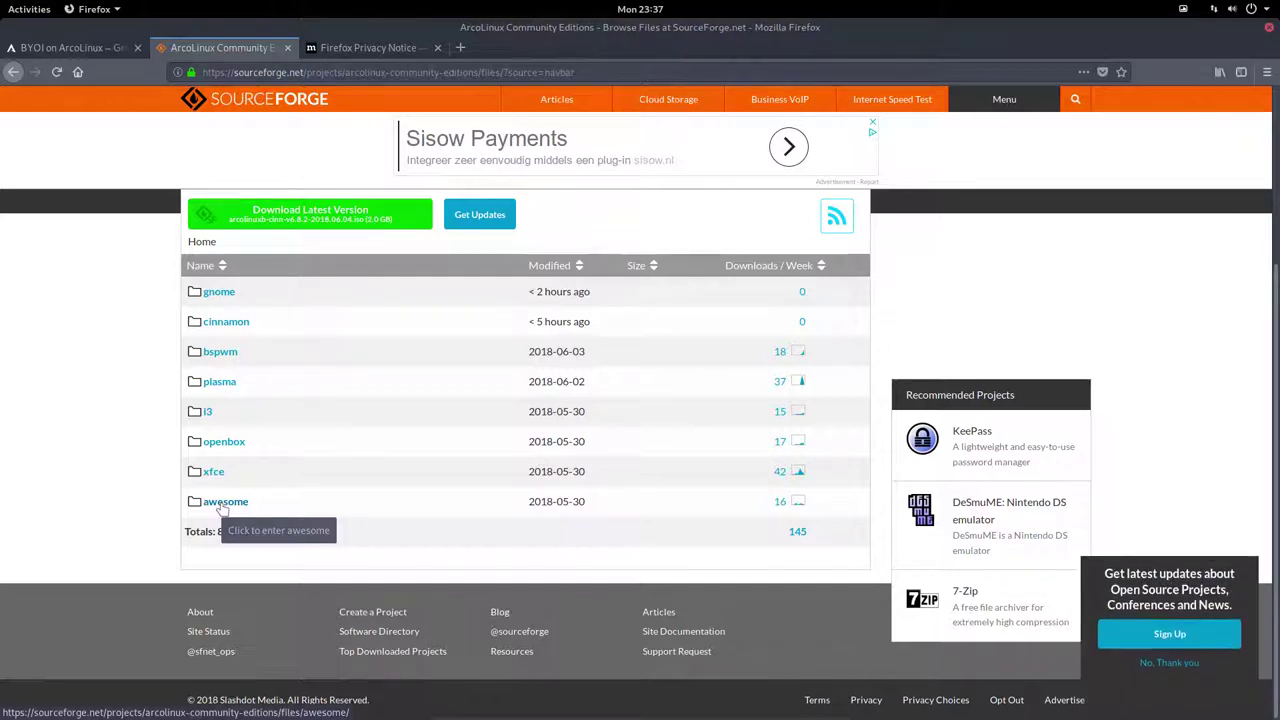
left_click(222, 502)
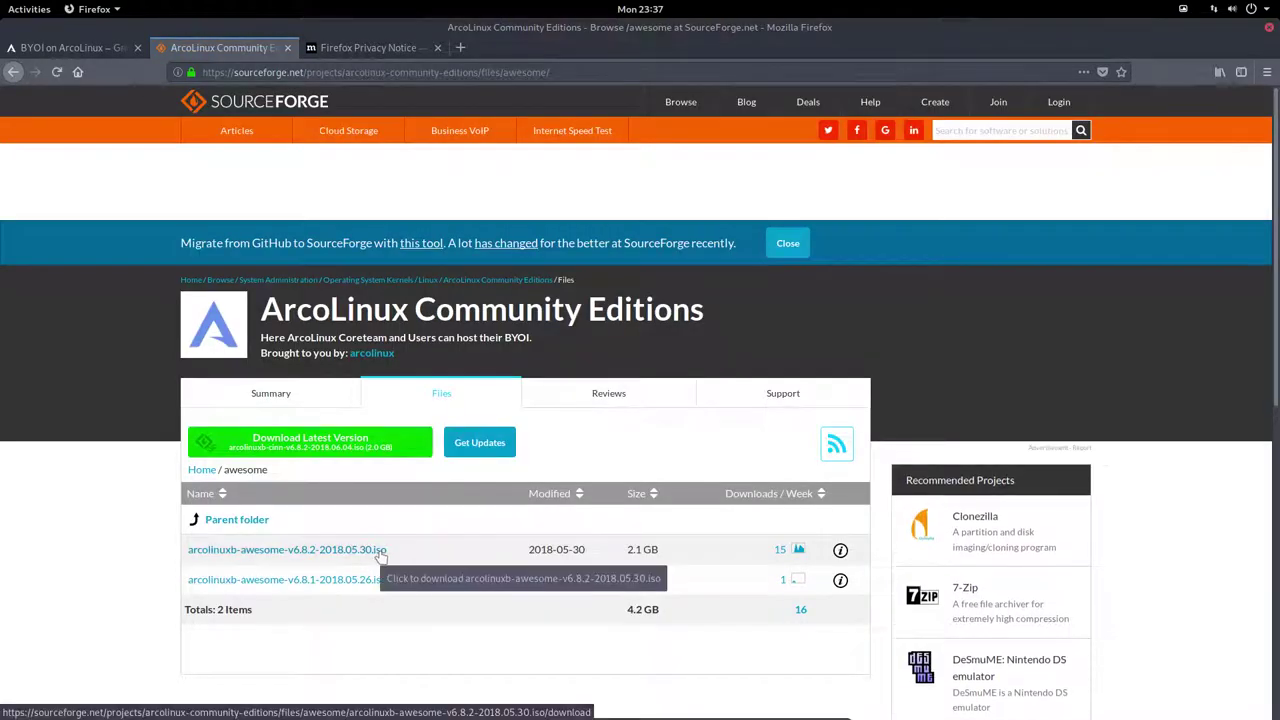
left_click(13, 72)
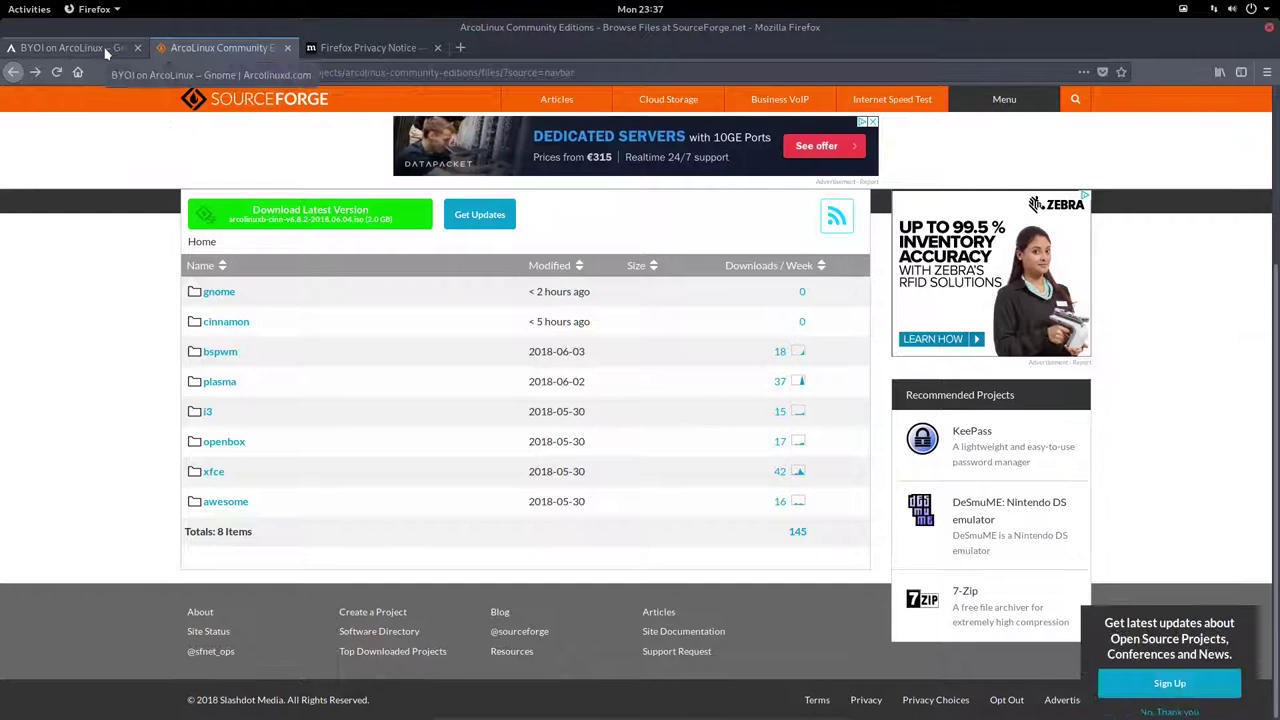
Return to the BYOI Gnome article and briefly select, then clear, the Packages.both heading.
left_click(73, 45)
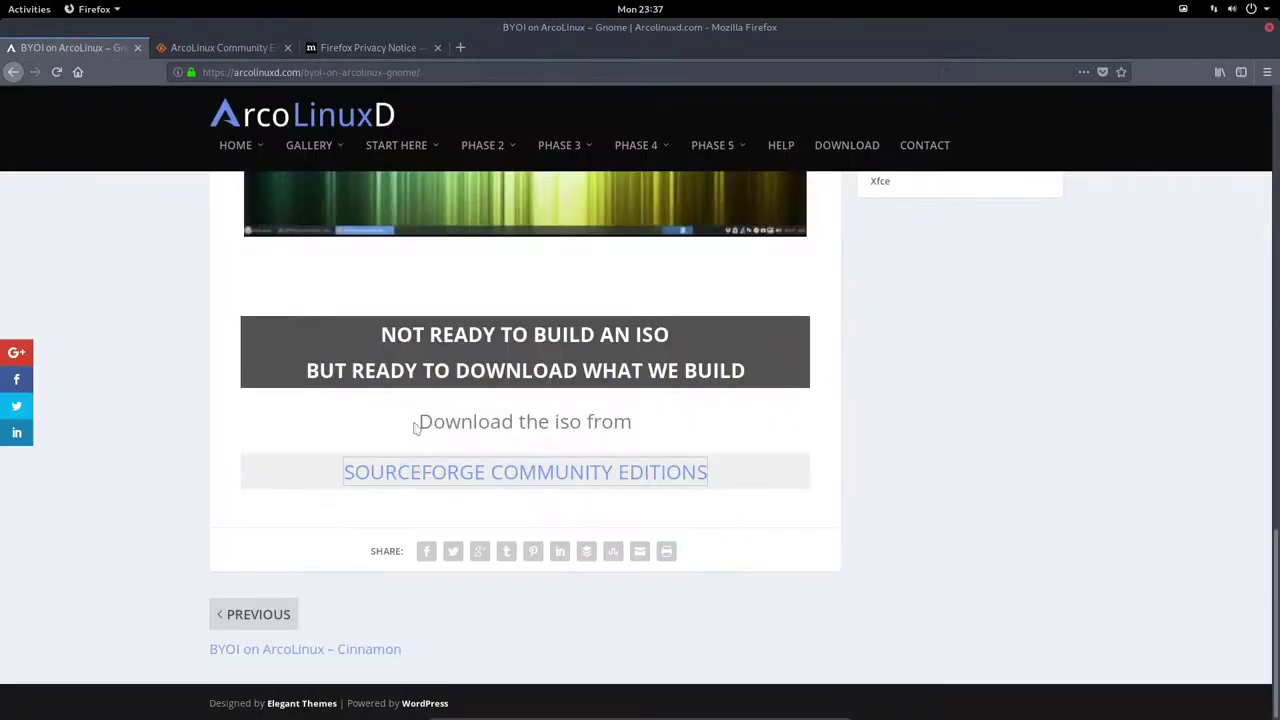
scroll(415, 428, "up", 6)
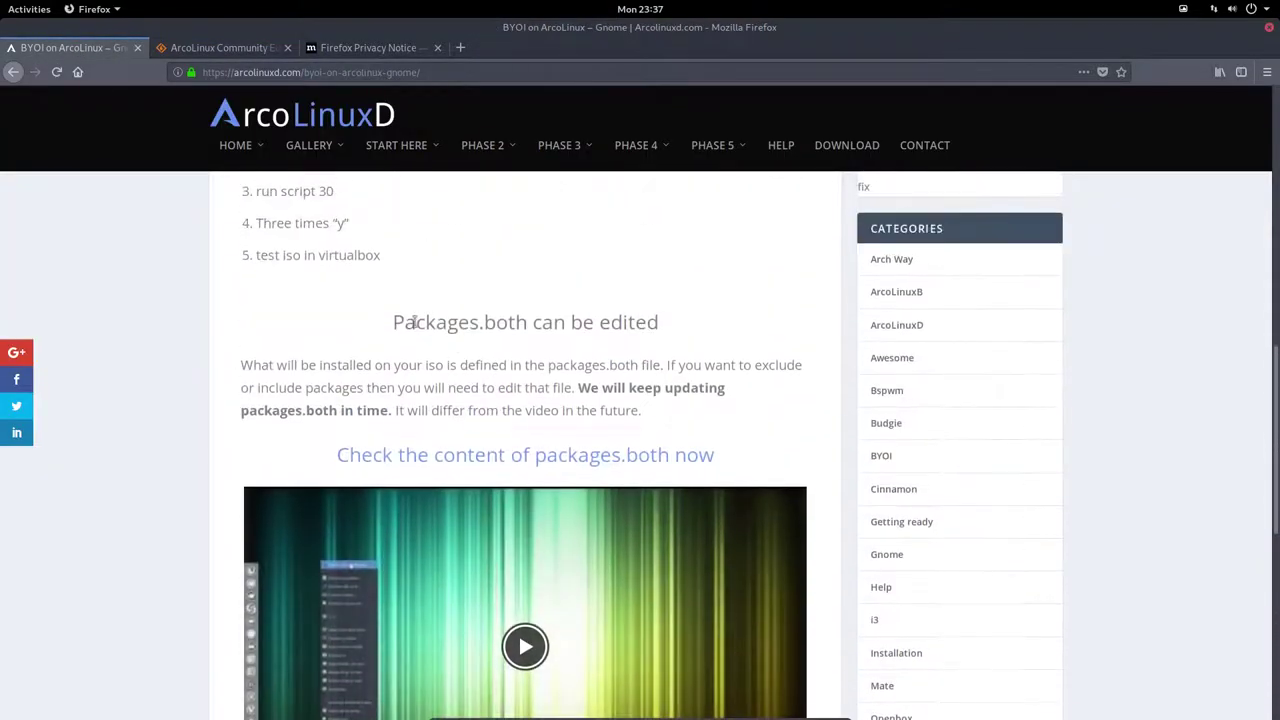
left_click_drag(392, 322, 567, 322)
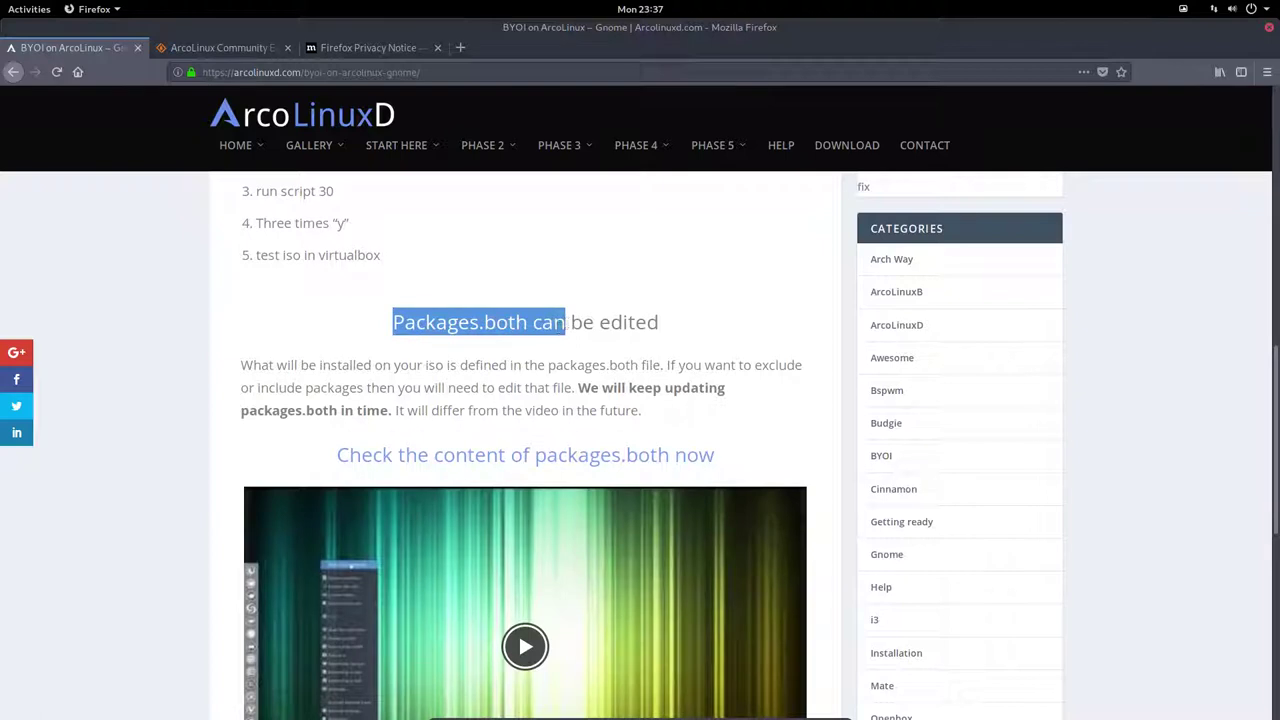
left_click(521, 322)
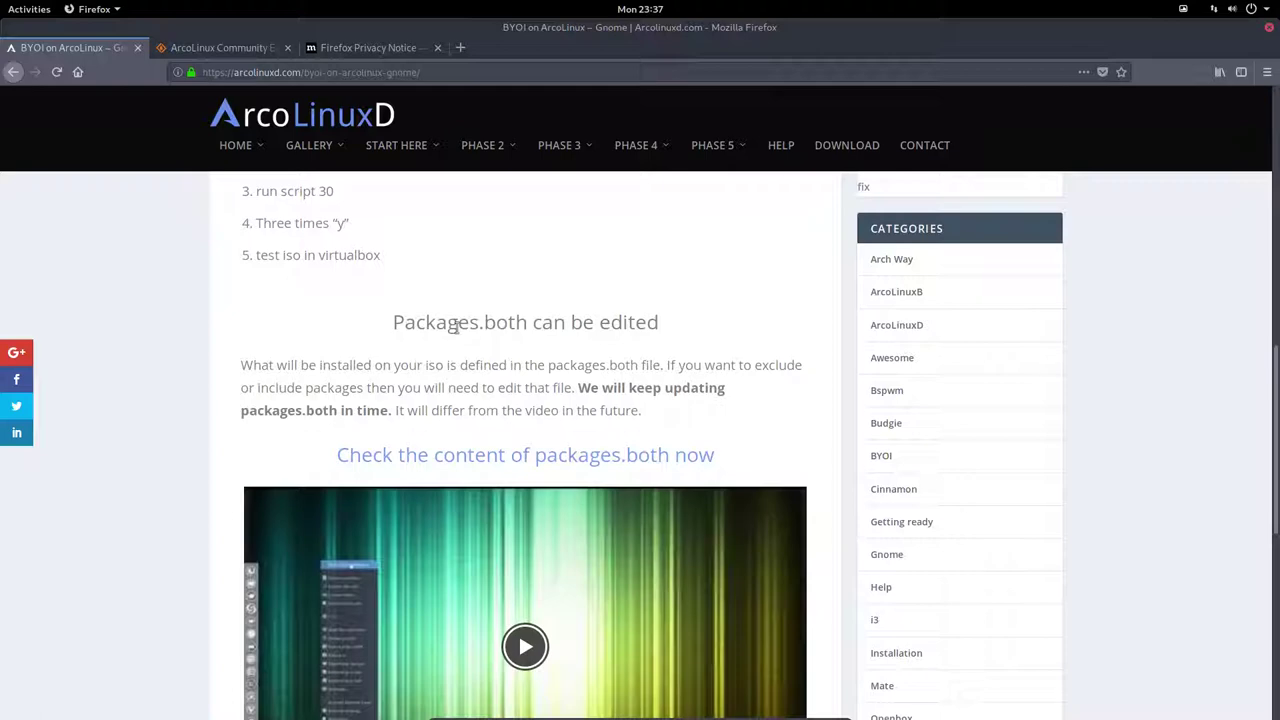
Switch to the SourceForge edition folders tab and bring up the window's actions menu.
left_click(238, 47)
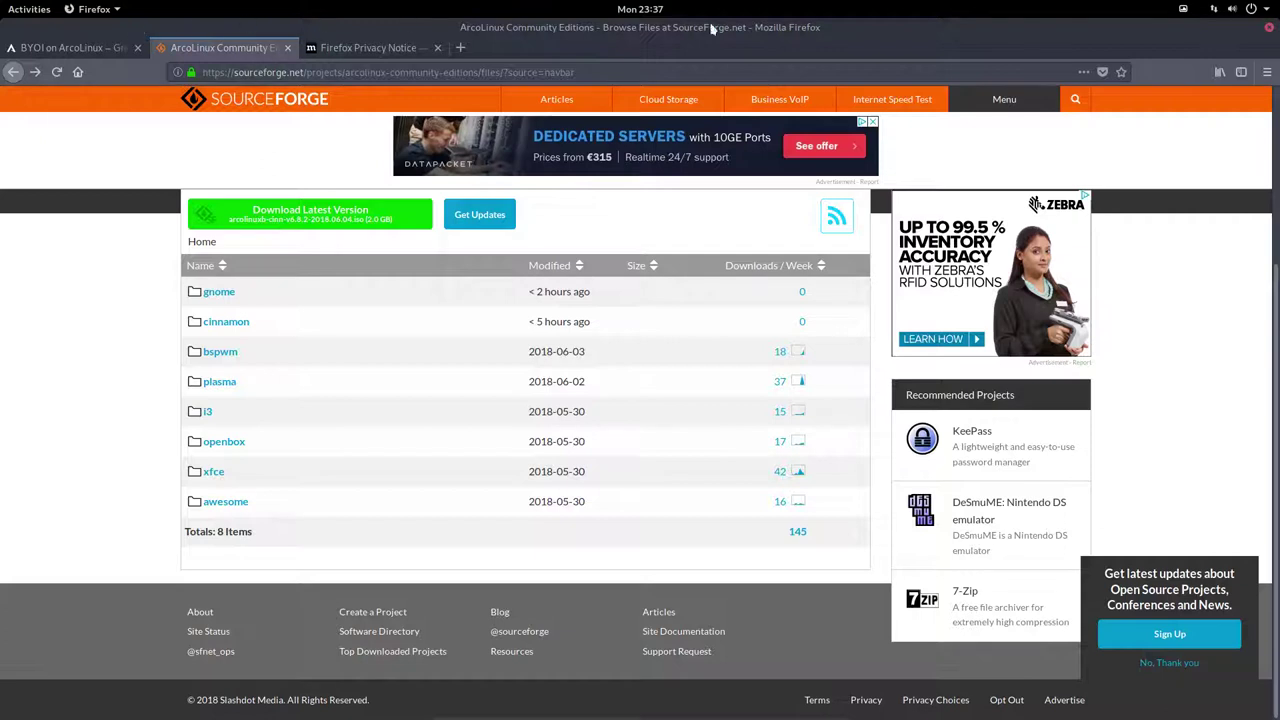
right_click(854, 37)
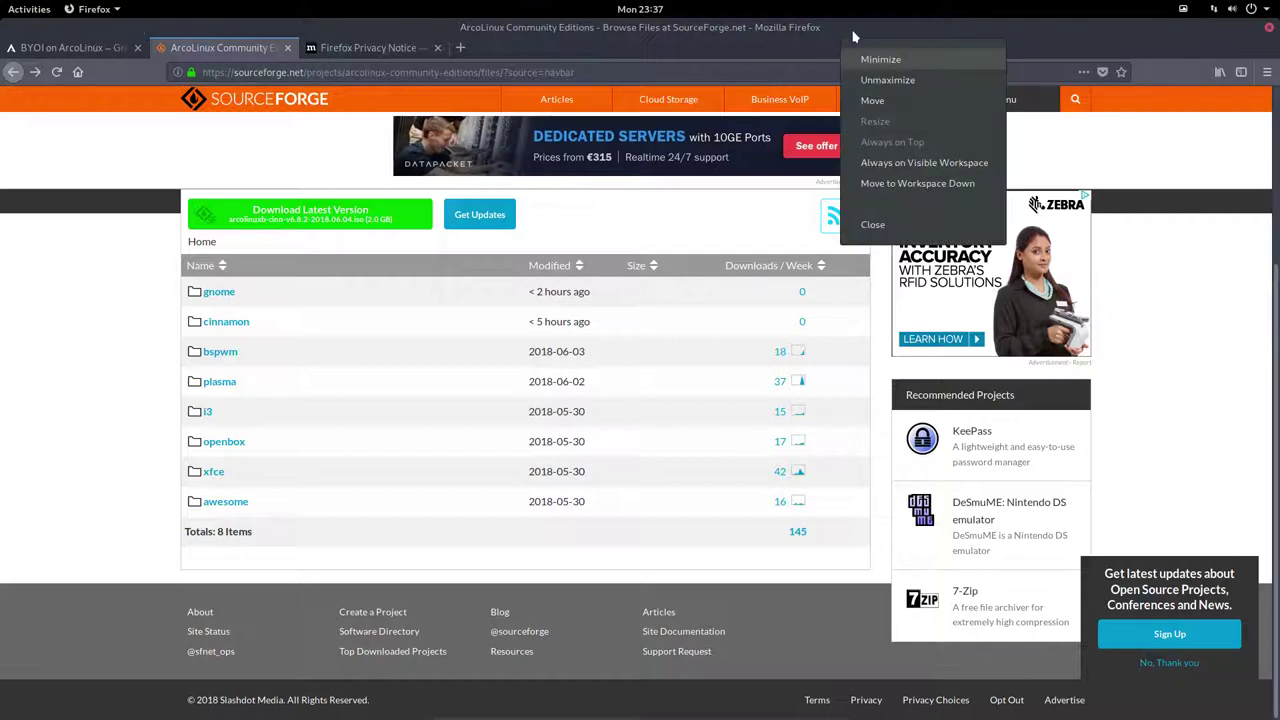
left_click(988, 33)
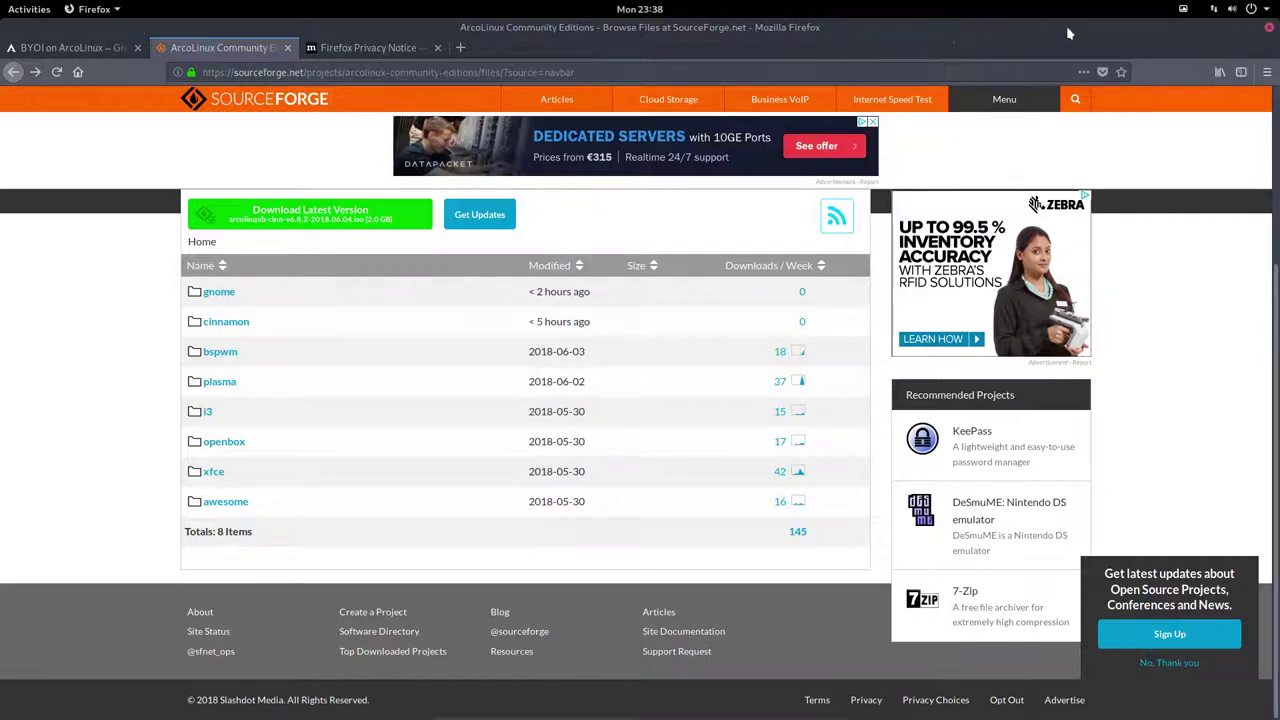
right_click(862, 35)
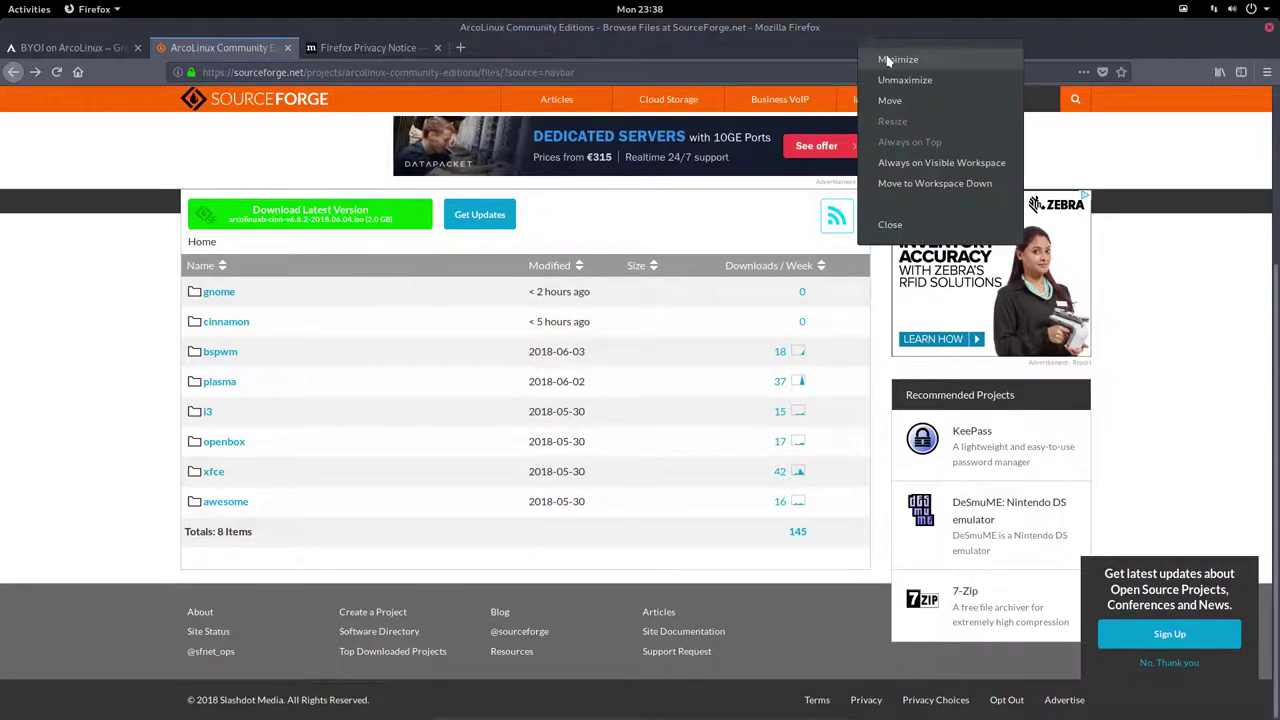
Minimize Firefox and launch GNOME Tweaks with an Activities search for 'twe'.
left_click(890, 60)
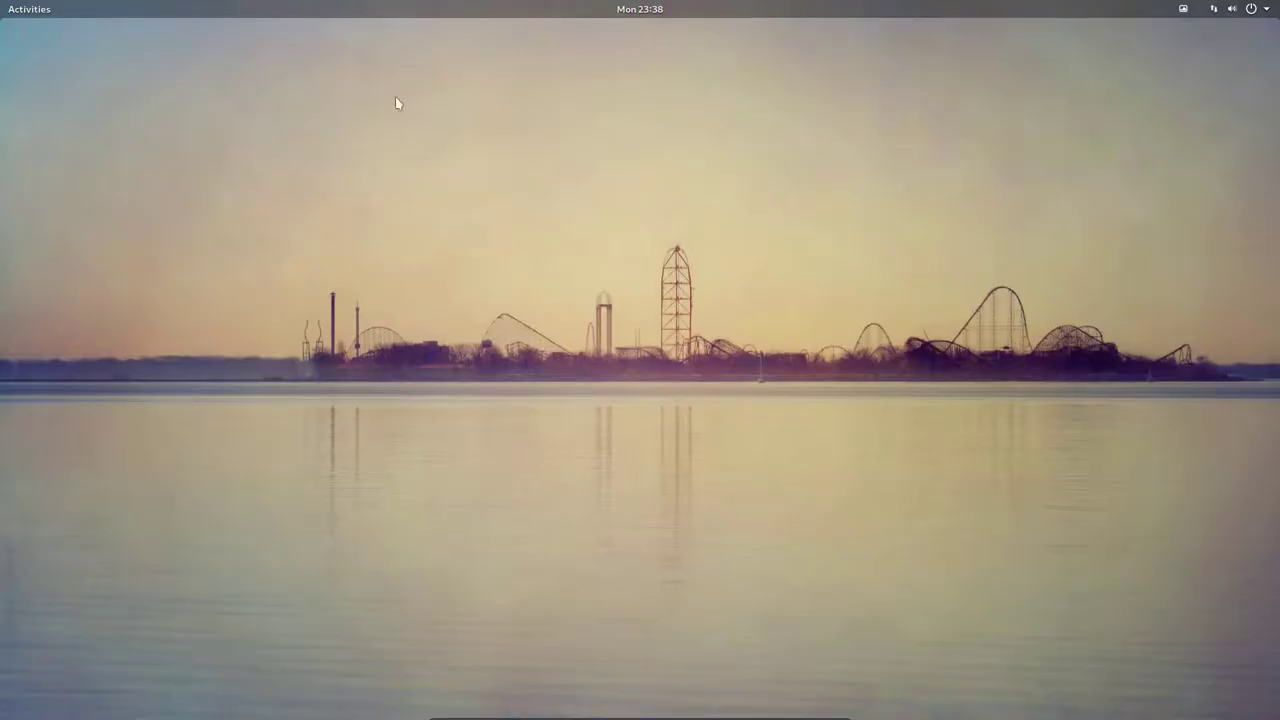
left_click(36, 10)
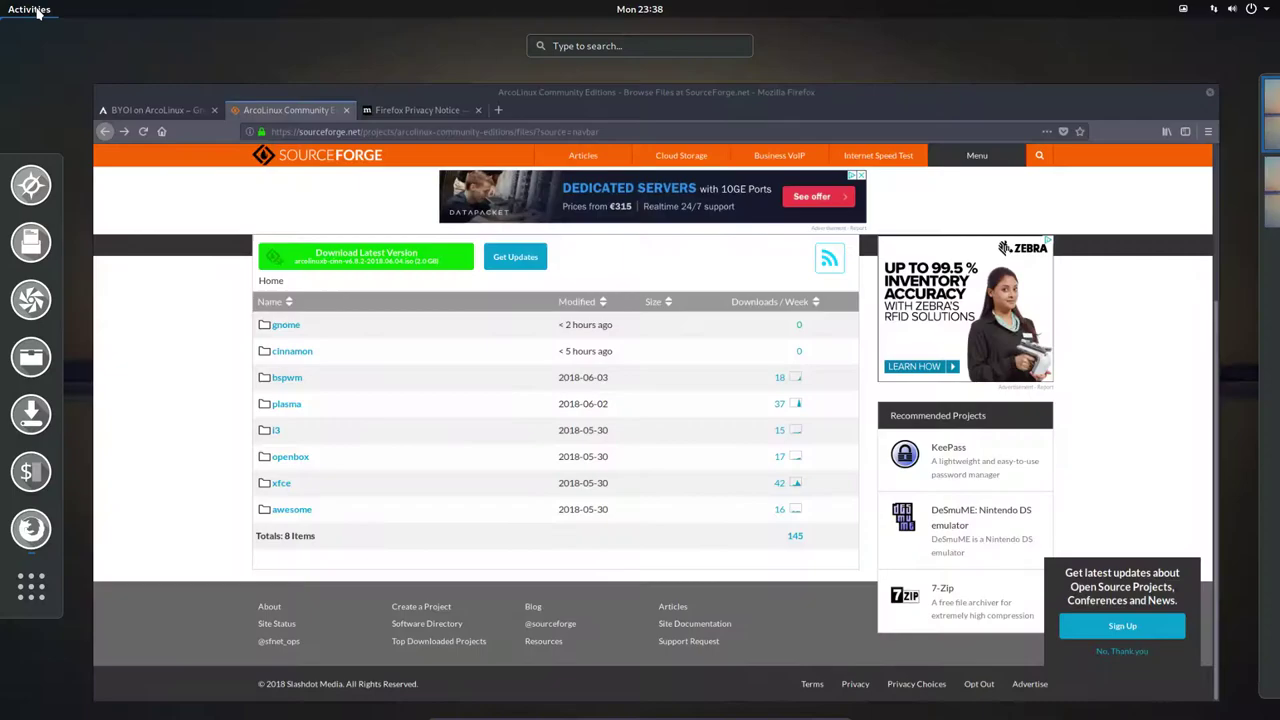
type("twe")
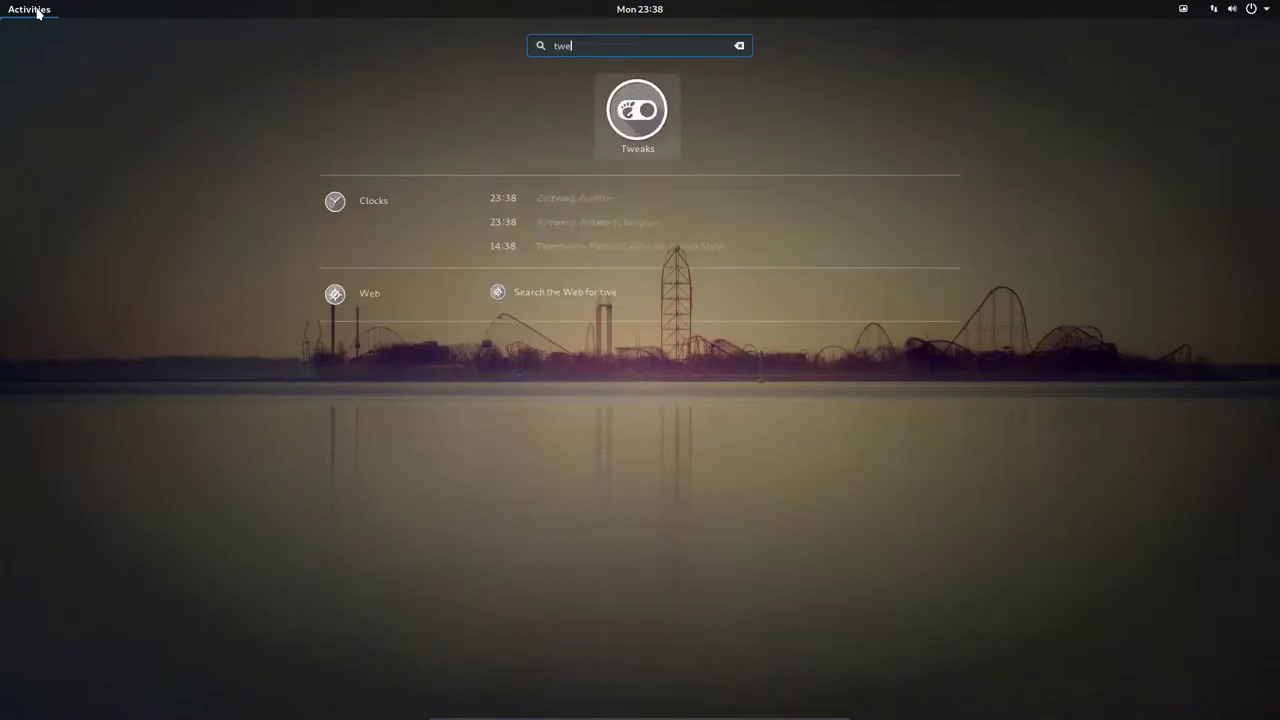
key("Return")
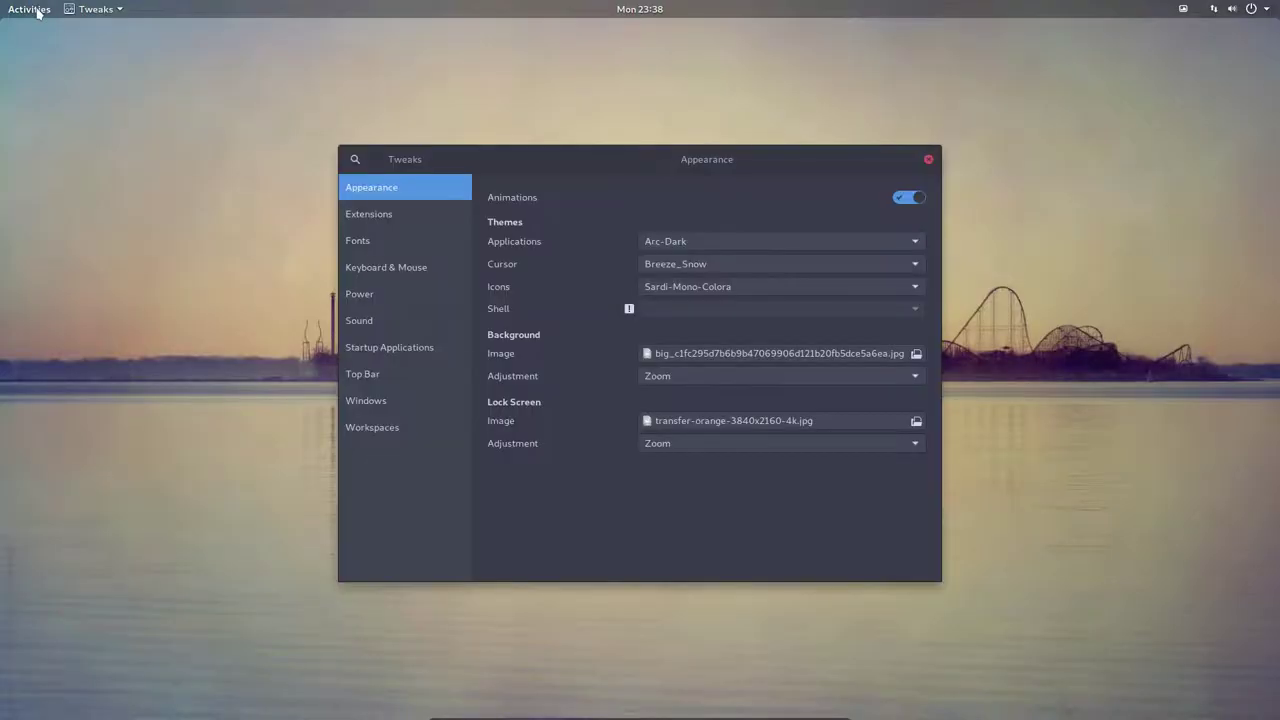
Glance at the wallpaper changer's menu, then bring the Firefox window back to the front.
left_click(1183, 9)
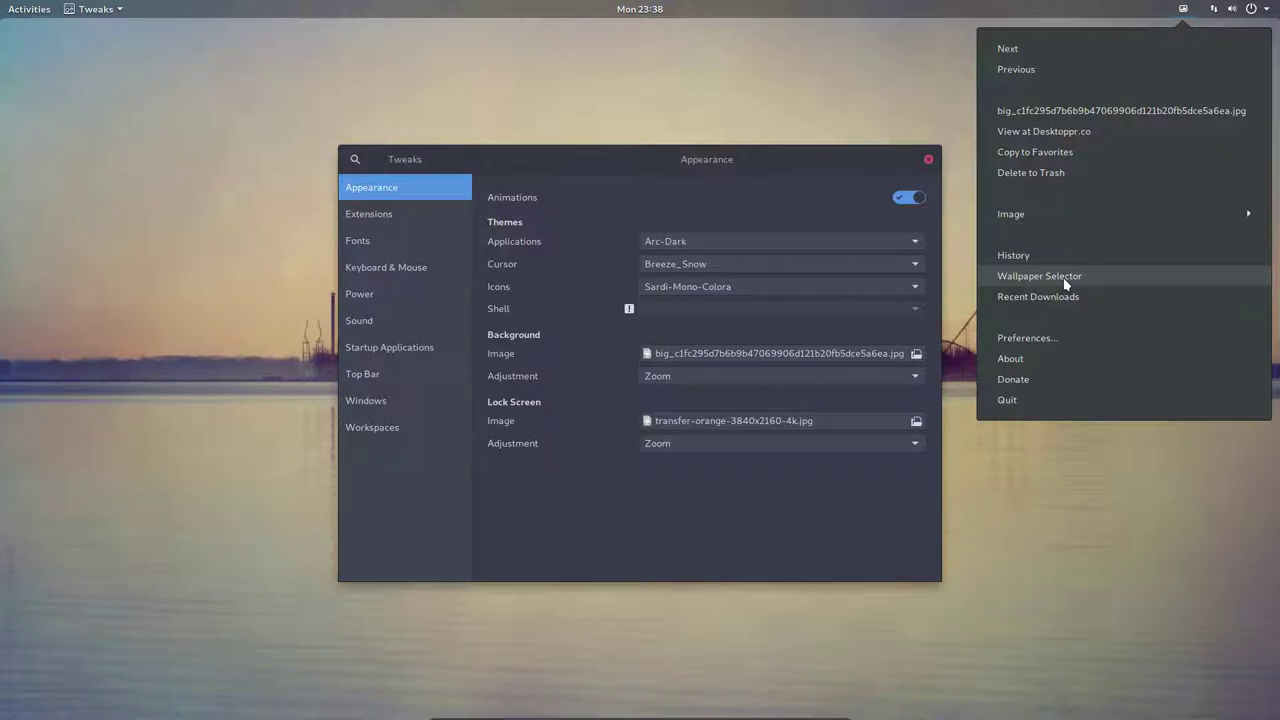
left_click(70, 43)
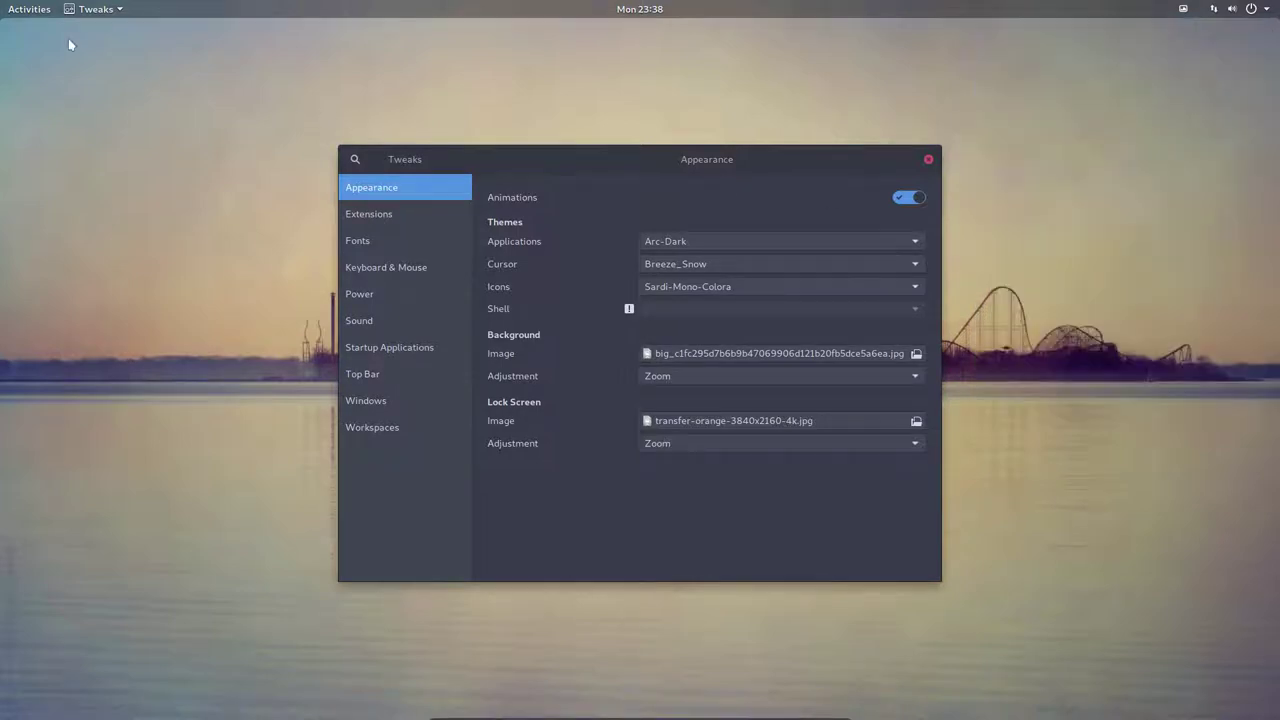
left_click(28, 12)
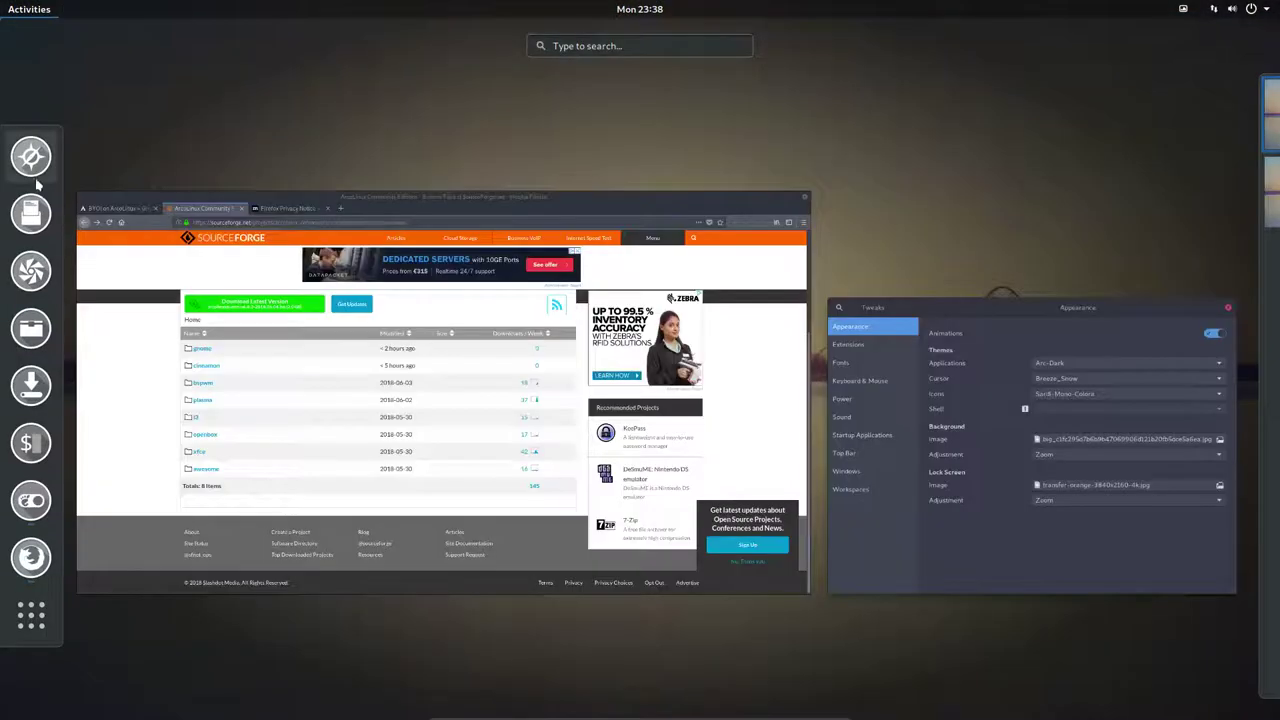
left_click(344, 206)
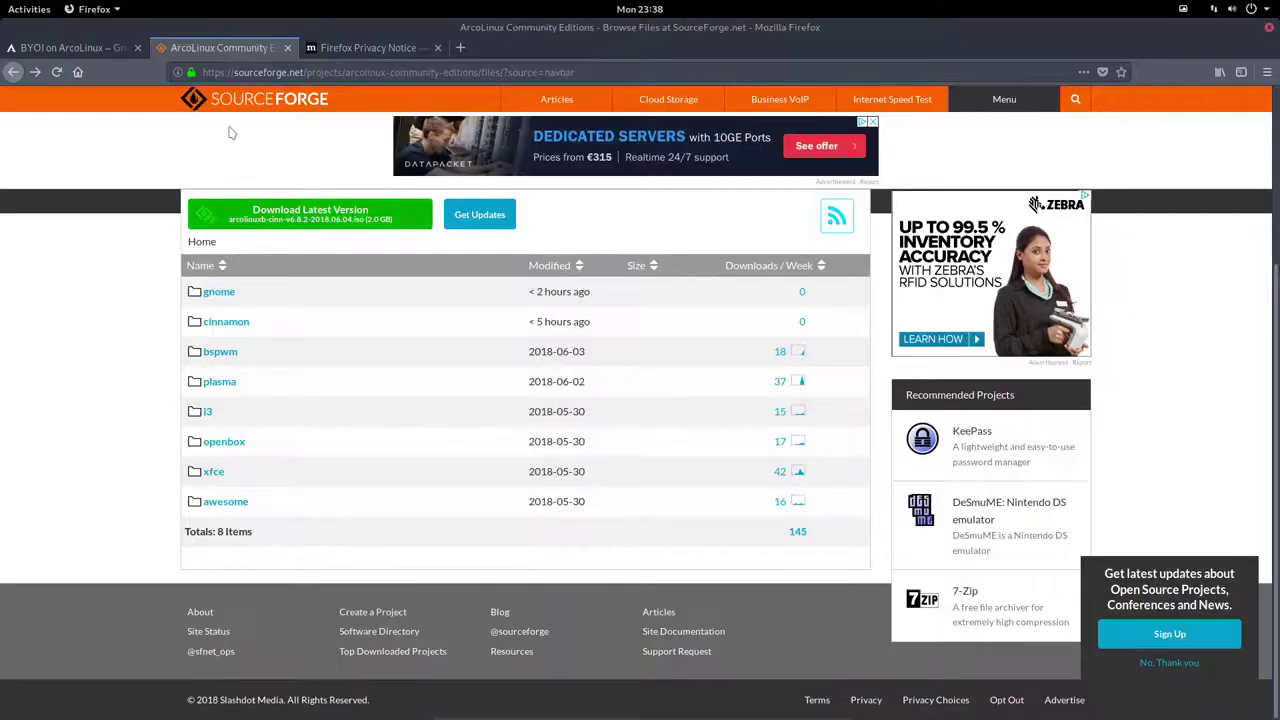
left_click(145, 52)
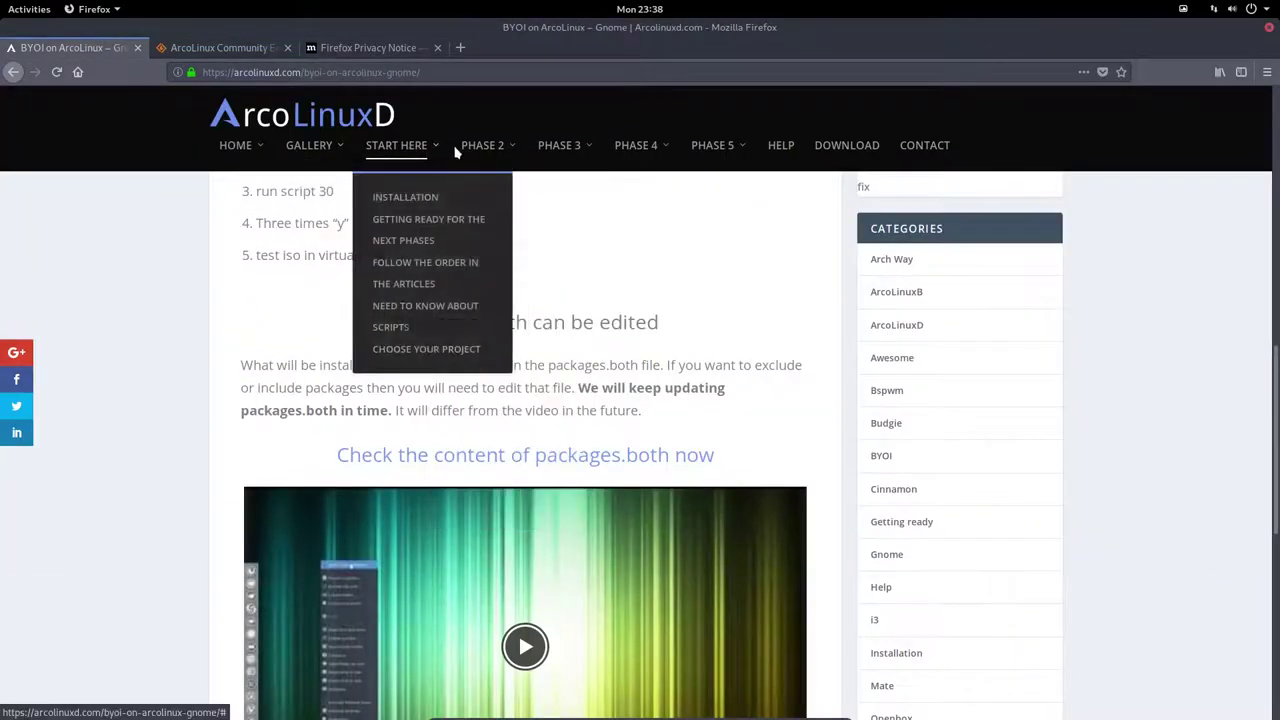
mouse_move(557, 150)
mouse_move(566, 288)
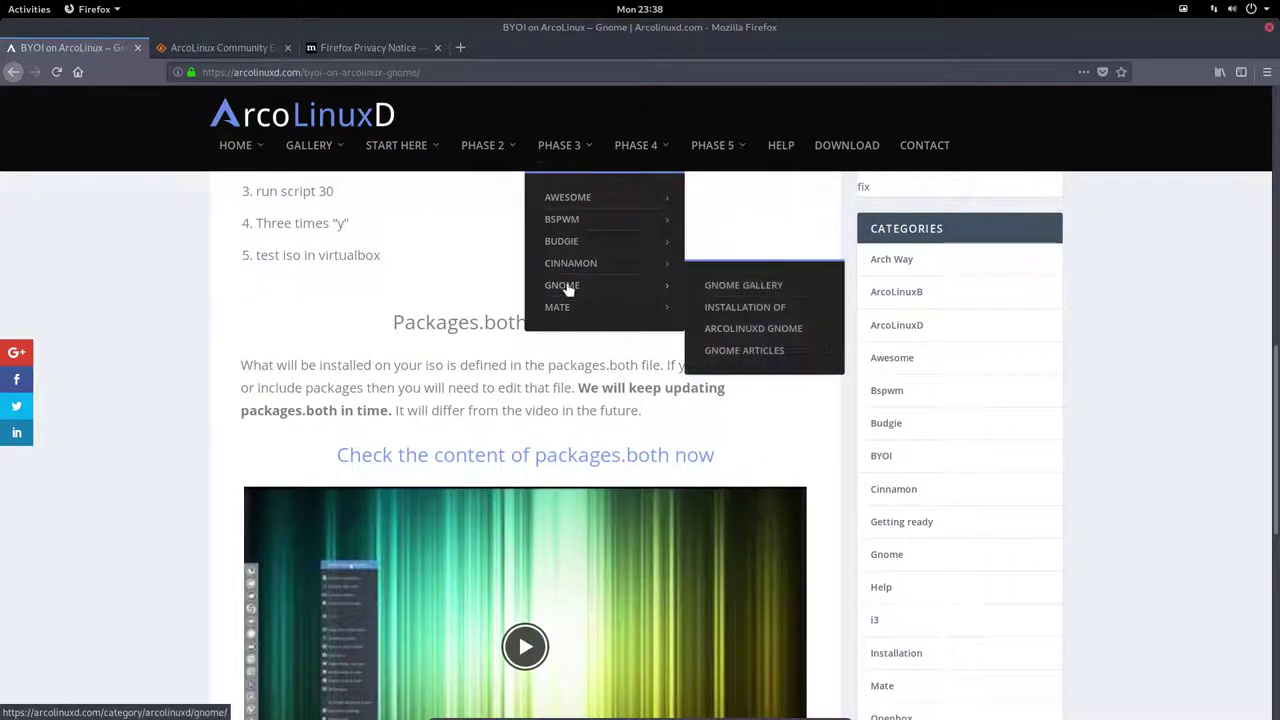
left_click(762, 352)
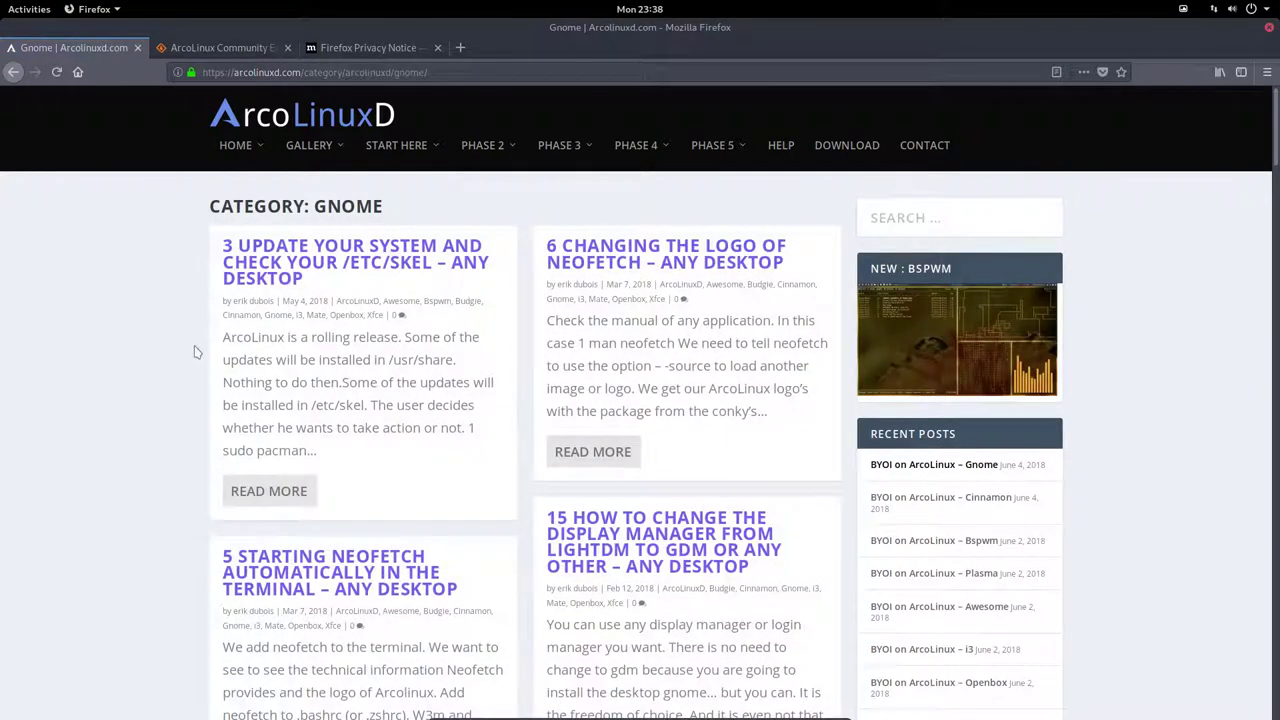
scroll(196, 352, "down", 5)
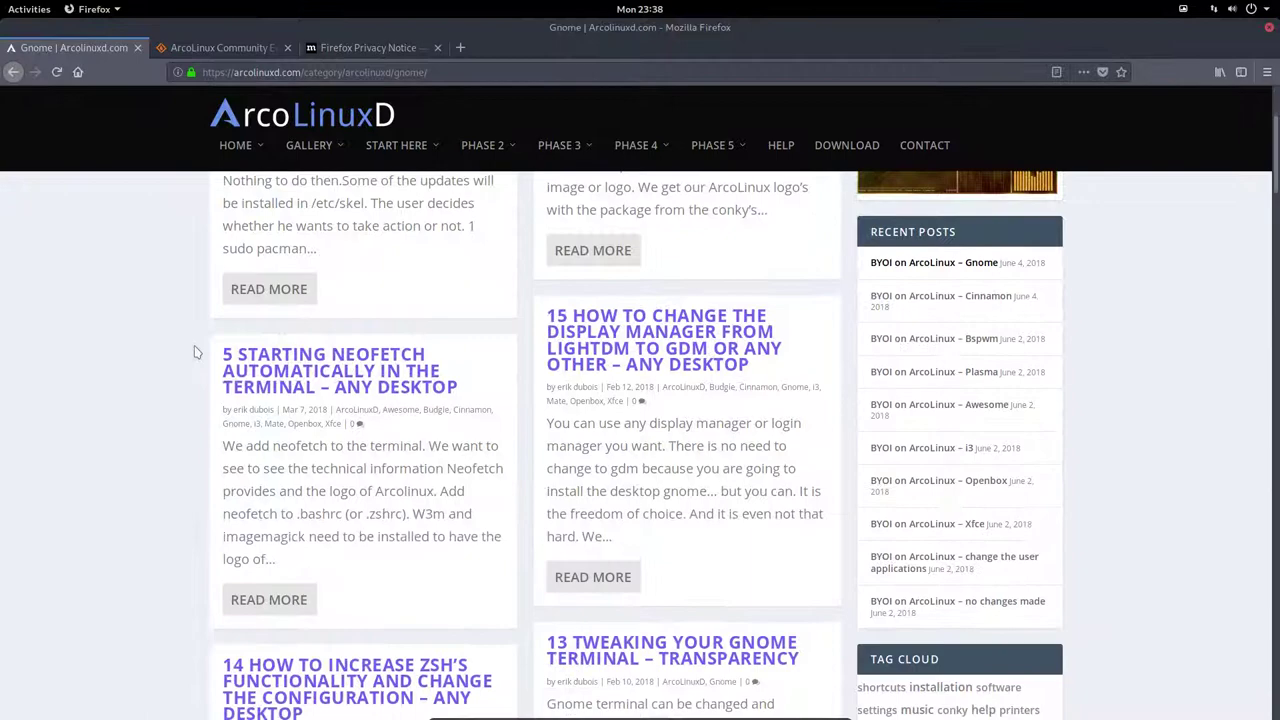
scroll(196, 352, "down", 15)
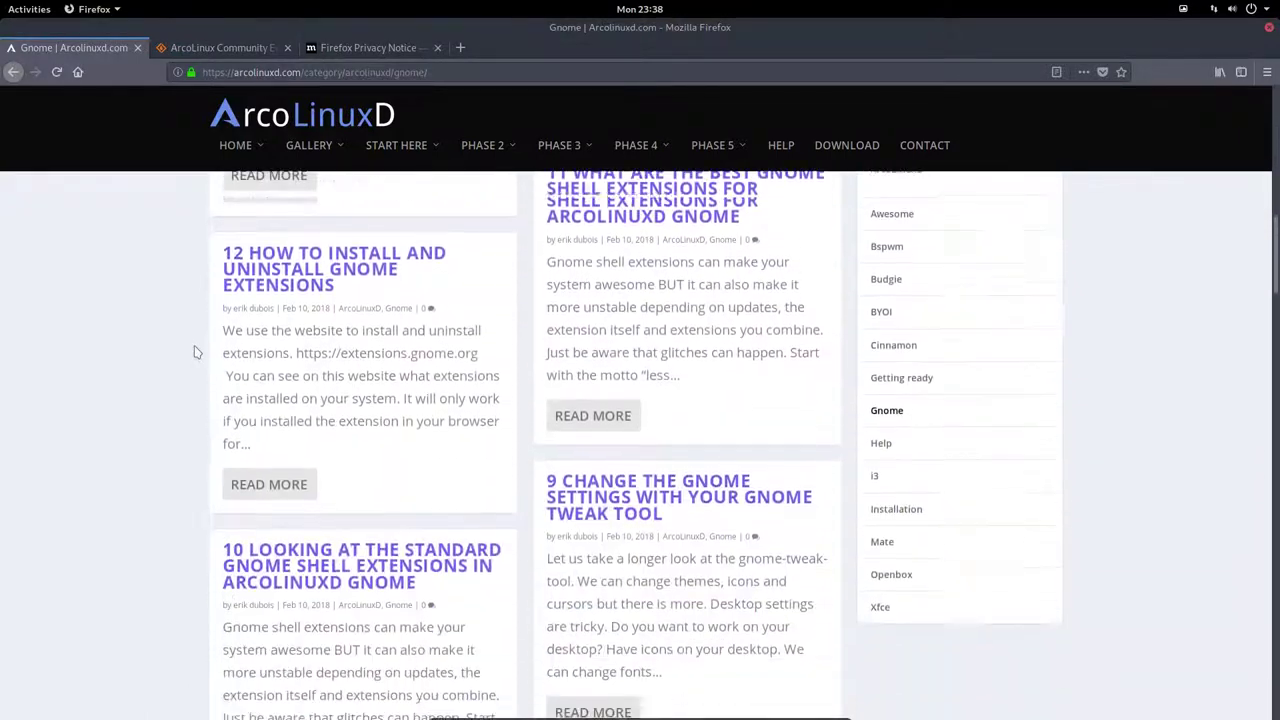
scroll(196, 352, "down", 2)
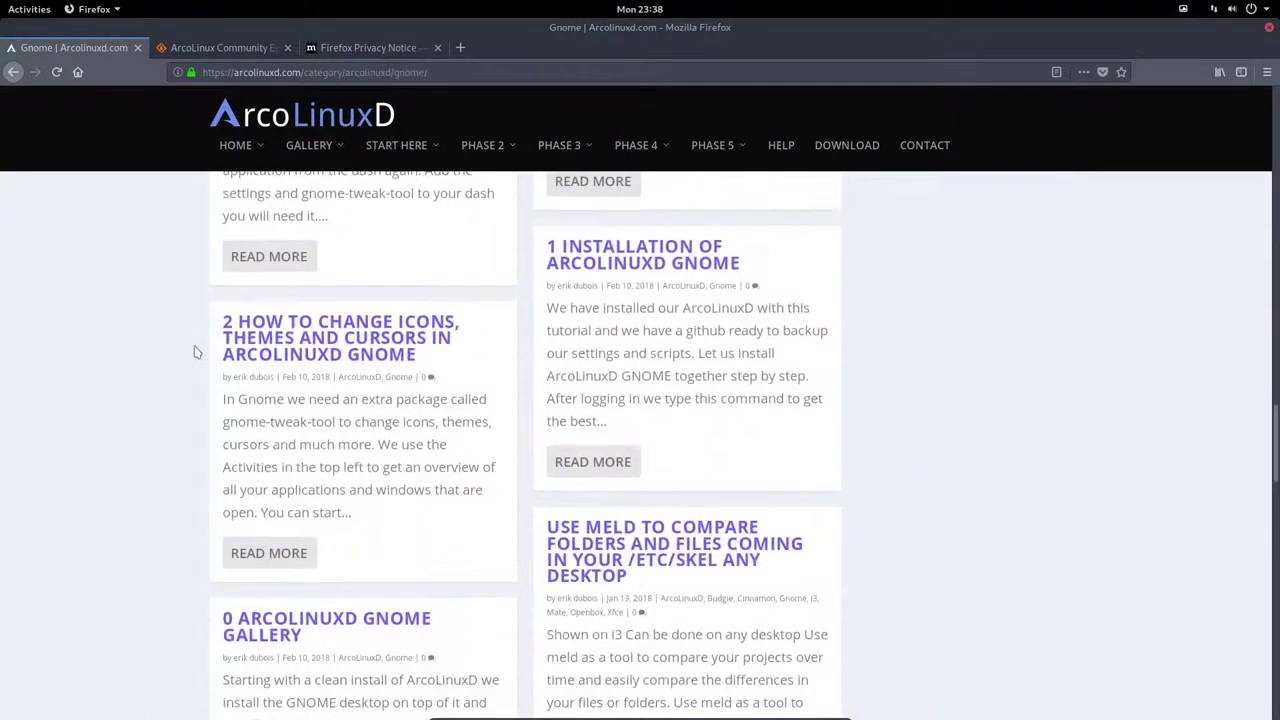
scroll(196, 352, "up", 4)
scroll(196, 352, "up", 3)
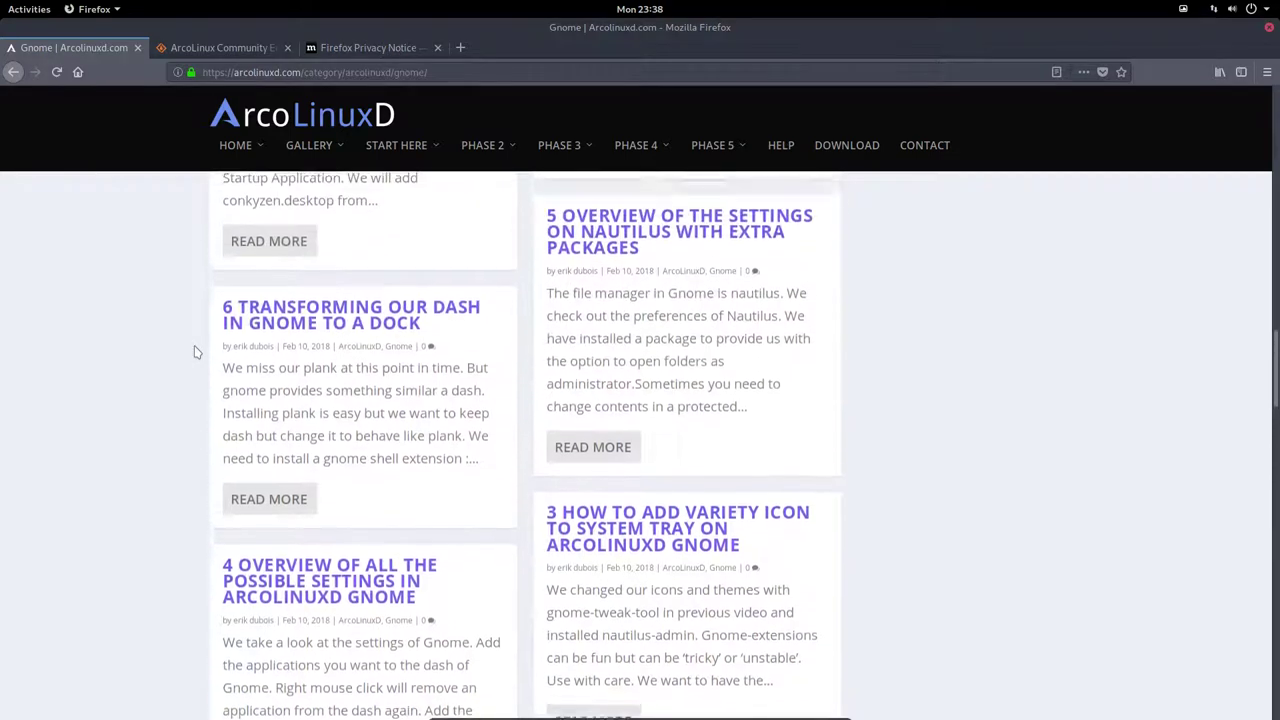
scroll(196, 352, "up", 1)
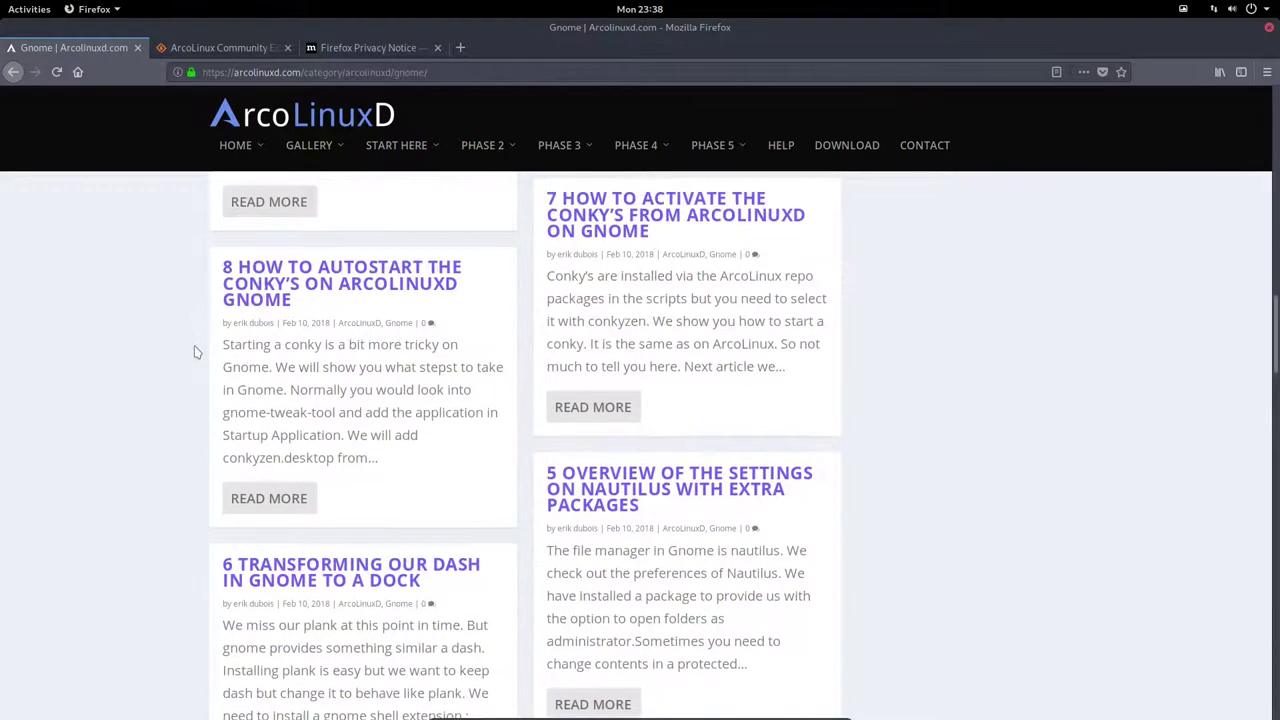
scroll(197, 352, "up", 5)
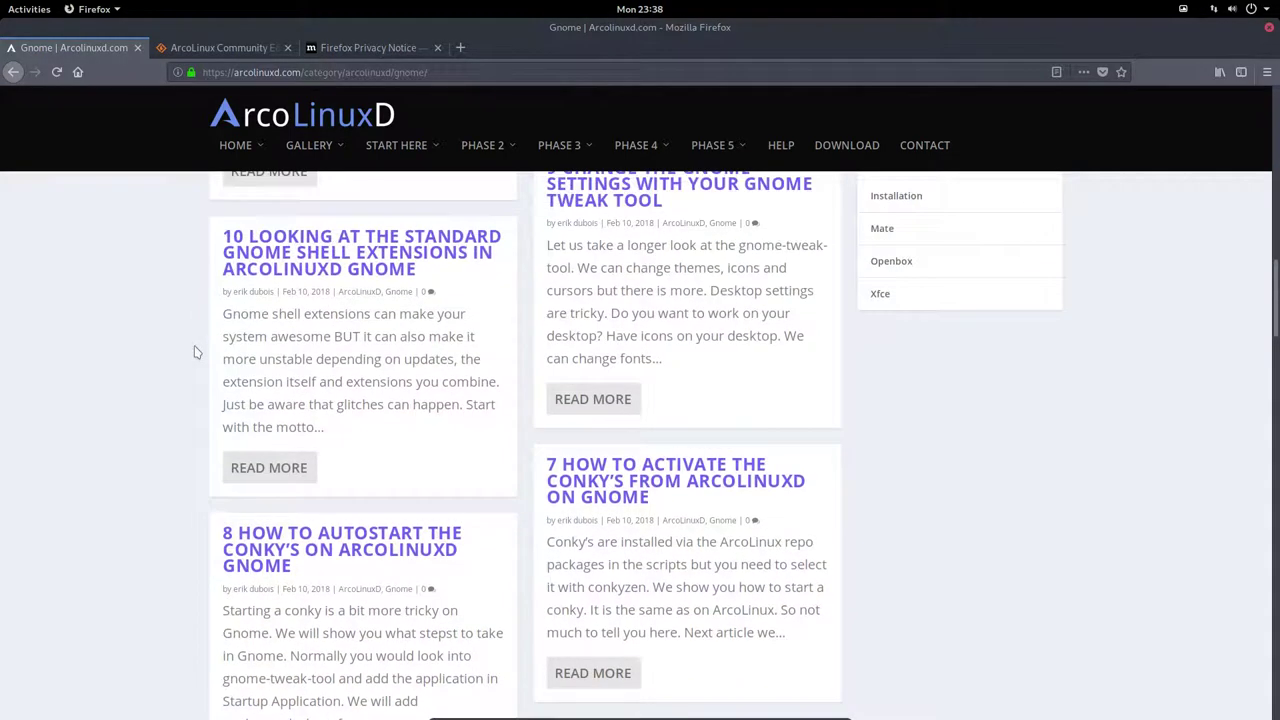
scroll(197, 352, "down", 1)
scroll(197, 352, "up", 5)
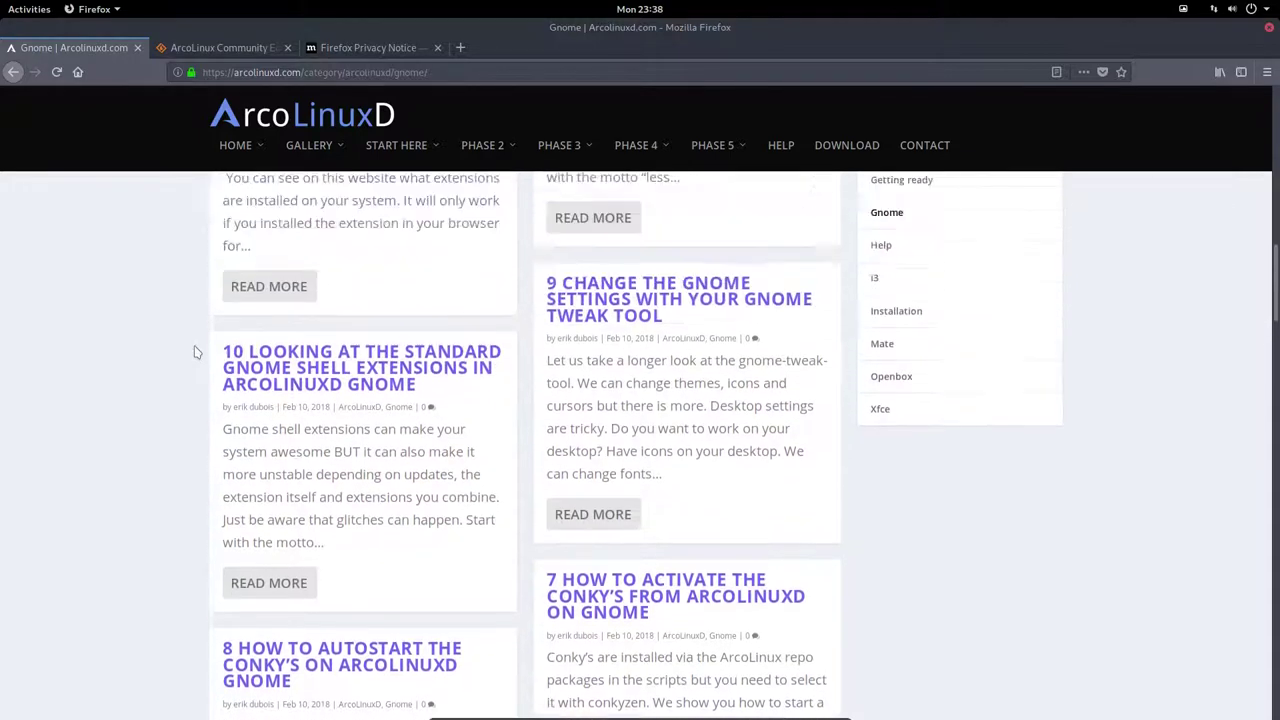
scroll(197, 352, "up", 3)
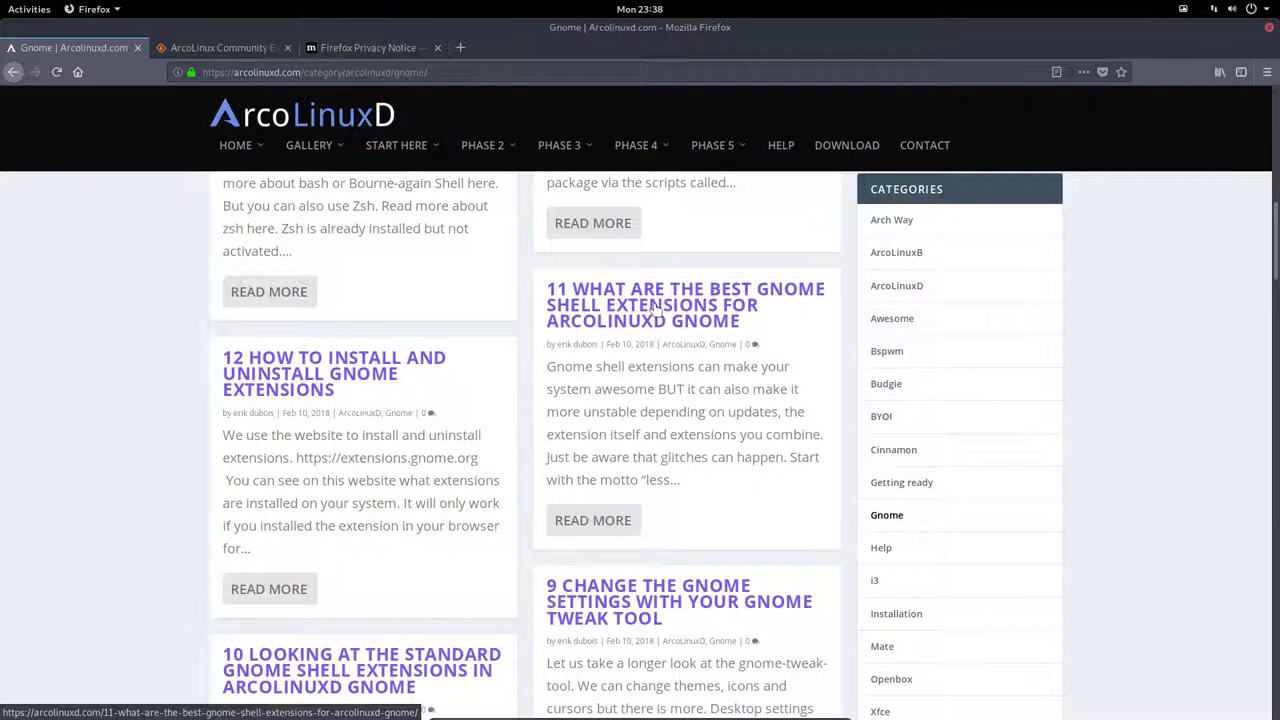
scroll(653, 310, "up", 3)
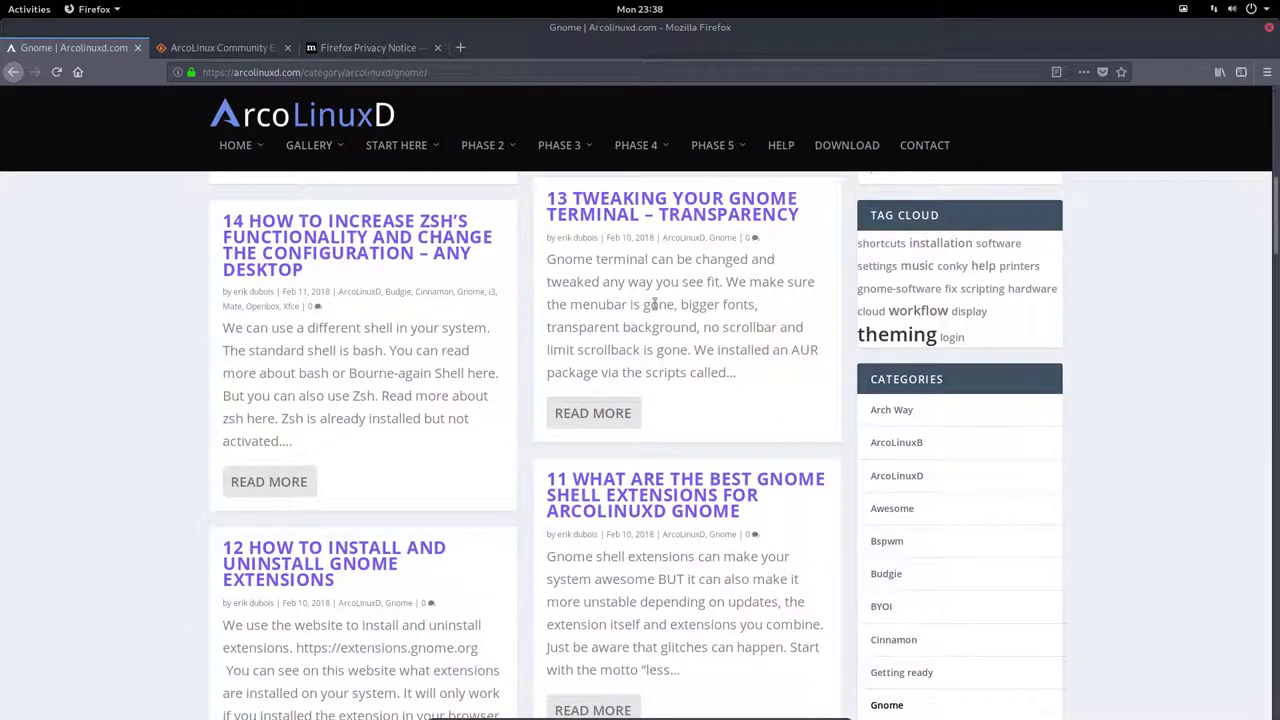
scroll(655, 305, "down", 5)
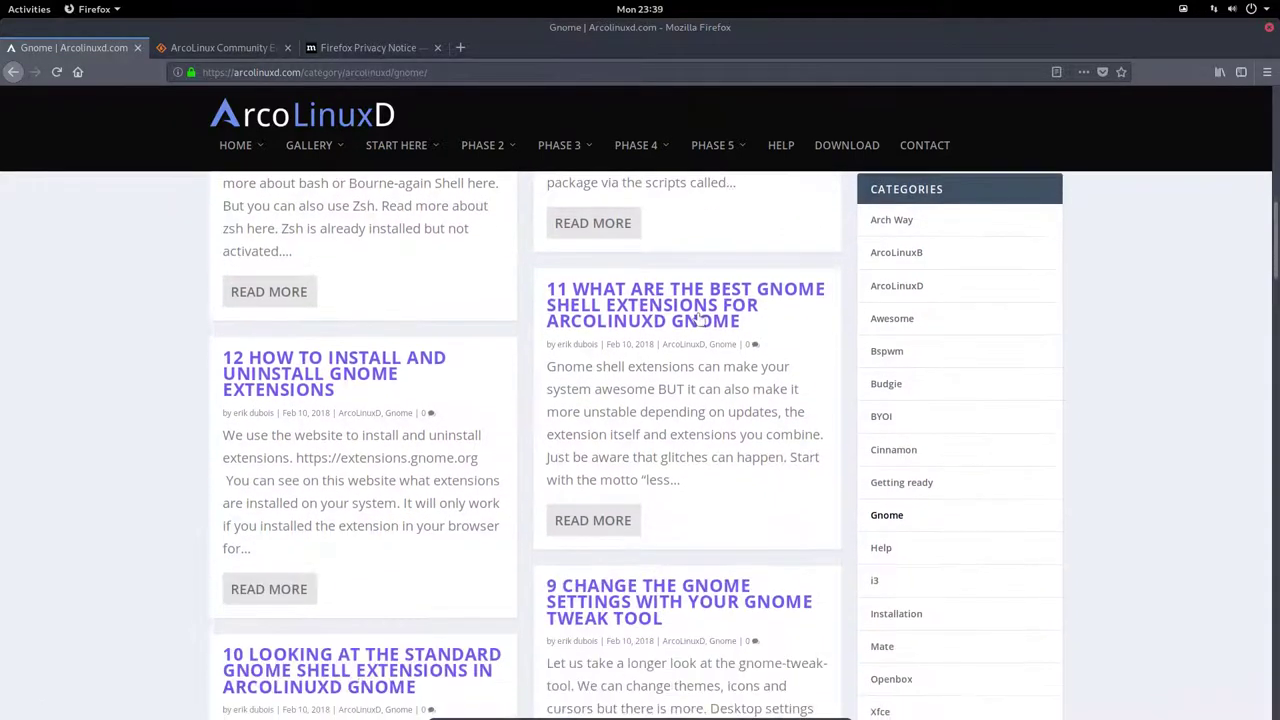
scroll(630, 315, "down", 10)
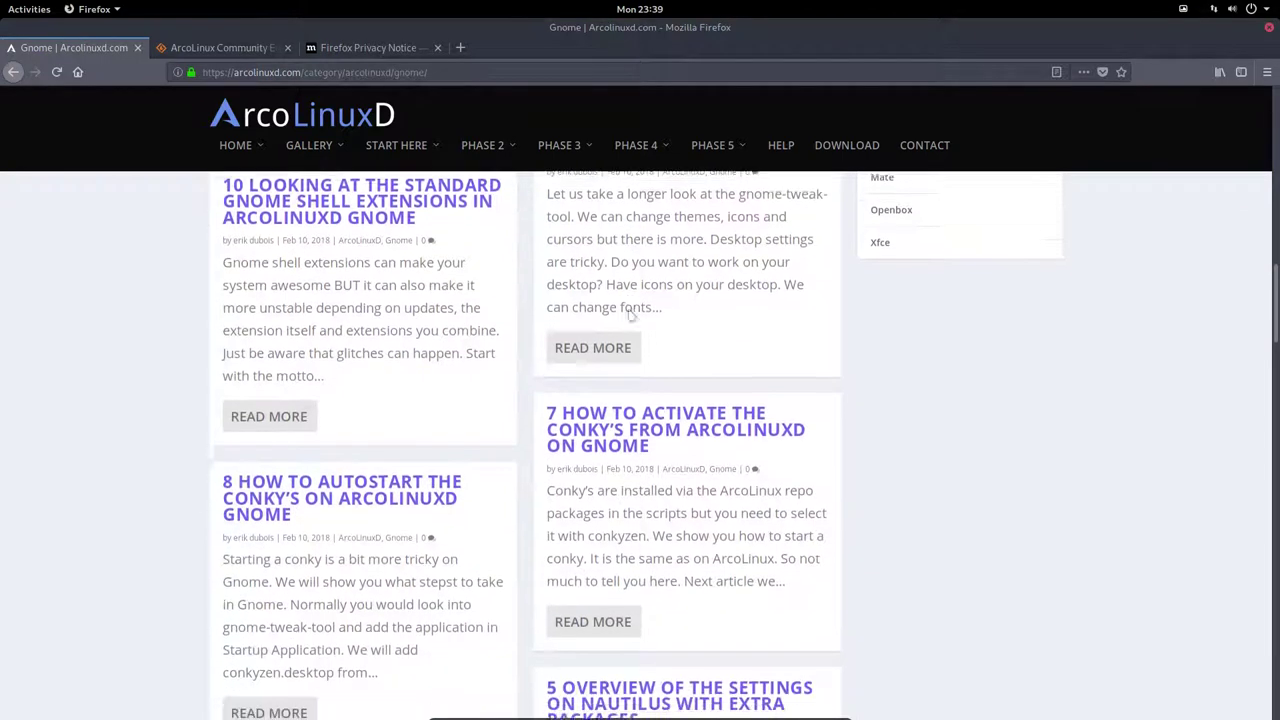
scroll(628, 309, "down", 3)
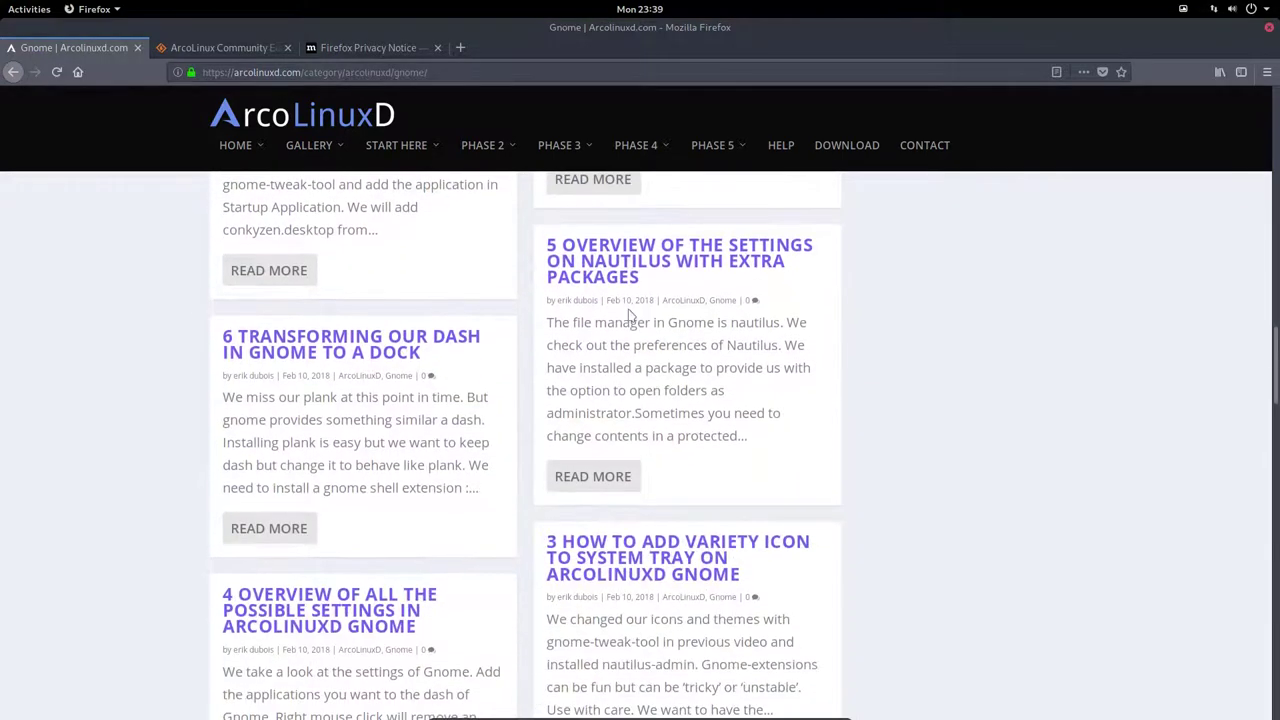
scroll(630, 316, "down", 4)
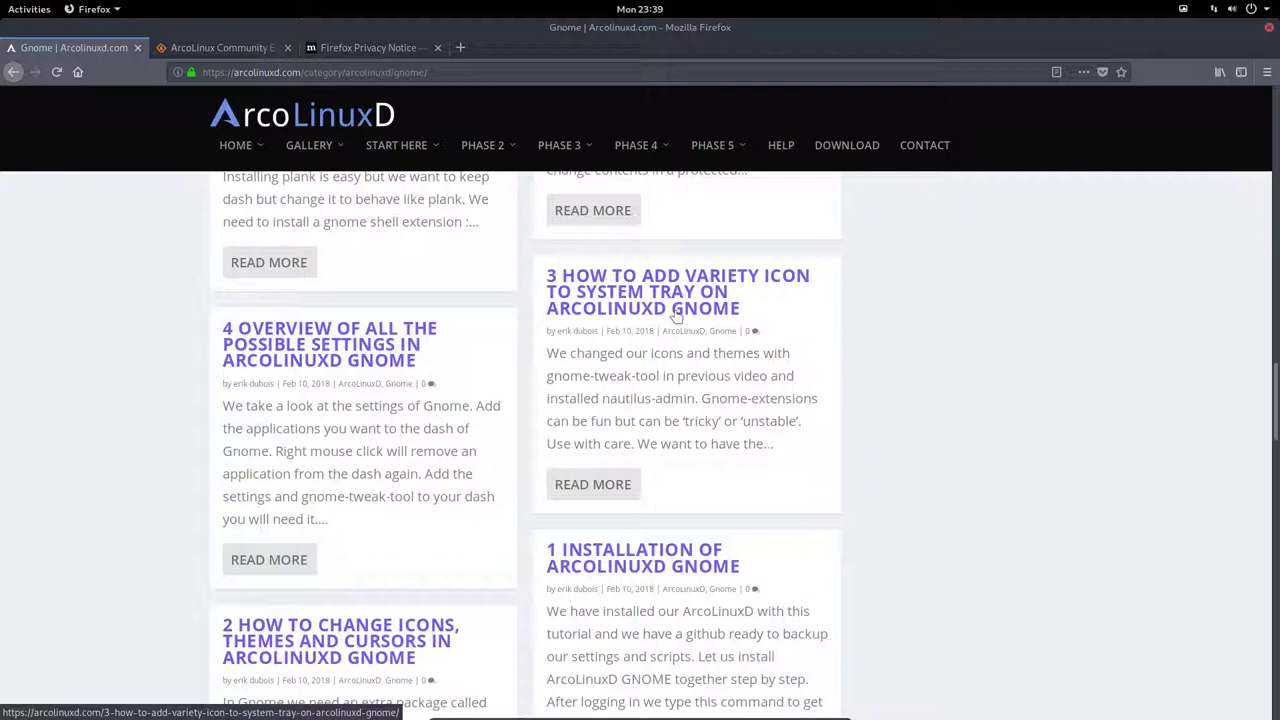
mouse_move(478, 160)
mouse_move(598, 243)
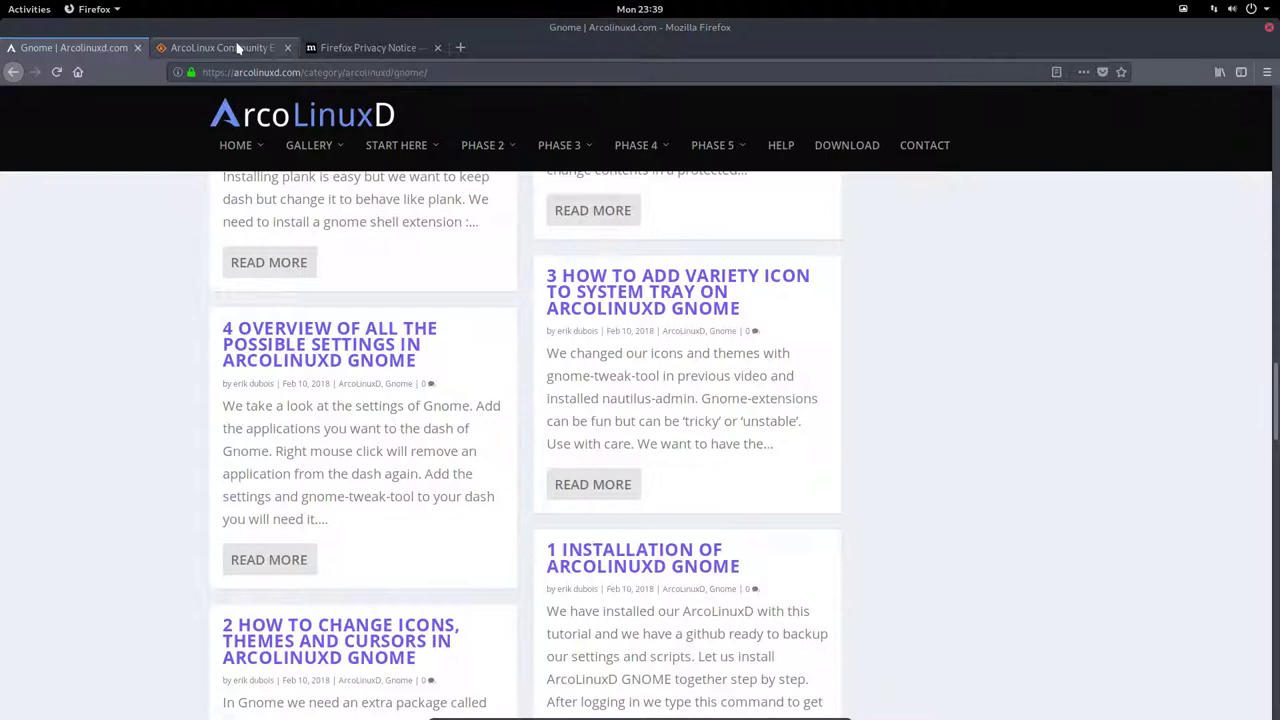
Close Firefox and its three tabs, then set the Tweaks application theme to Arc-Hibiscus-Dark.
left_click(1268, 27)
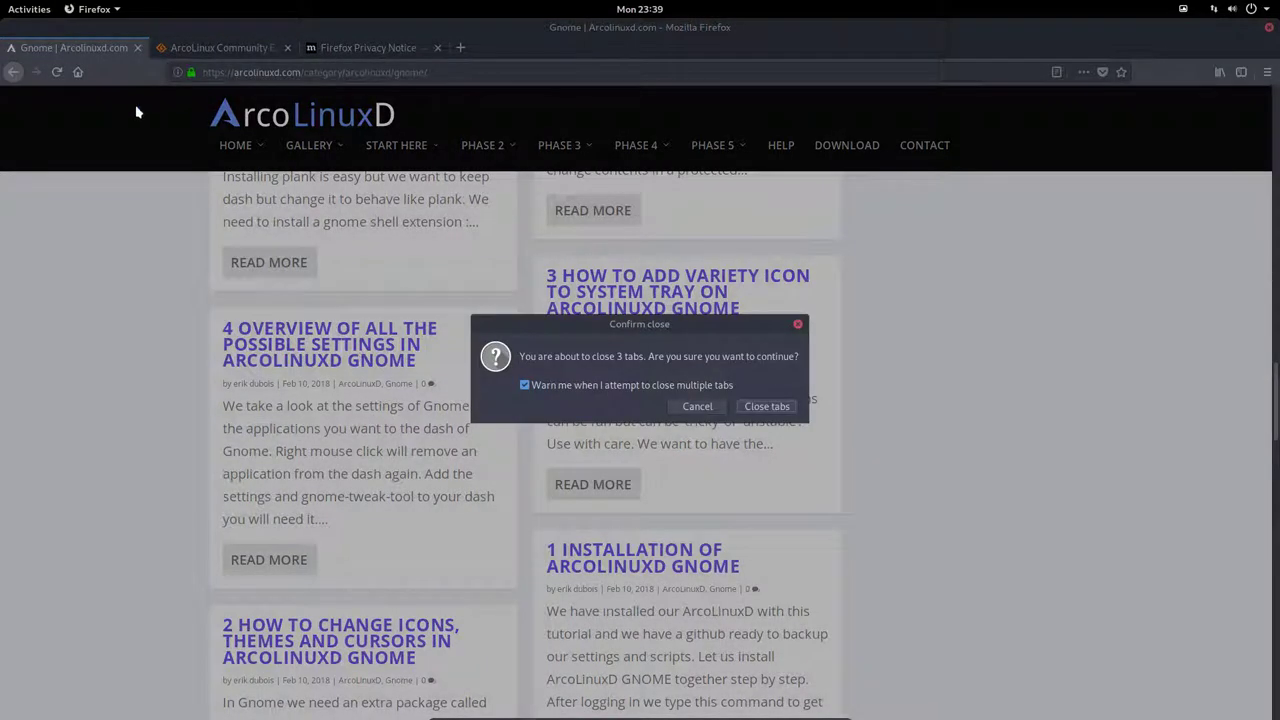
left_click(767, 406)
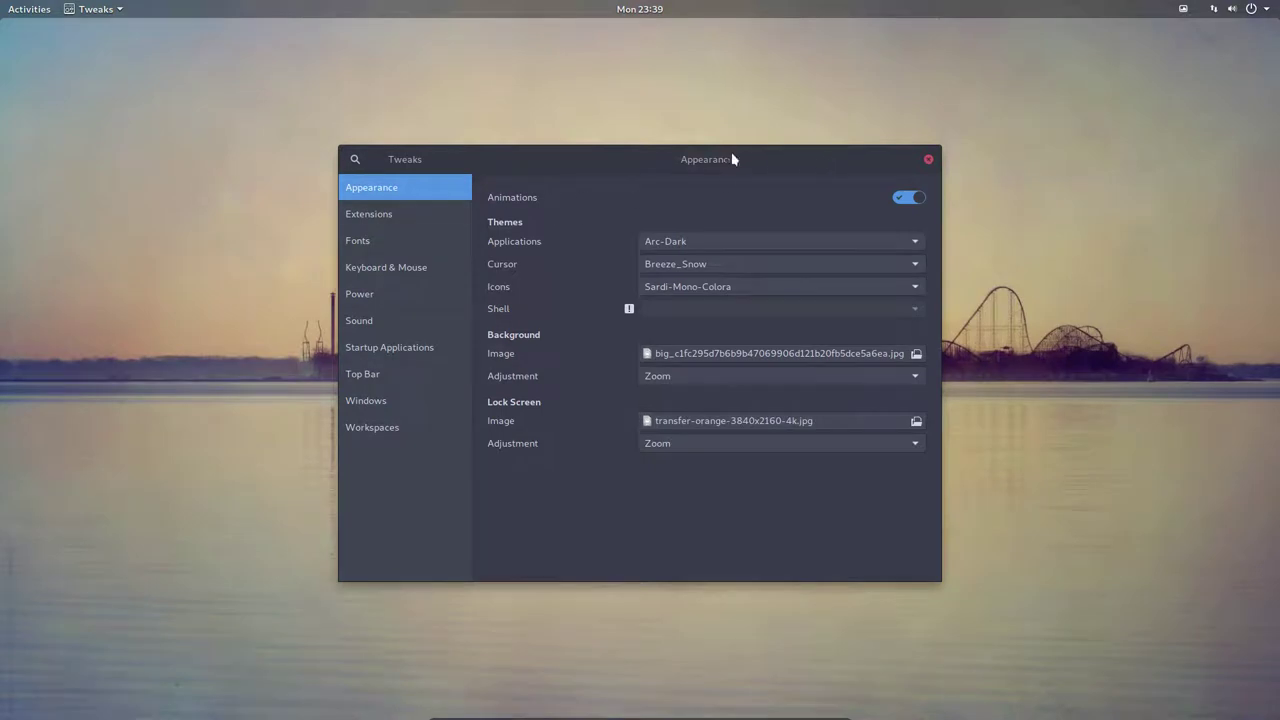
left_click_drag(725, 156, 578, 59)
left_click(551, 148)
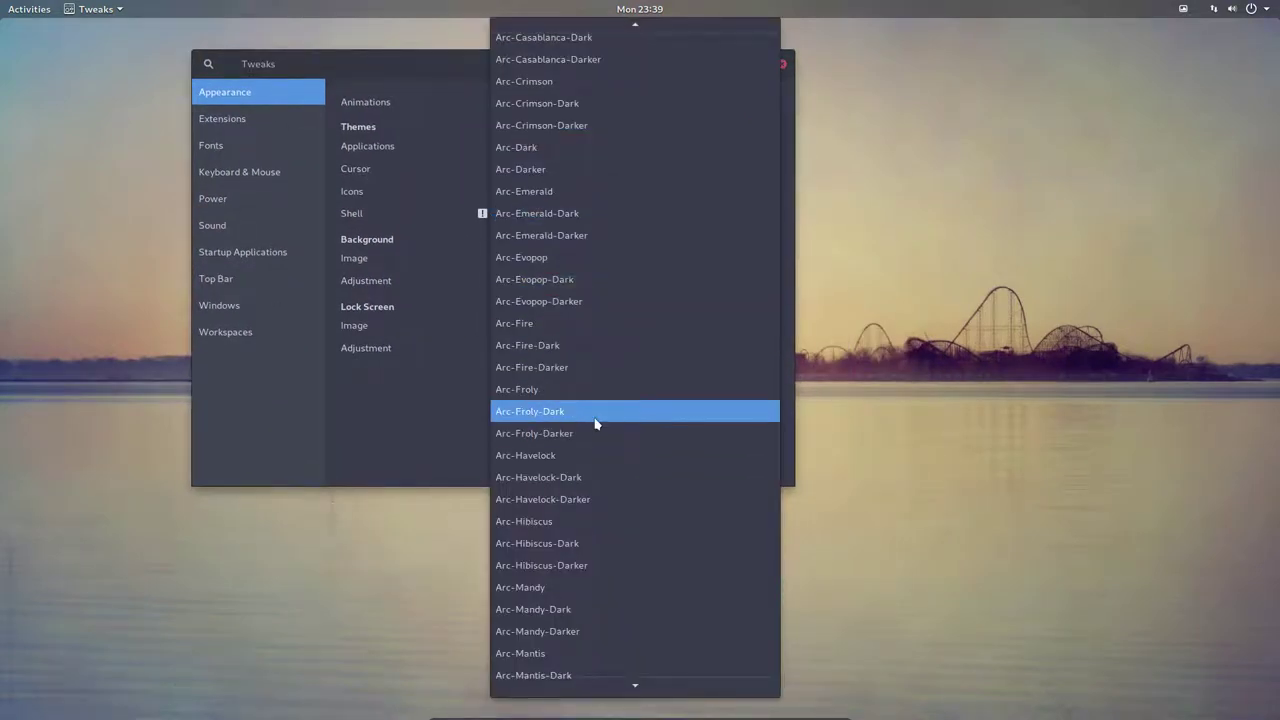
left_click(620, 545)
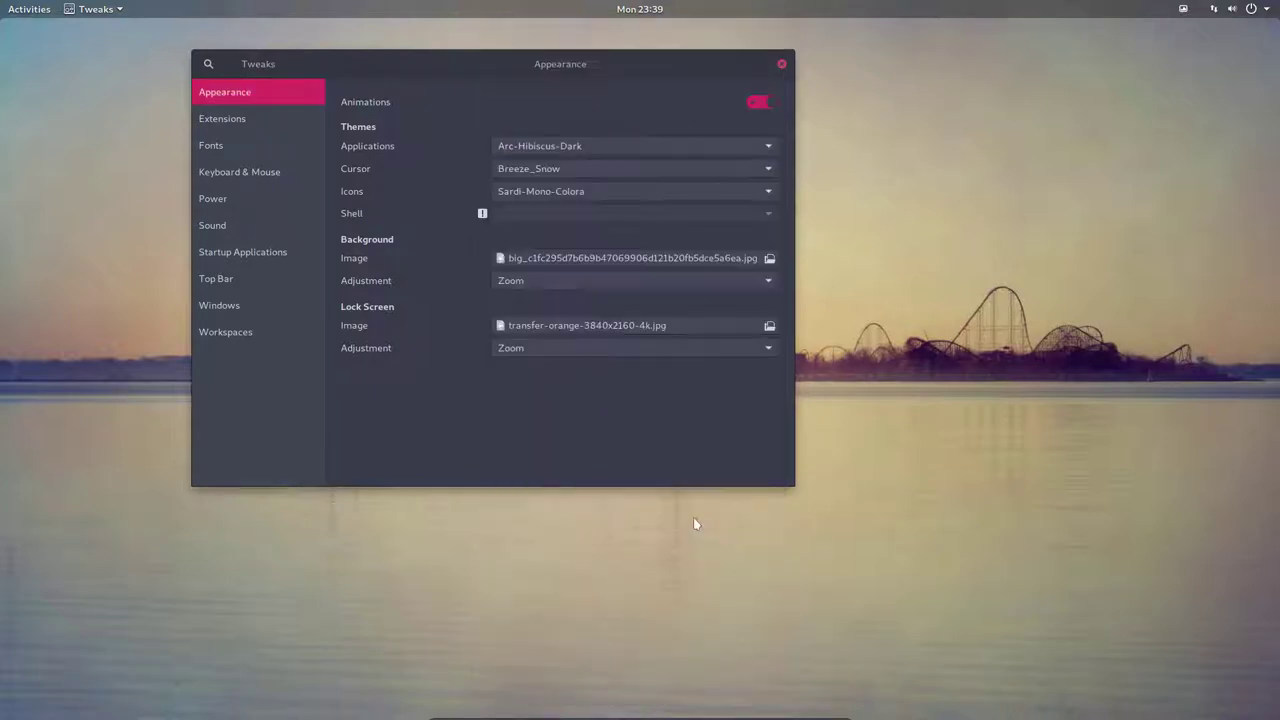
Keep Breeze_Snow as the cursor theme and briefly check the desktop context menu.
left_click(600, 170)
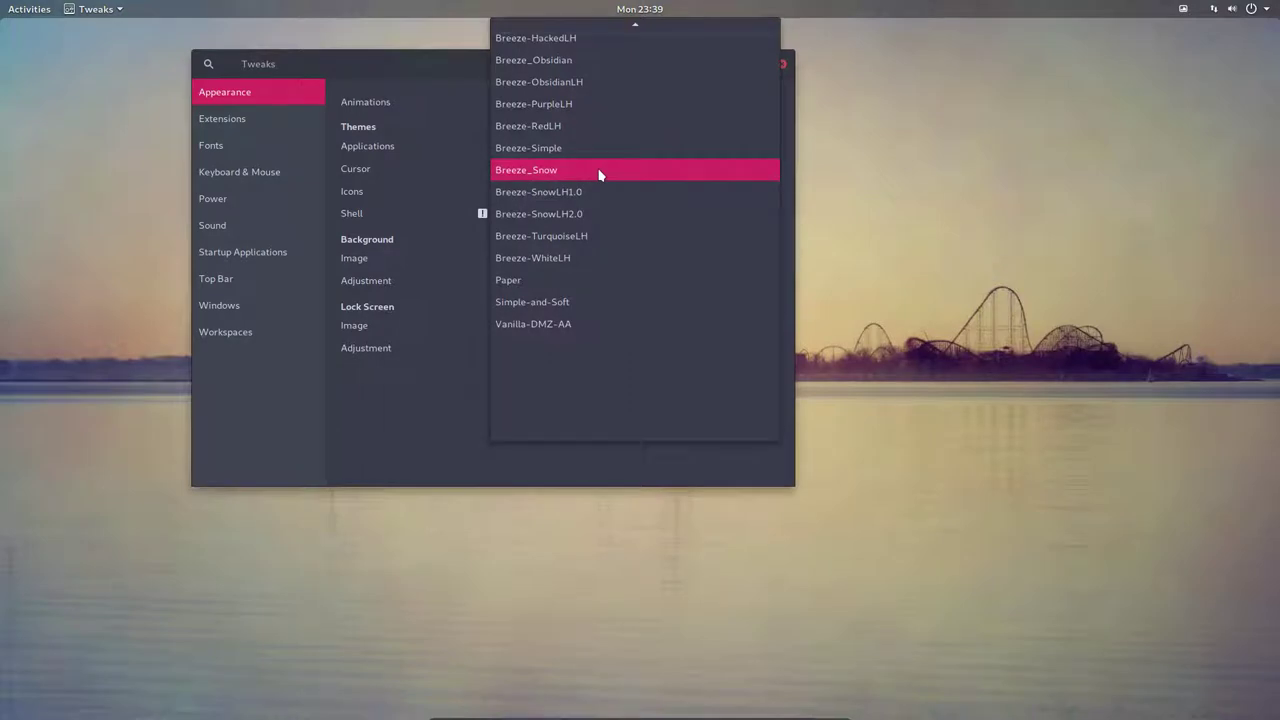
left_click(600, 172)
right_click(848, 198)
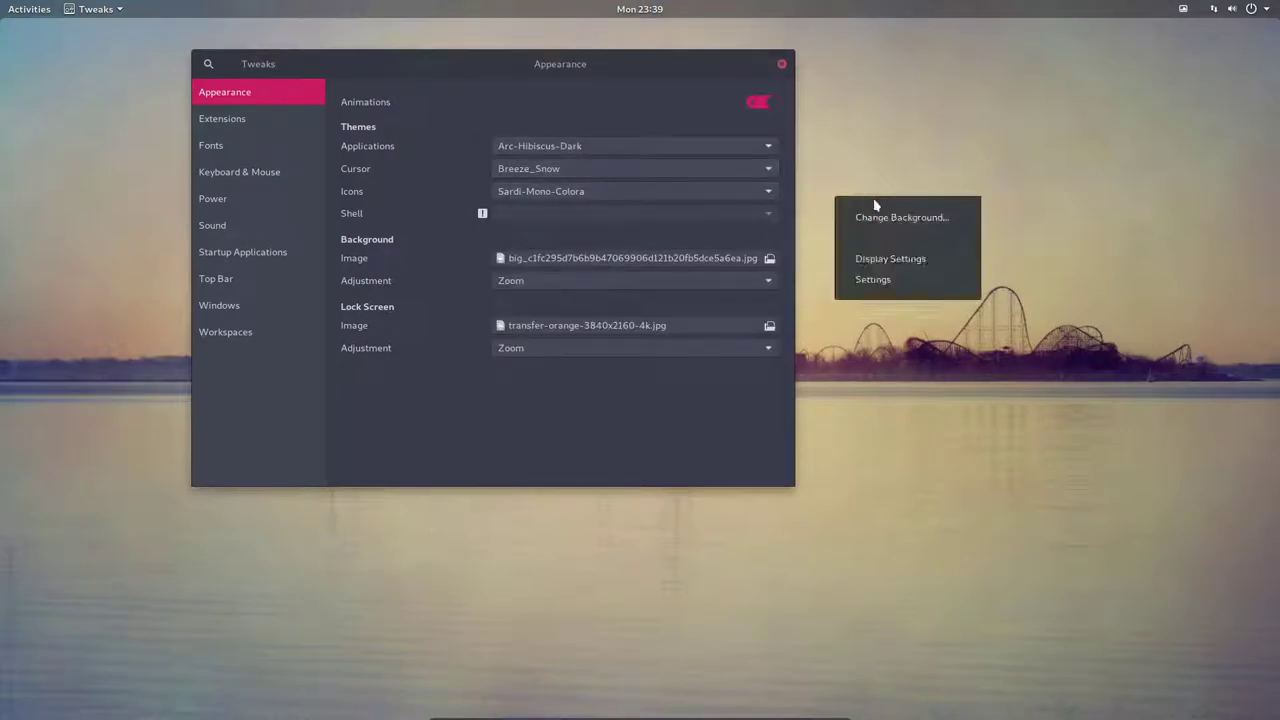
left_click(450, 82)
left_click(22, 8)
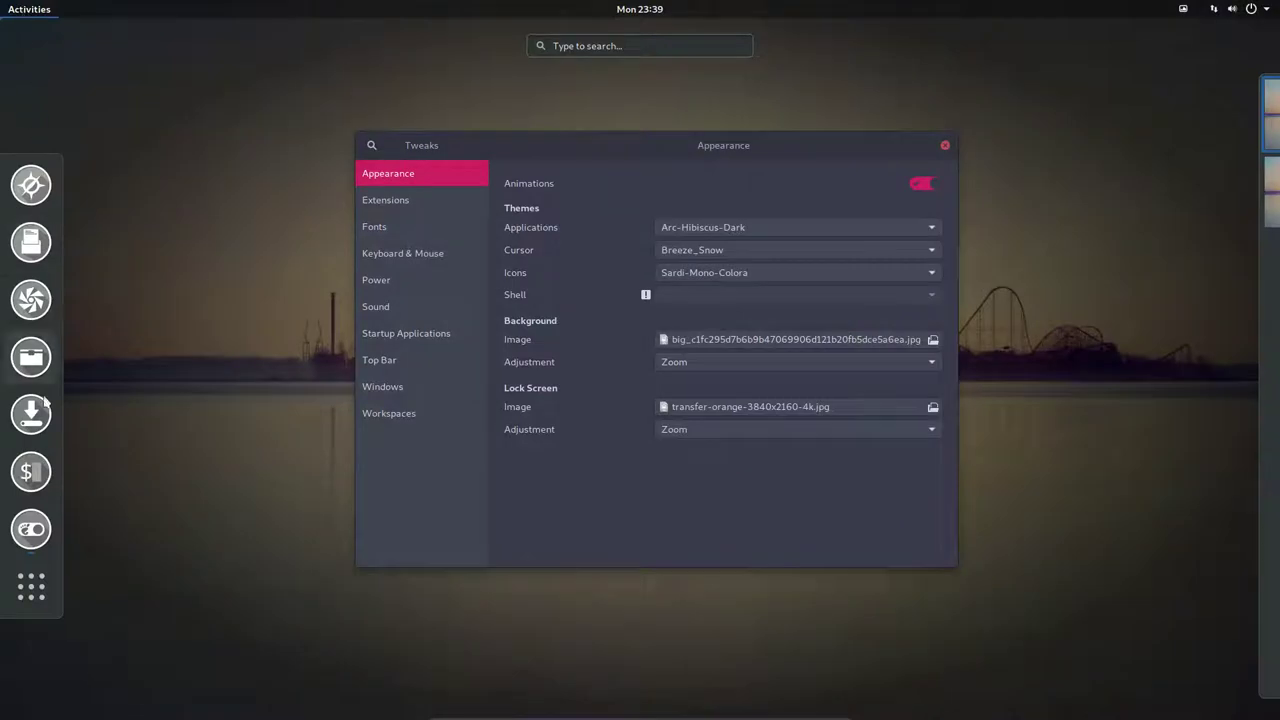
In Termite, search the AUR with 'trizen oxy-neon'.
left_click(30, 471)
type("triz")
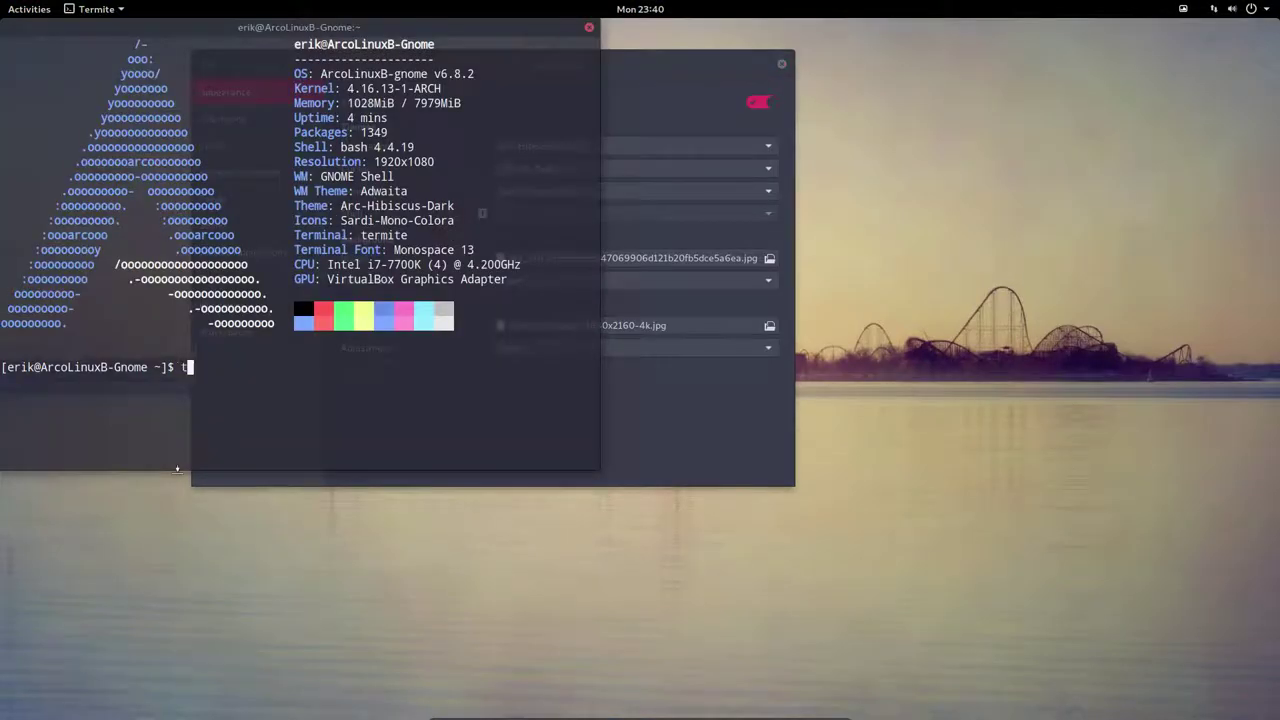
type("en oxy-neon")
key("BackSpace")
key("BackSpace")
type("on")
key("Return")
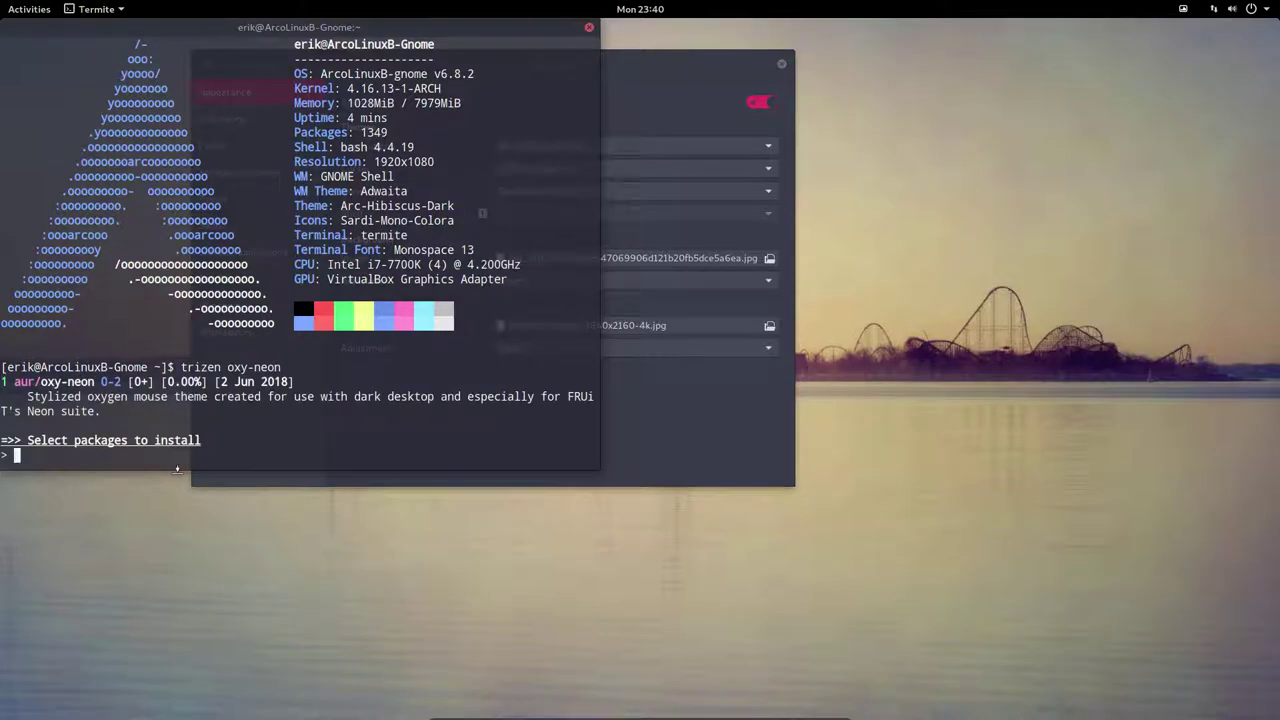
Install package 1, oxy-neon, without editing, using the sudo password, then open the update notification.
type("1")
key("Return")
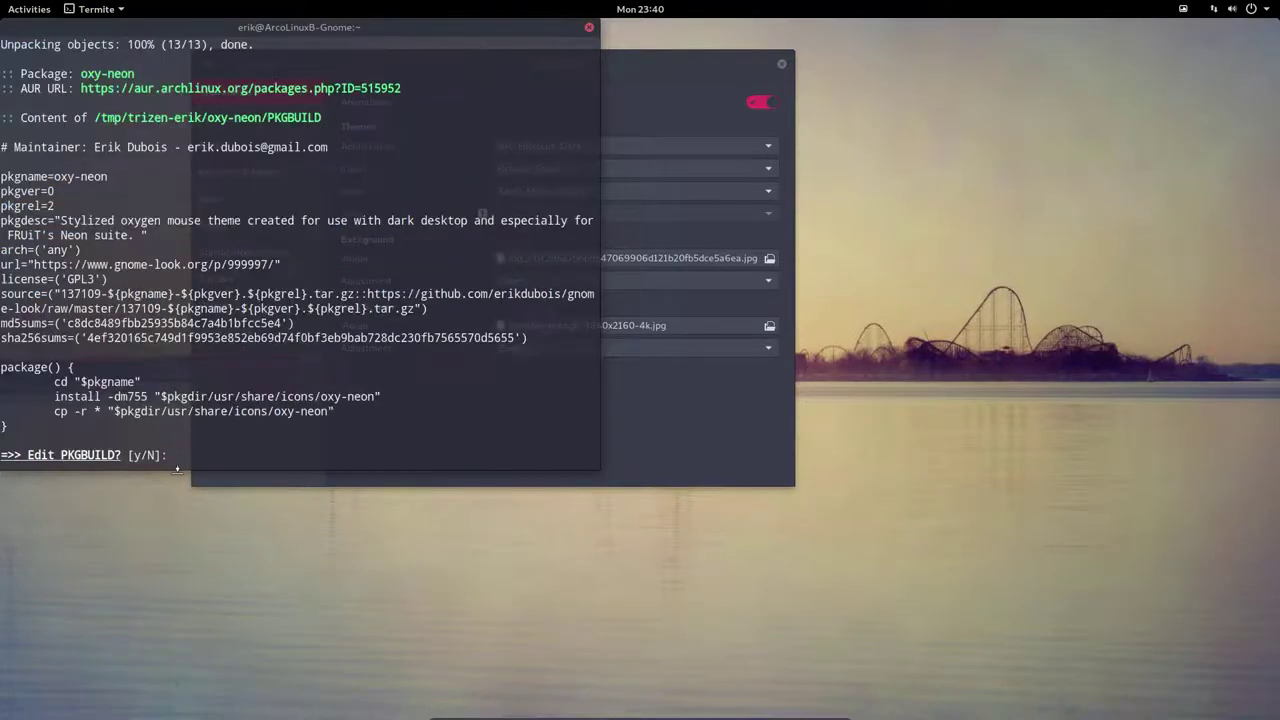
key("Return")
key("Return")
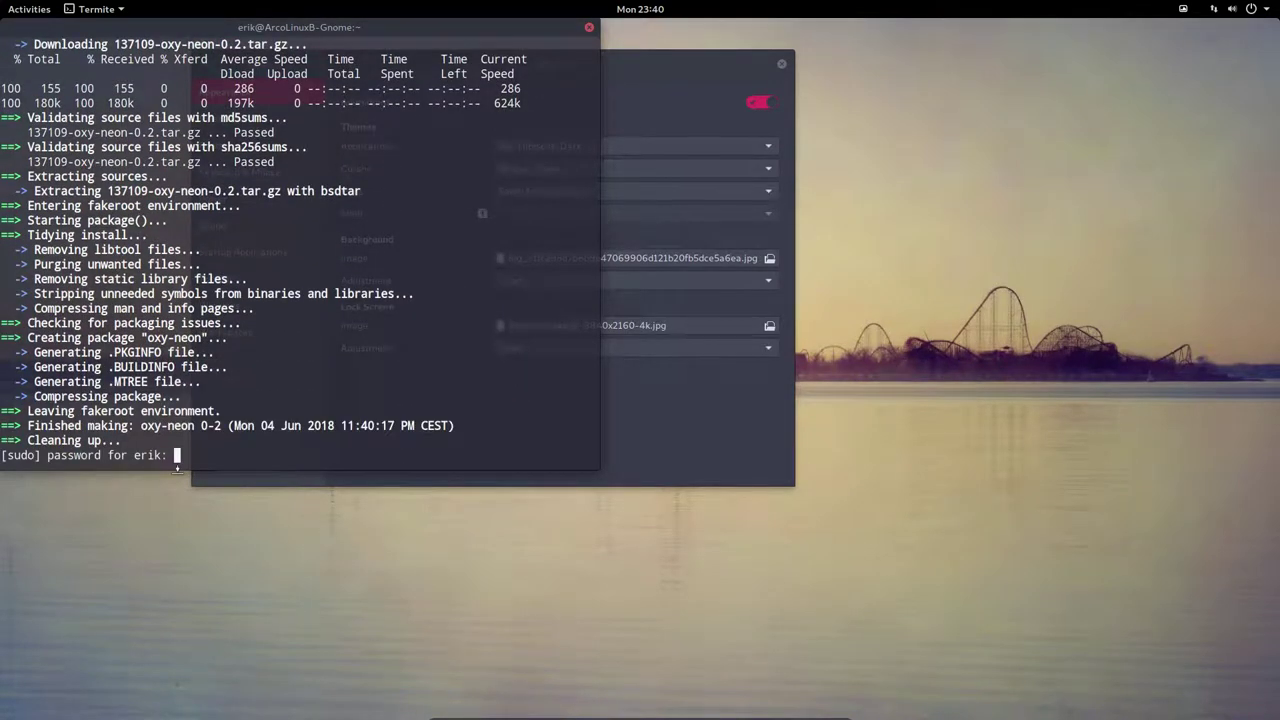
key("Return")
type("y")
key("Return")
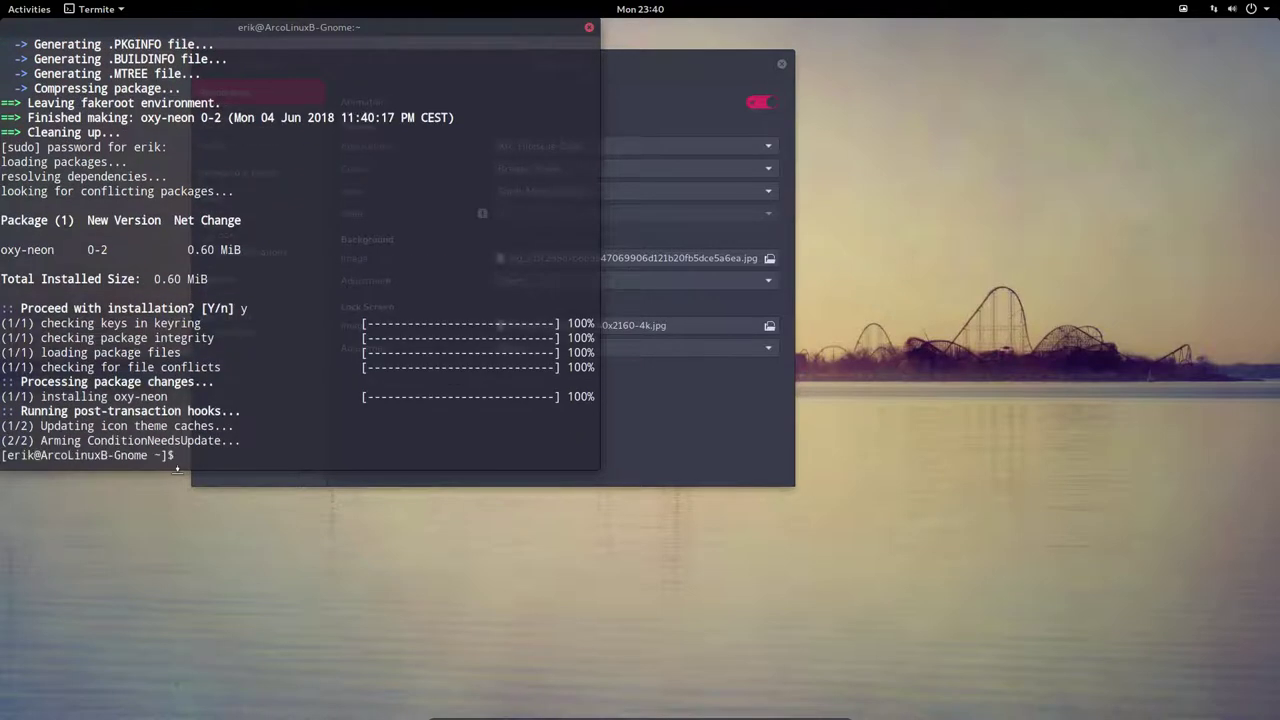
left_click(617, 37)
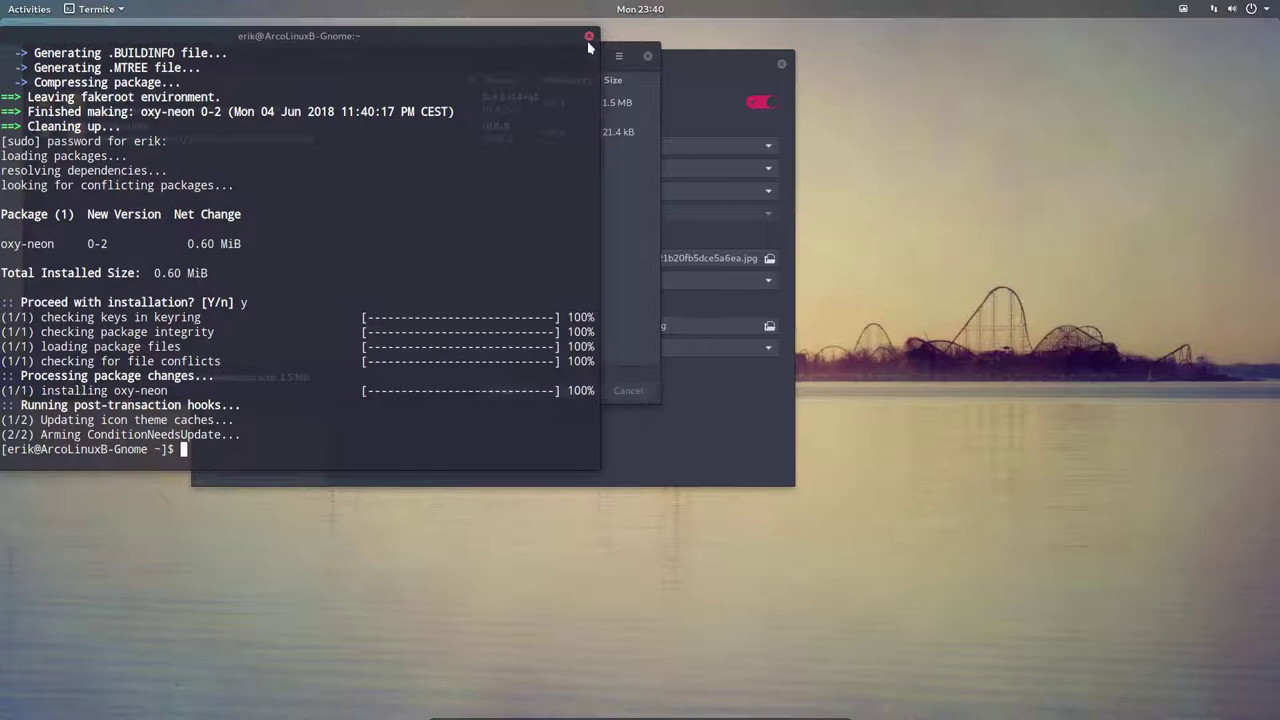
Close the terminal, authenticate and commit the gegl and pcmciautils updates, then minimize Software Update.
left_click(589, 36)
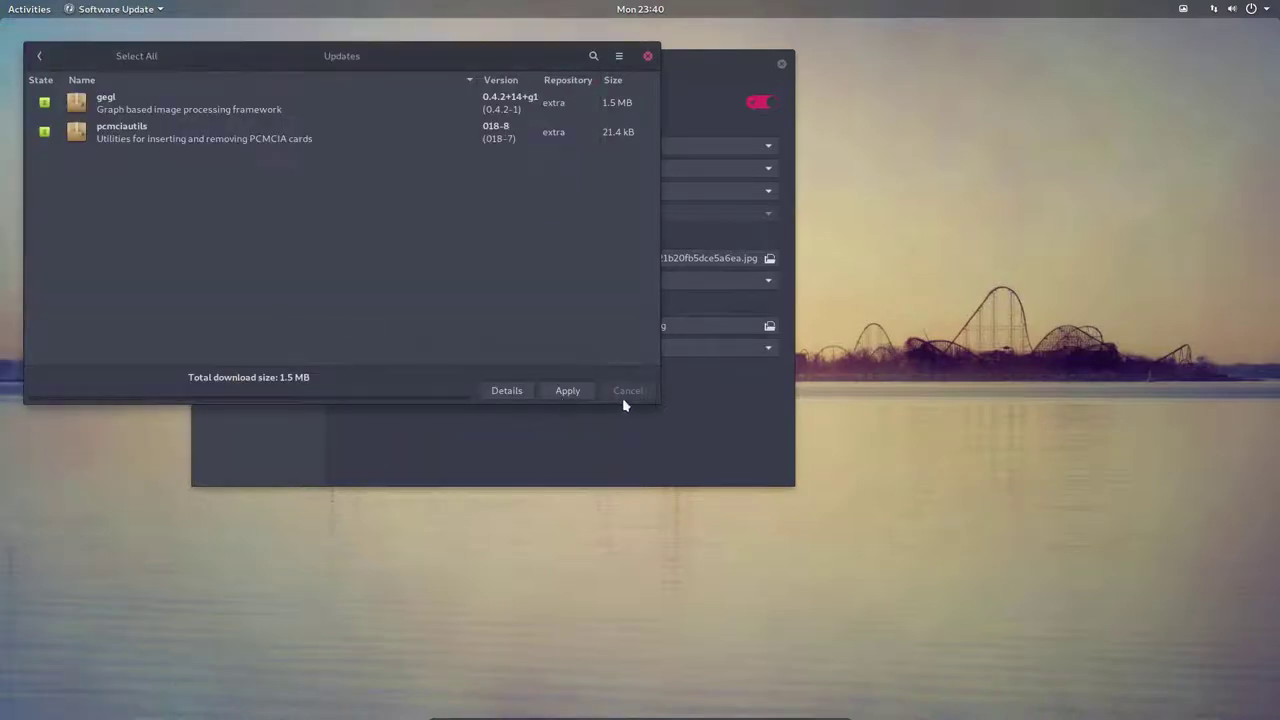
left_click(577, 391)
type("•")
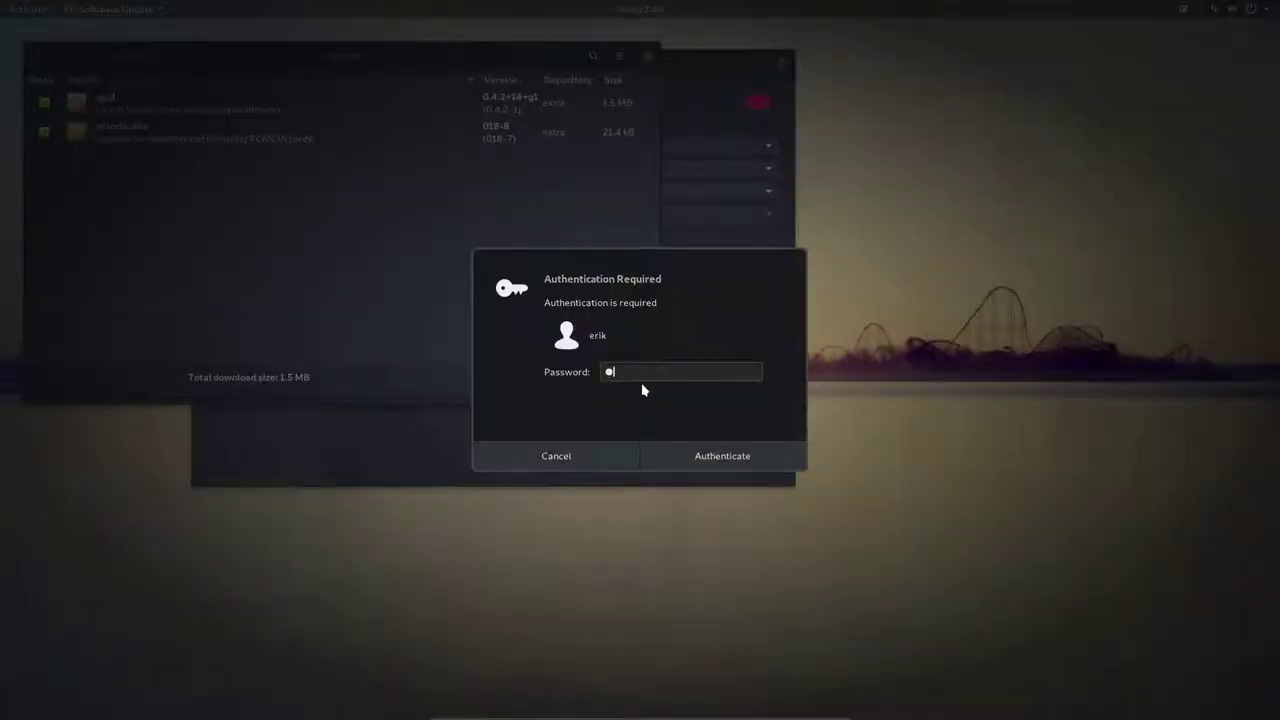
type("•••")
key("Return")
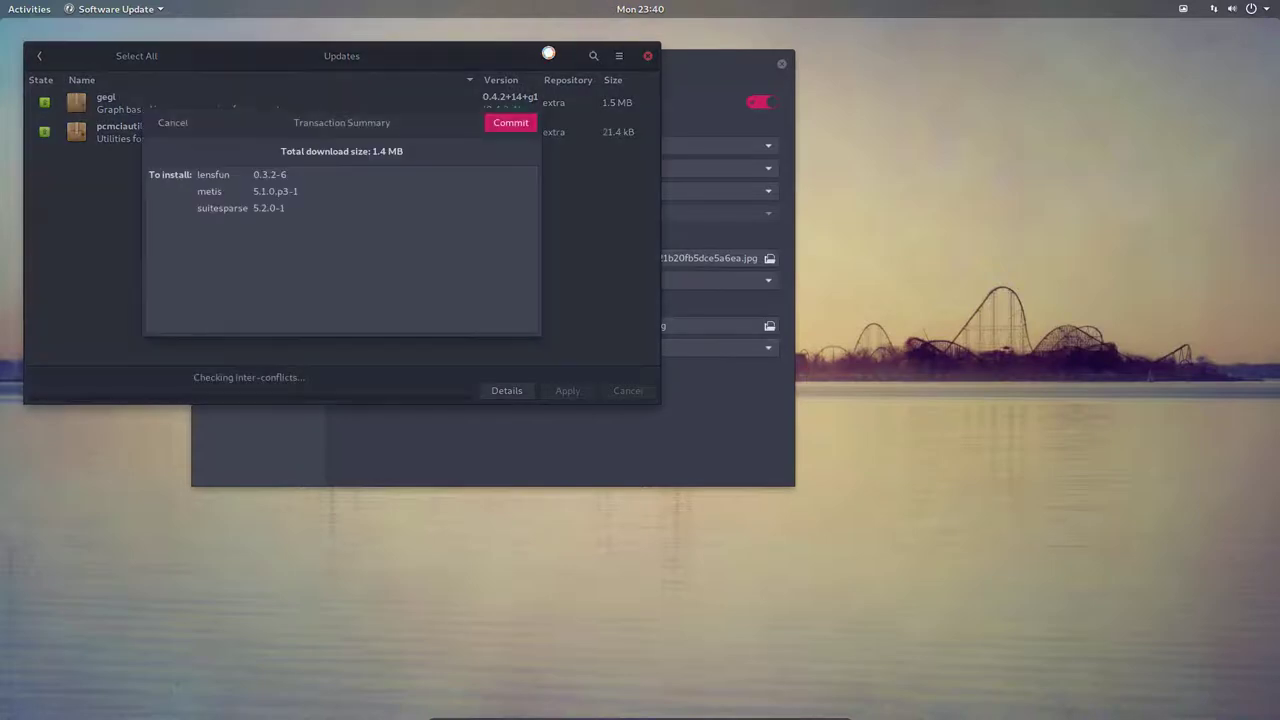
left_click(500, 124)
right_click(465, 58)
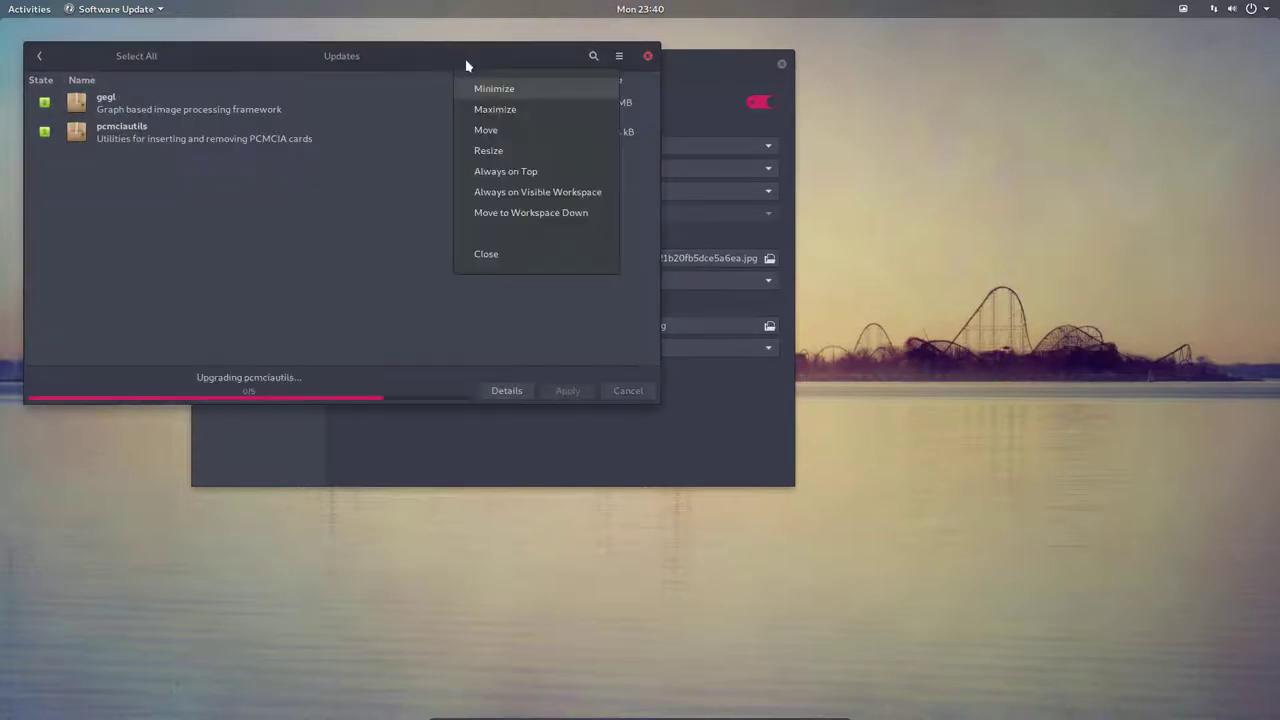
left_click(488, 89)
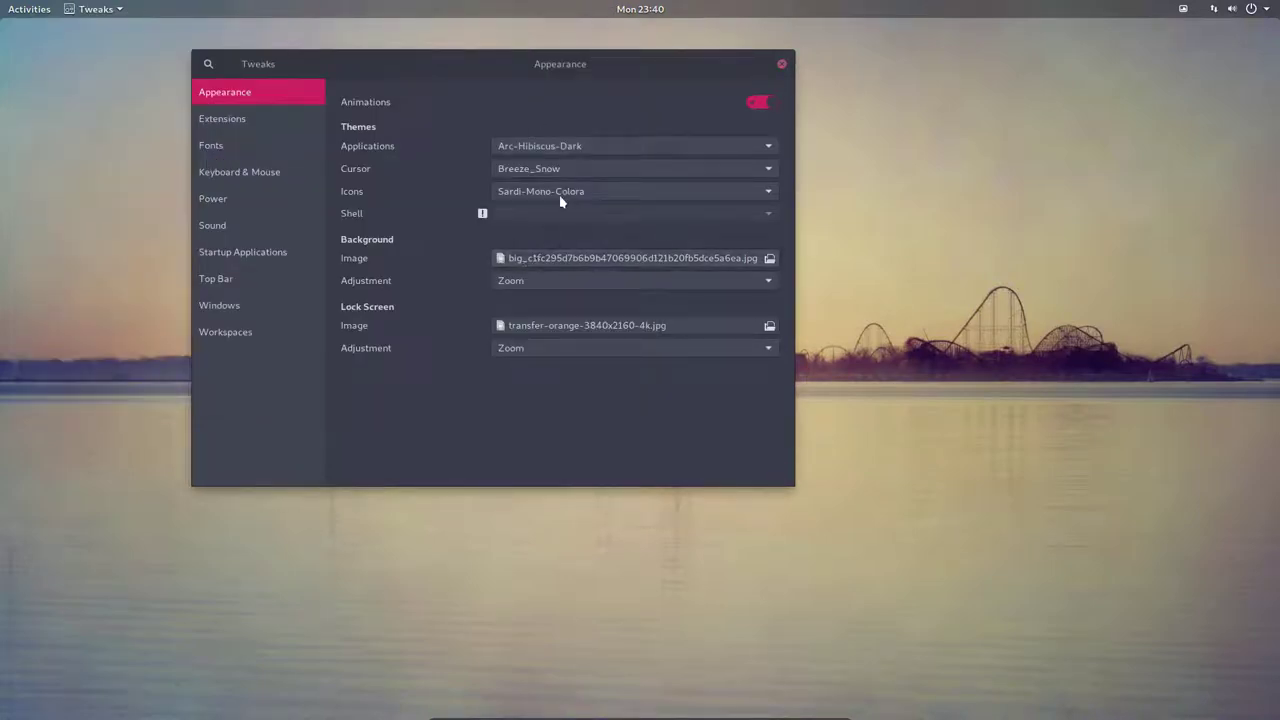
Dismiss the cursor theme list unchanged and close the Tweaks window.
left_click(569, 171)
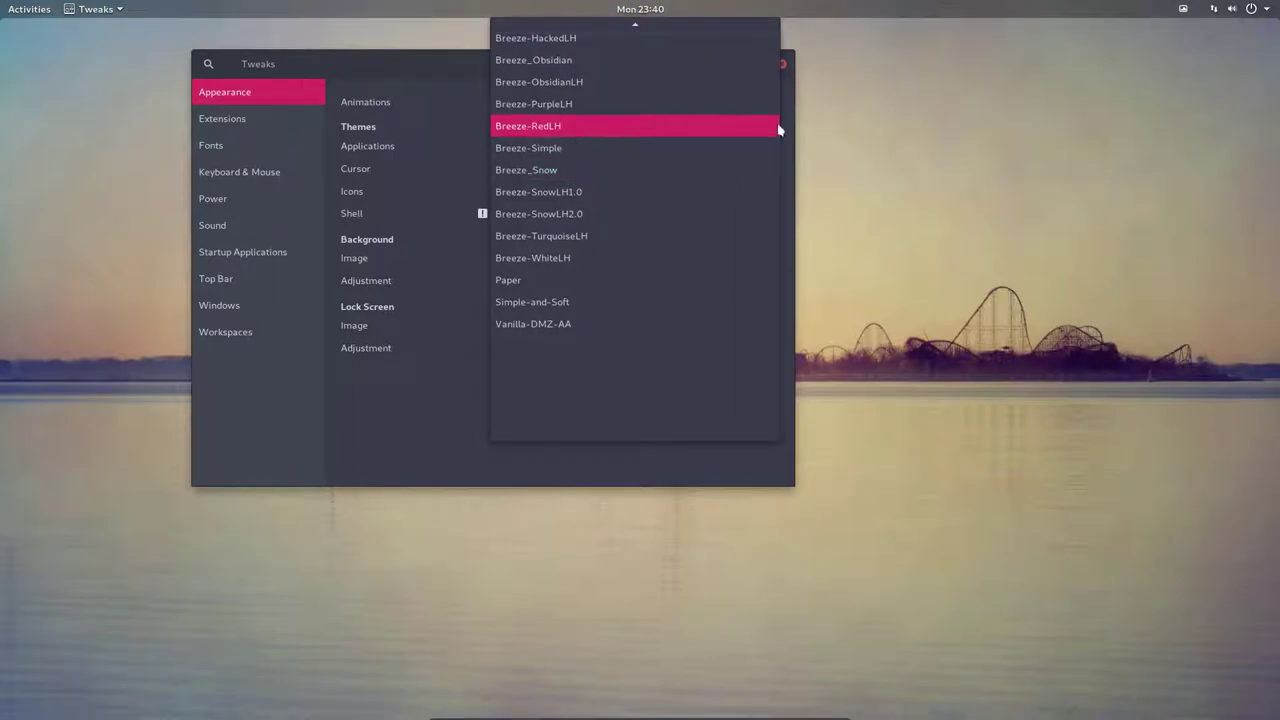
left_click(437, 97)
left_click(782, 64)
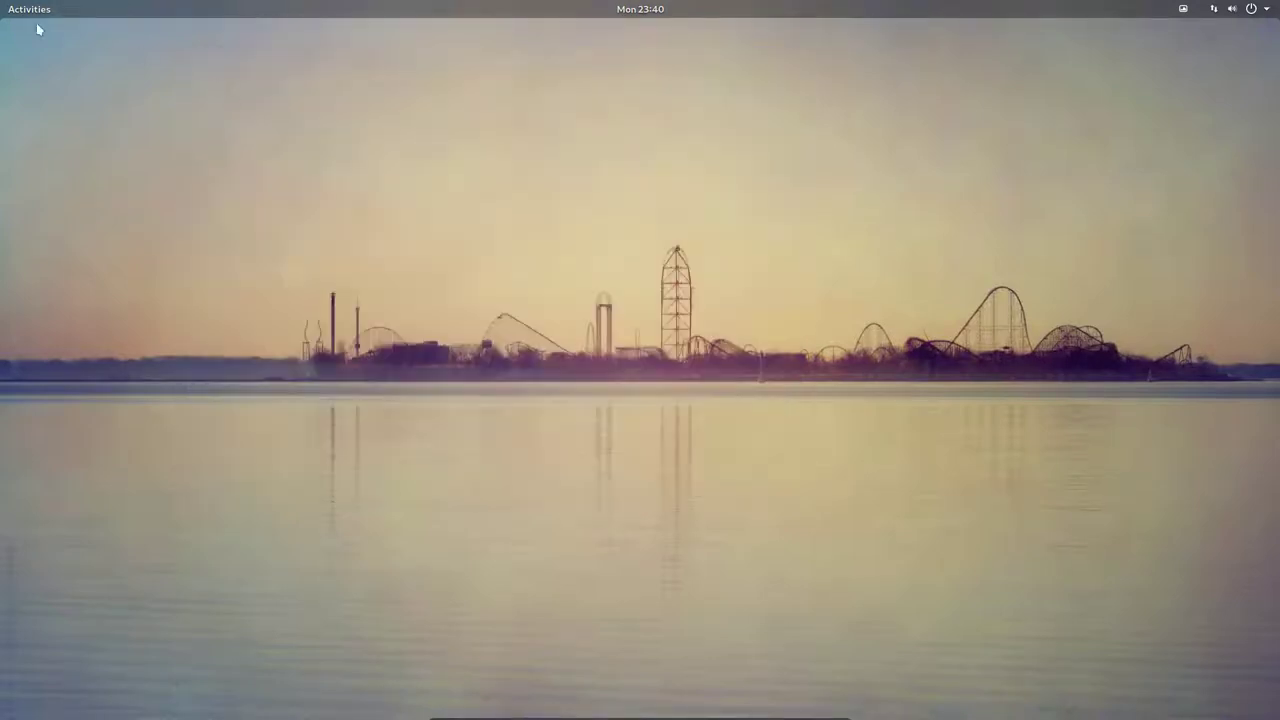
Relaunch Tweaks from Activities search, set the cursor theme to Oxy-neon, and close it.
mouse_move(3, 10)
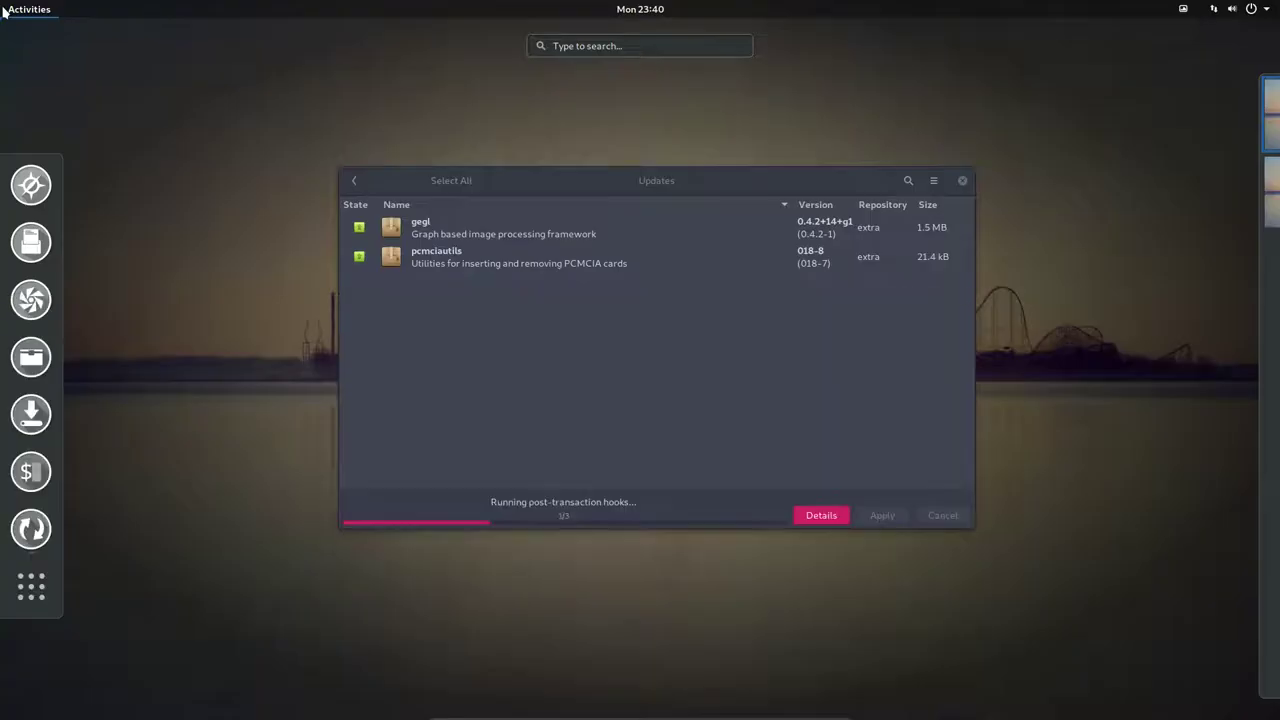
type("t")
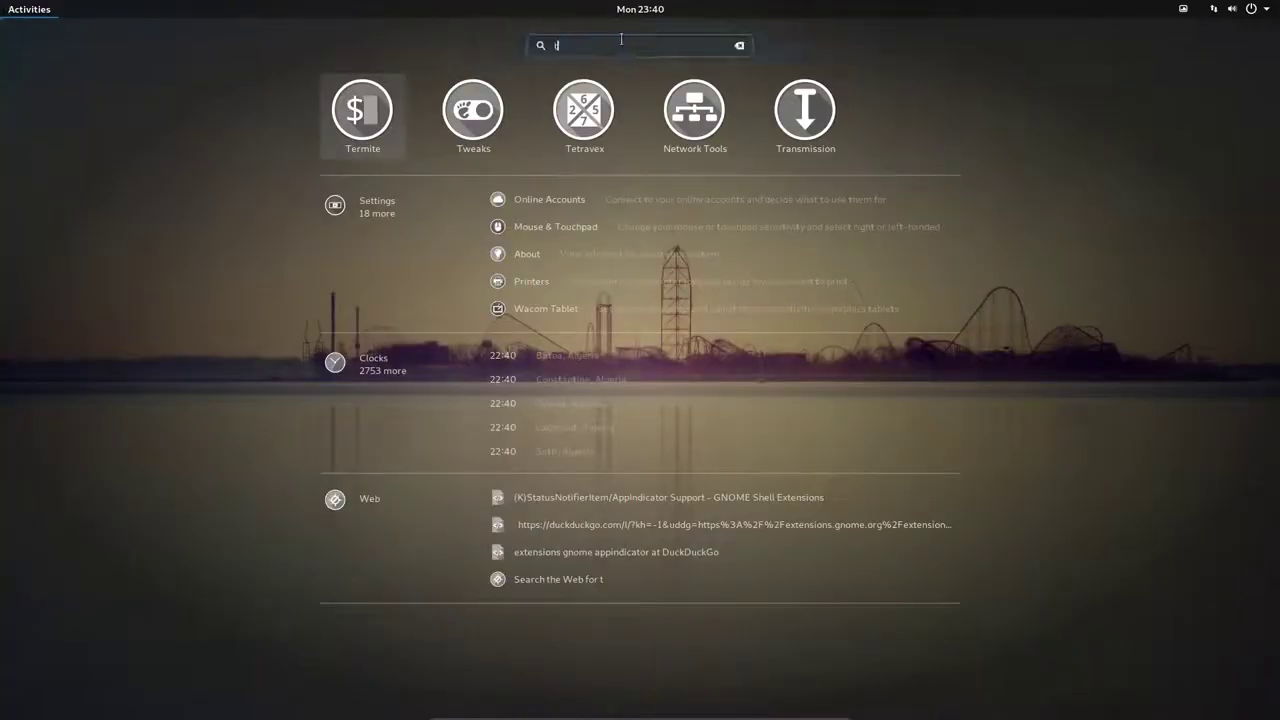
type("weak")
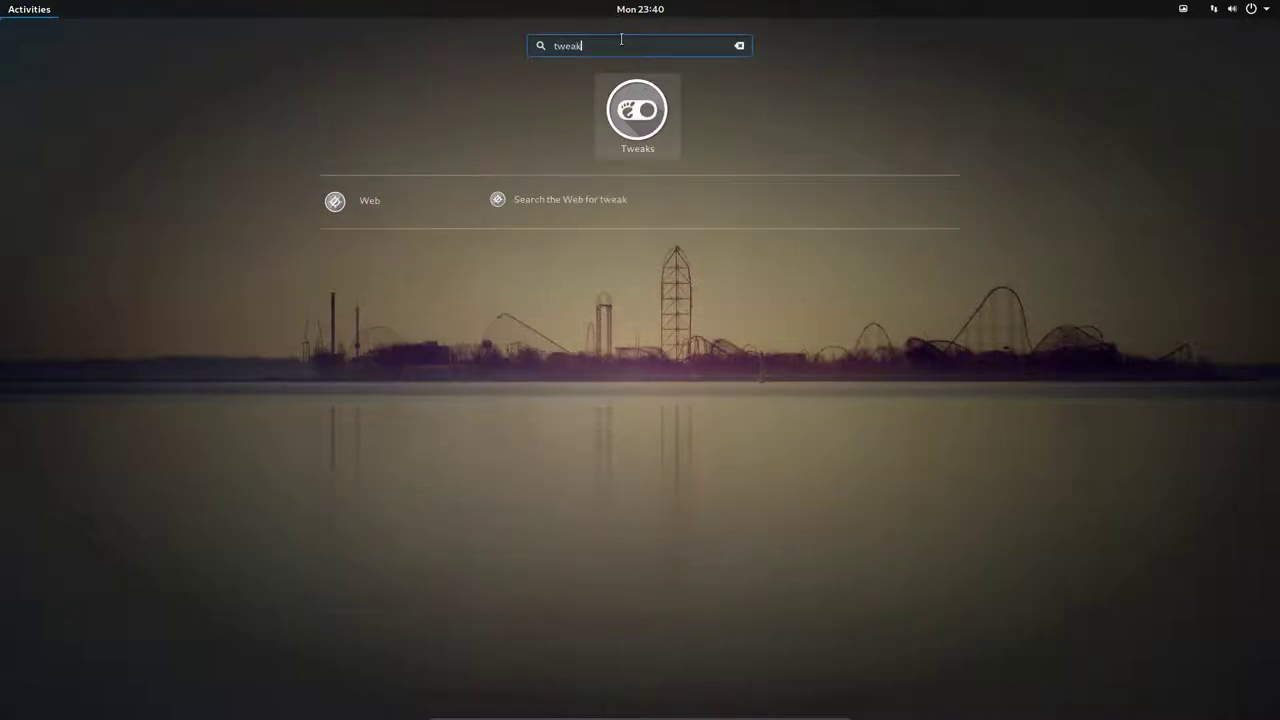
key("Return")
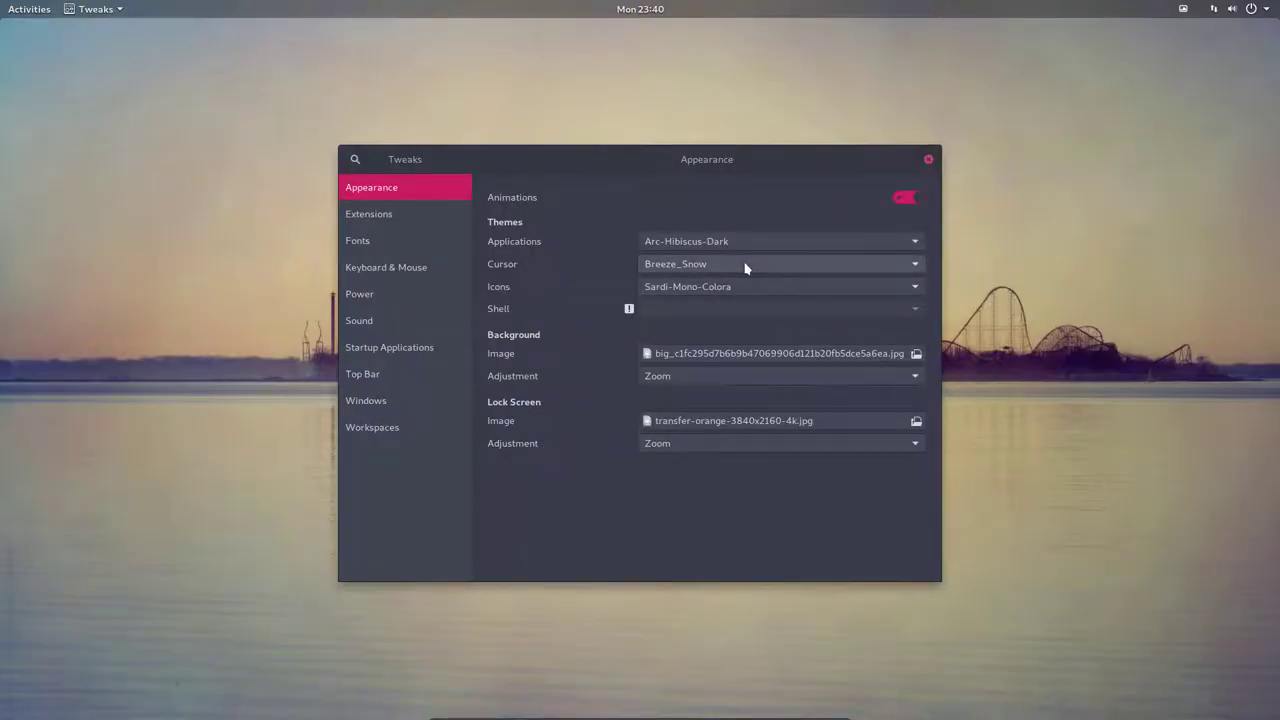
left_click(745, 268)
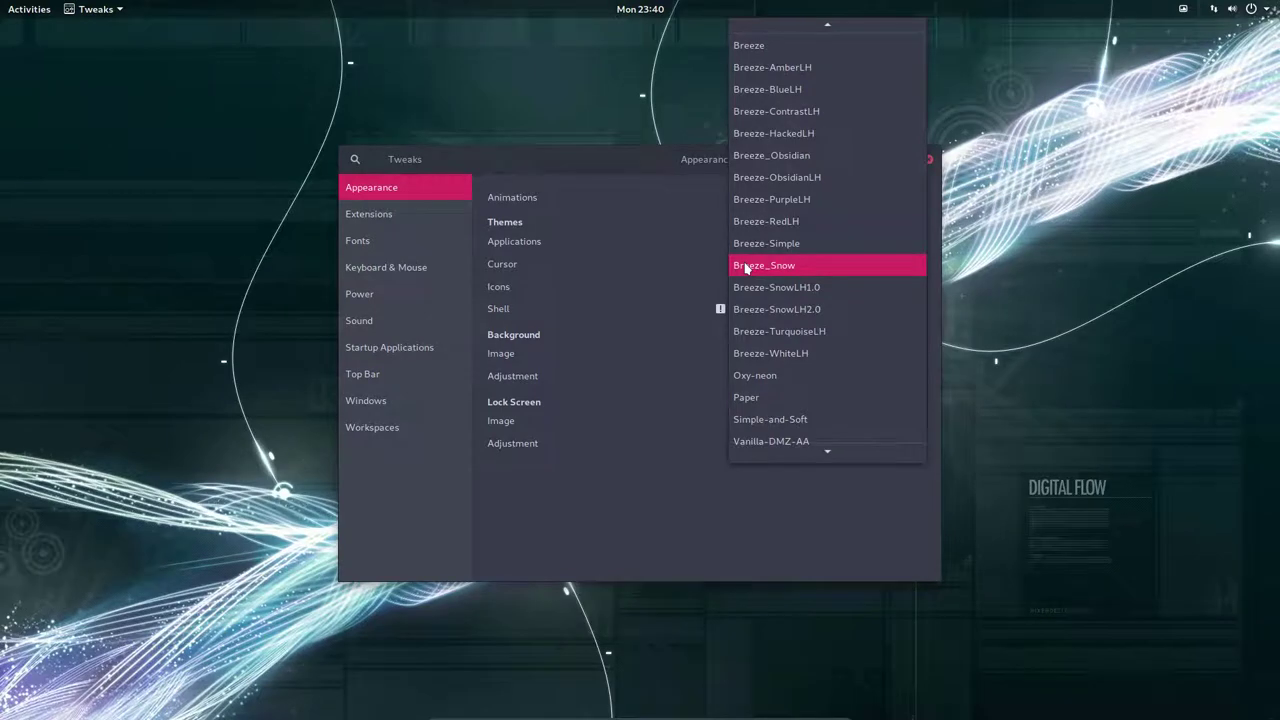
left_click(797, 384)
left_click(928, 160)
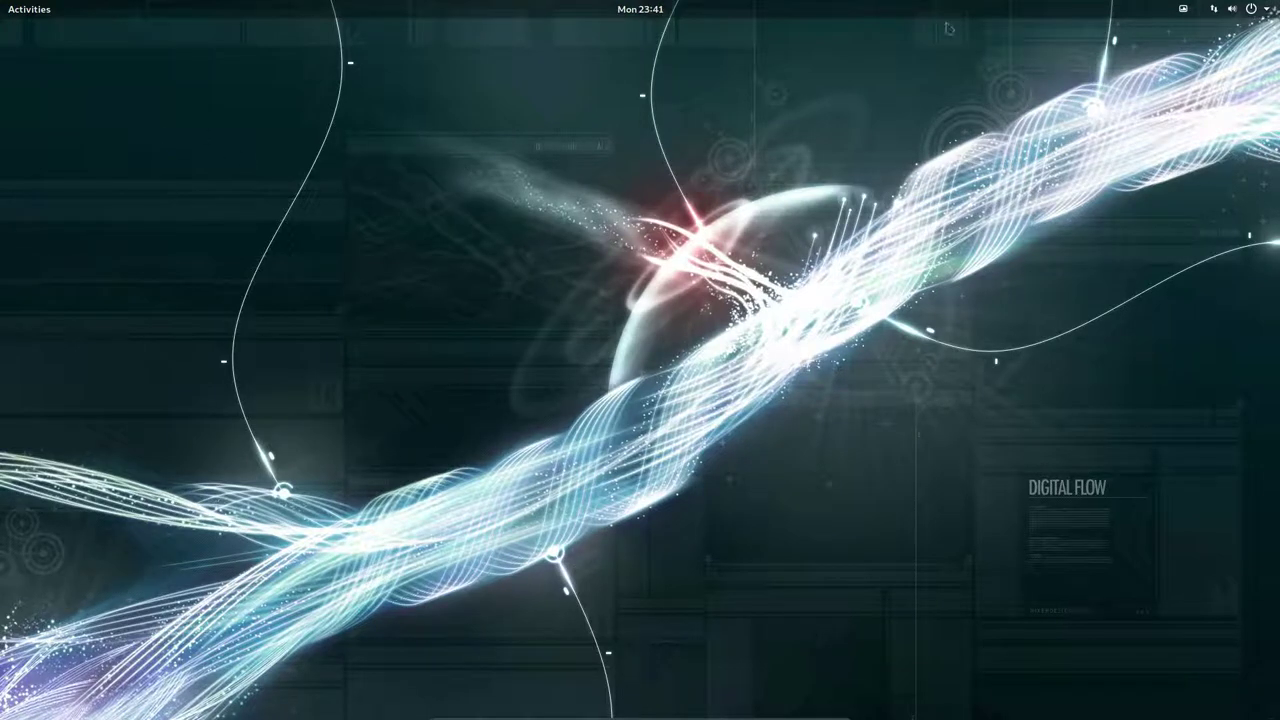
Show Variety's thumbnail strip and try the dark grey texture, pink bokeh and penguin wallpapers.
left_click(1184, 12)
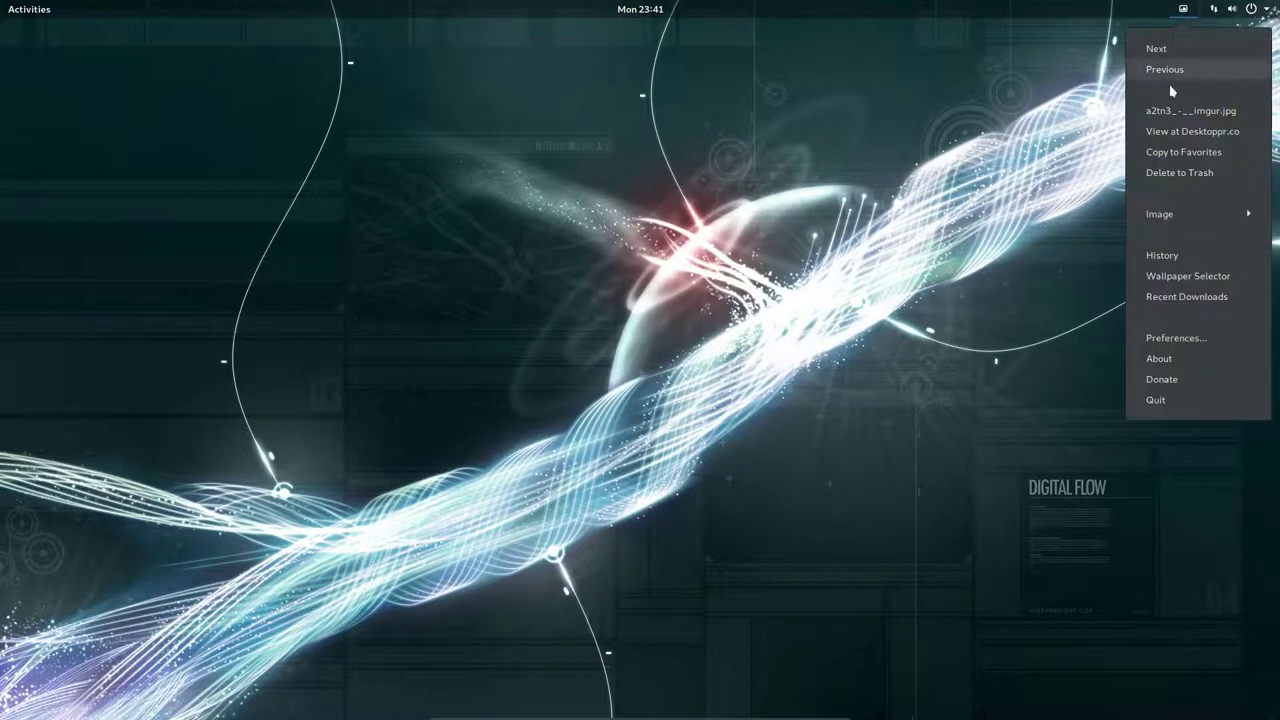
left_click(1163, 298)
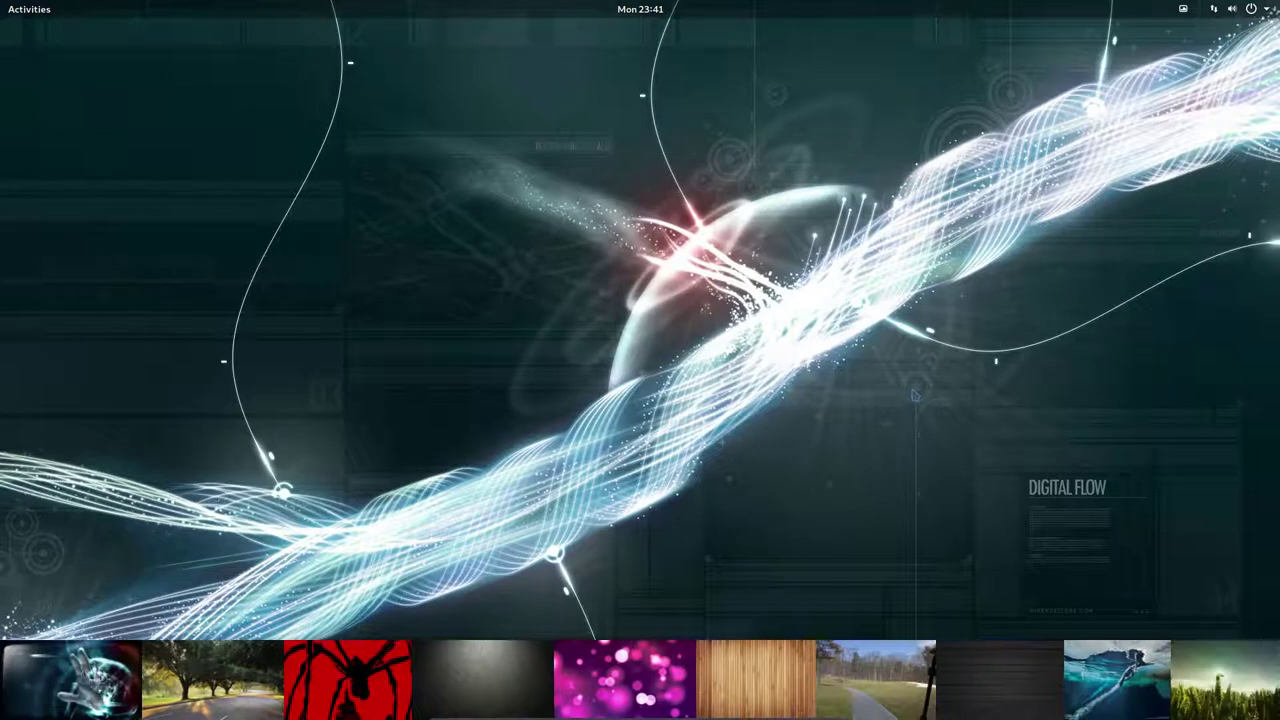
mouse_move(505, 712)
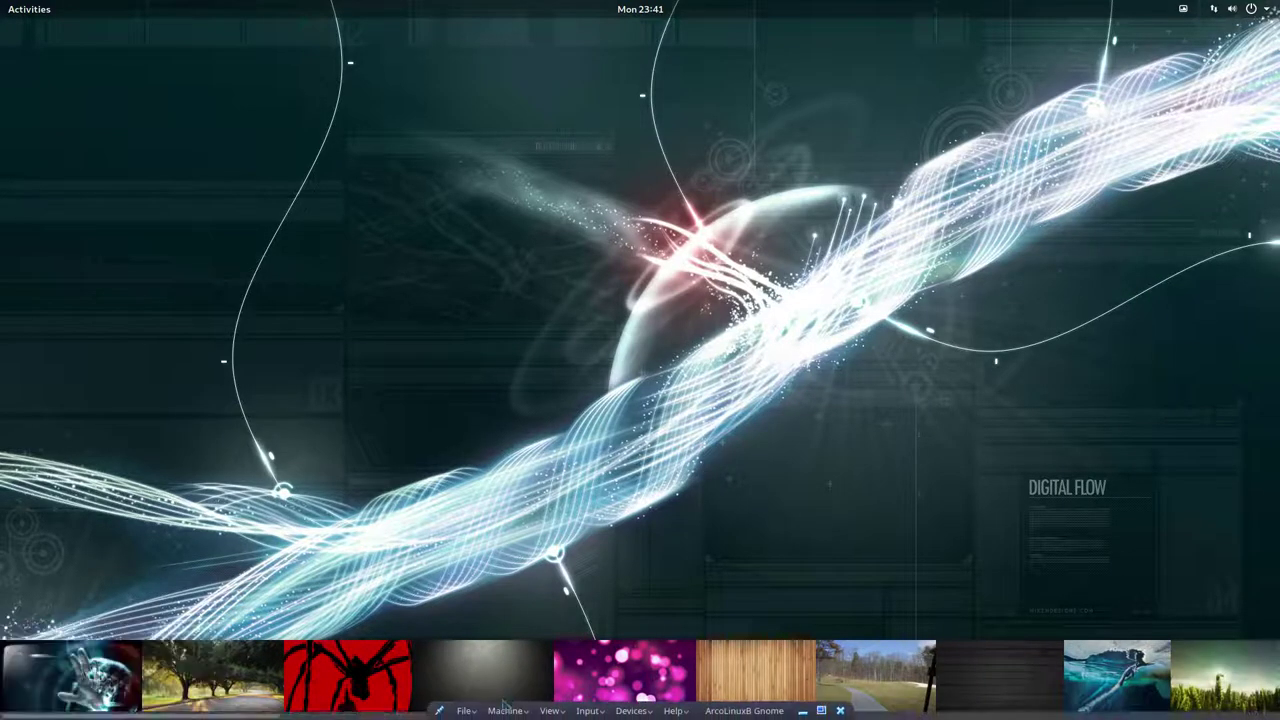
left_click(505, 672)
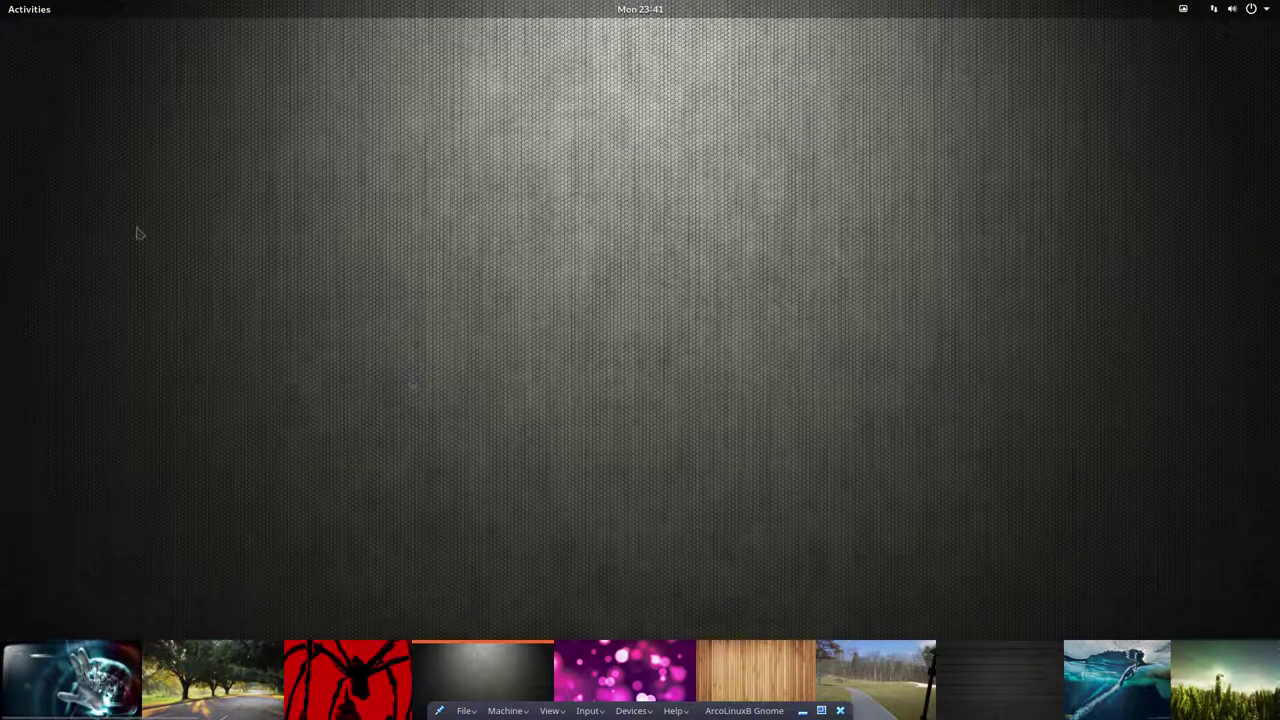
left_click(592, 655)
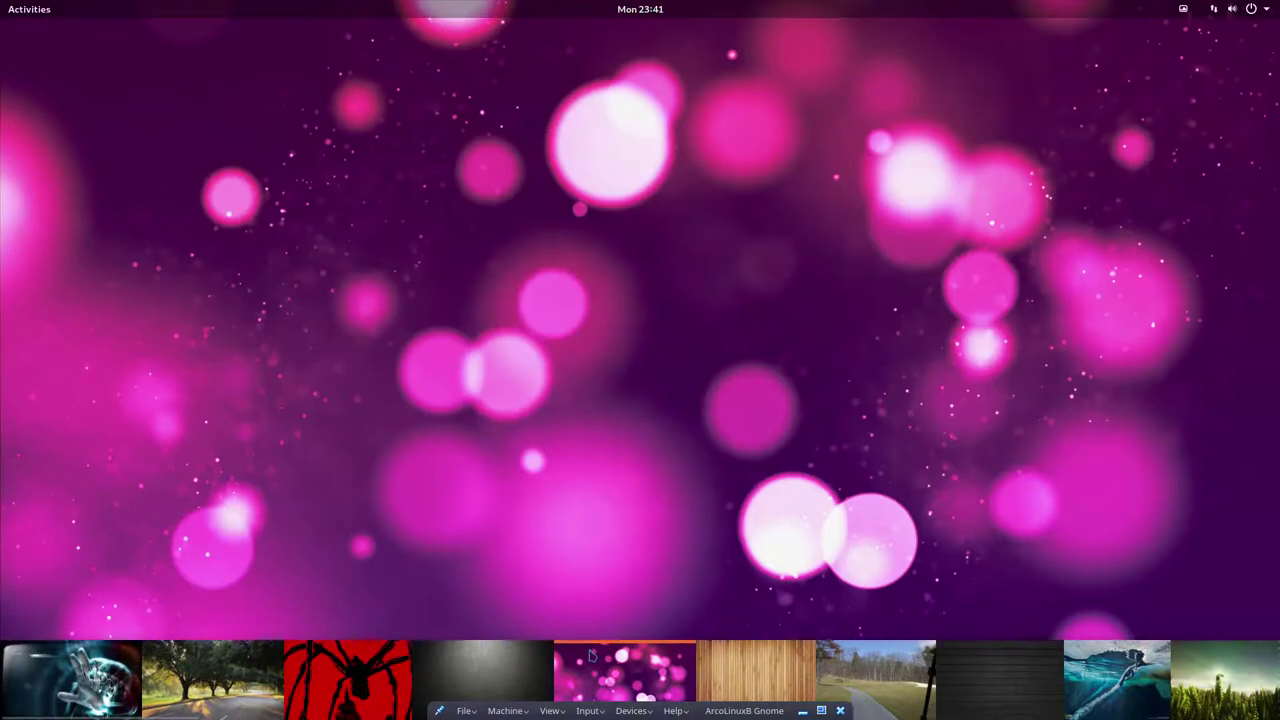
scroll(1020, 677, "down", 2)
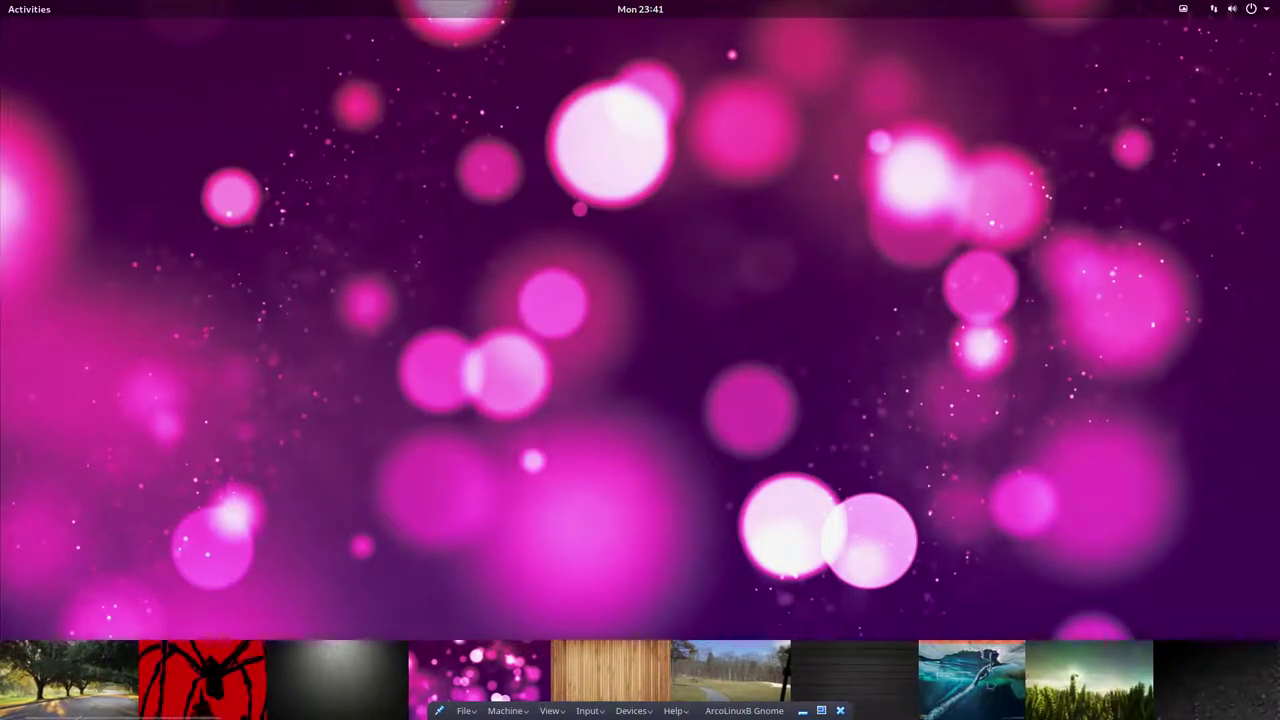
left_click(988, 684)
Try the sunset wallpaper, settle on the dark woven pattern, and close the thumbnail strip.
scroll(1157, 664, "down", 6)
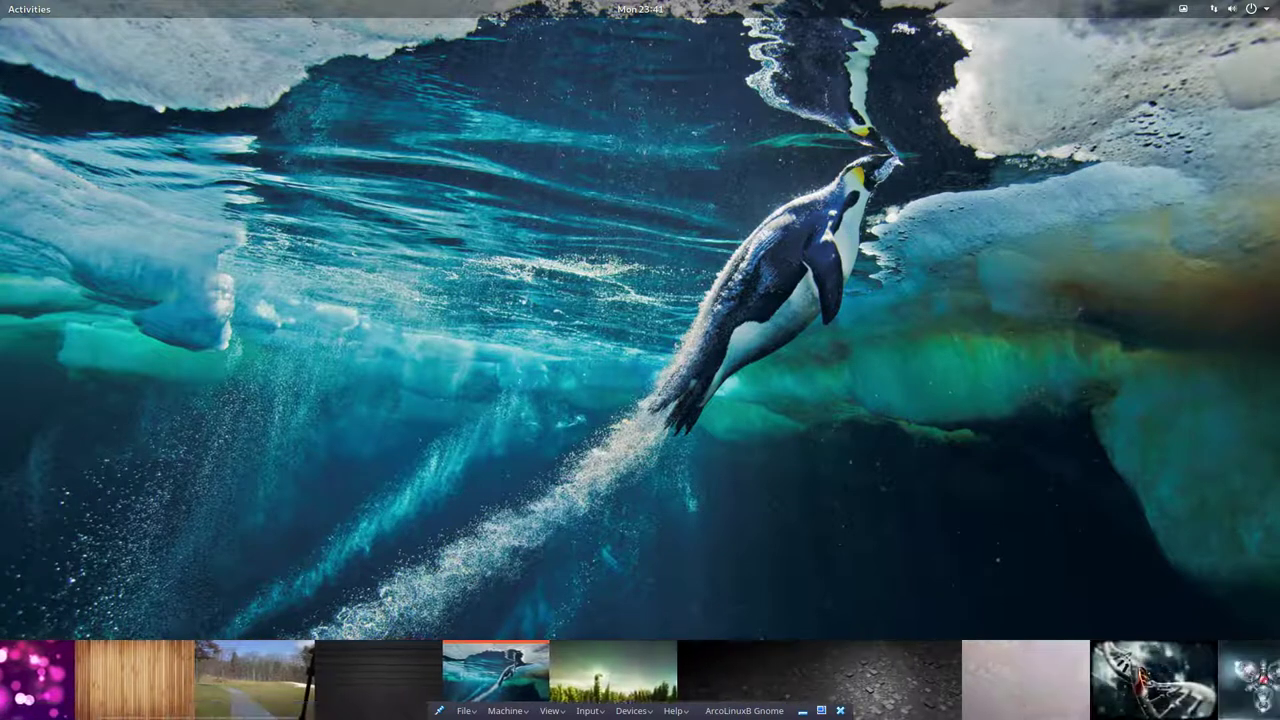
scroll(838, 652, "down", 12)
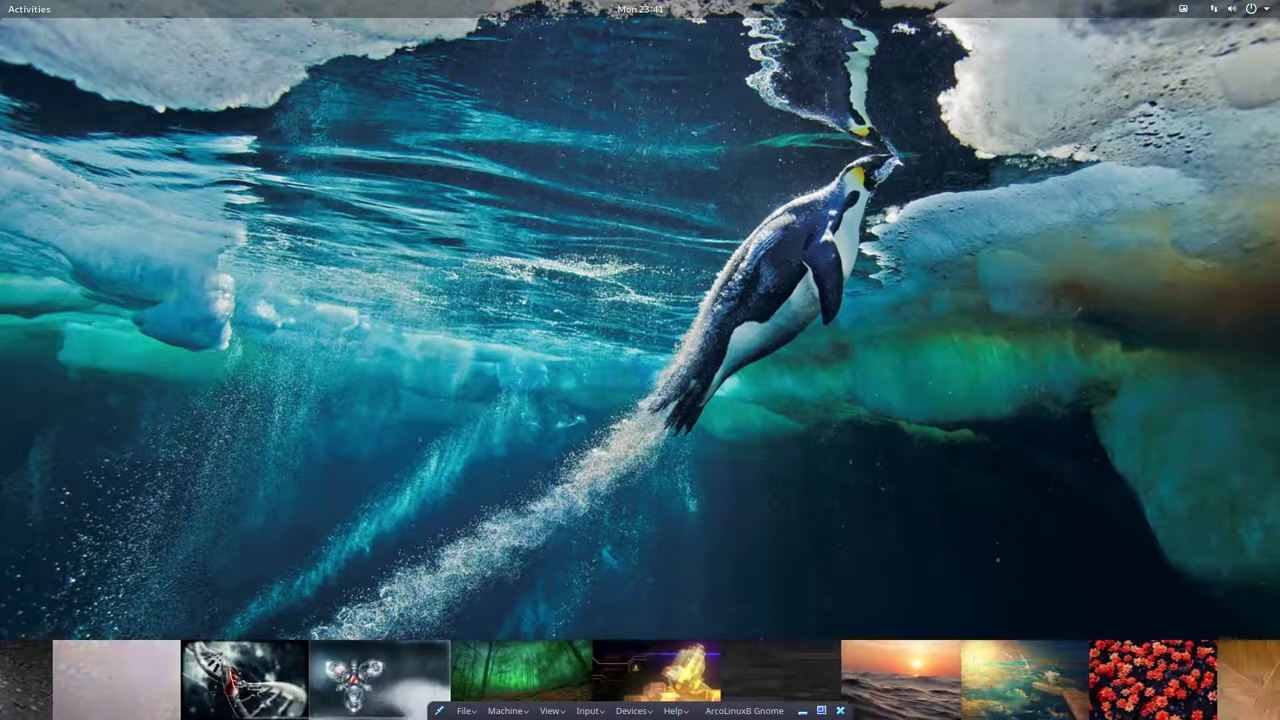
left_click(847, 690)
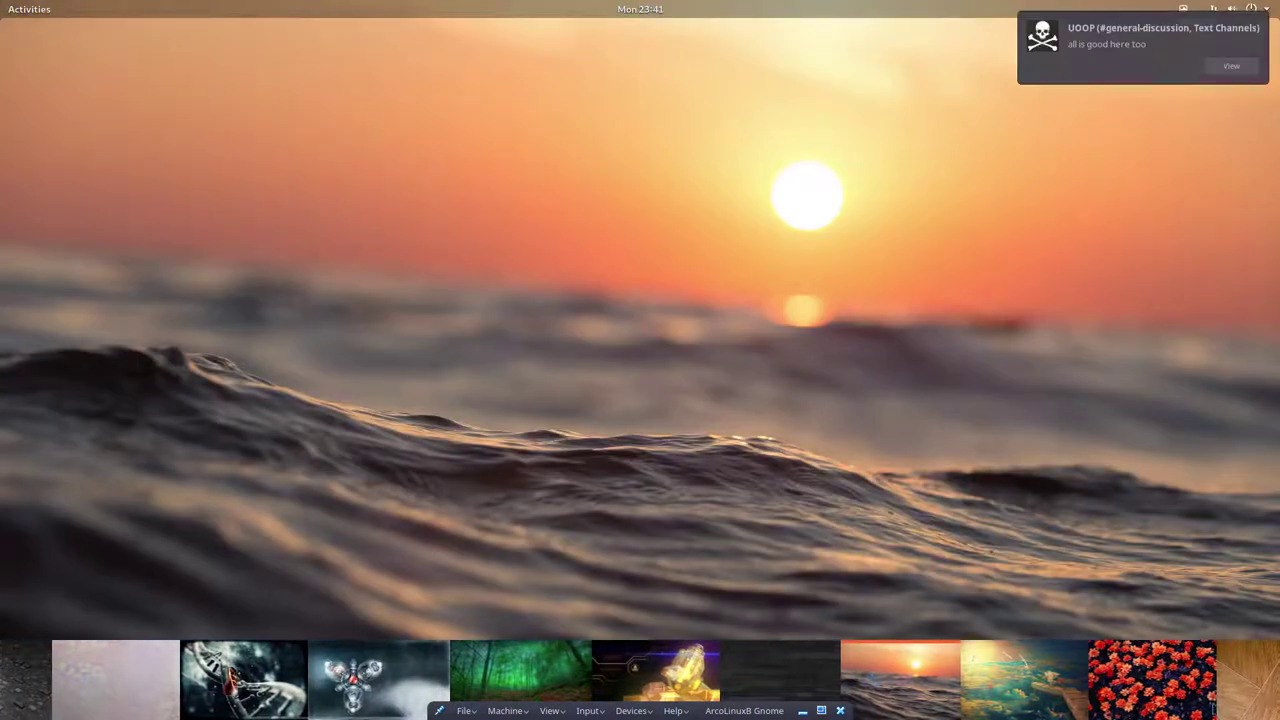
scroll(847, 680, "down", 4)
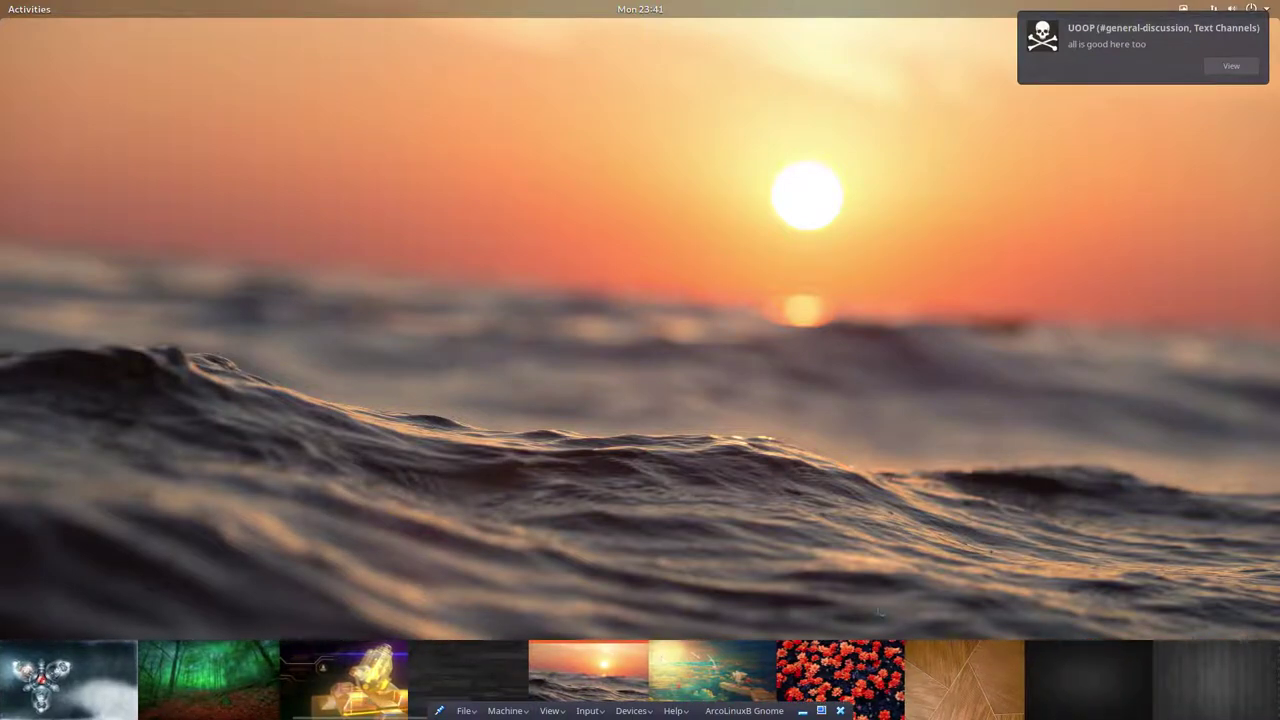
left_click(1068, 688)
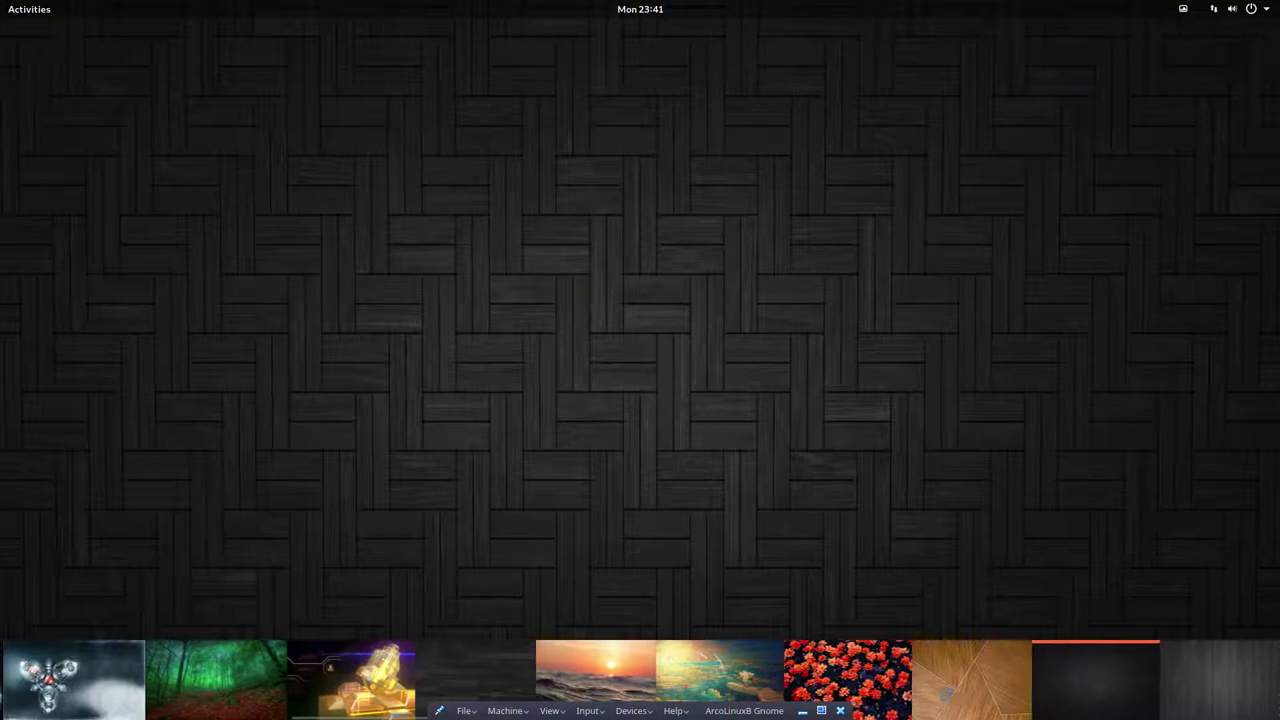
right_click(940, 690)
left_click(935, 678)
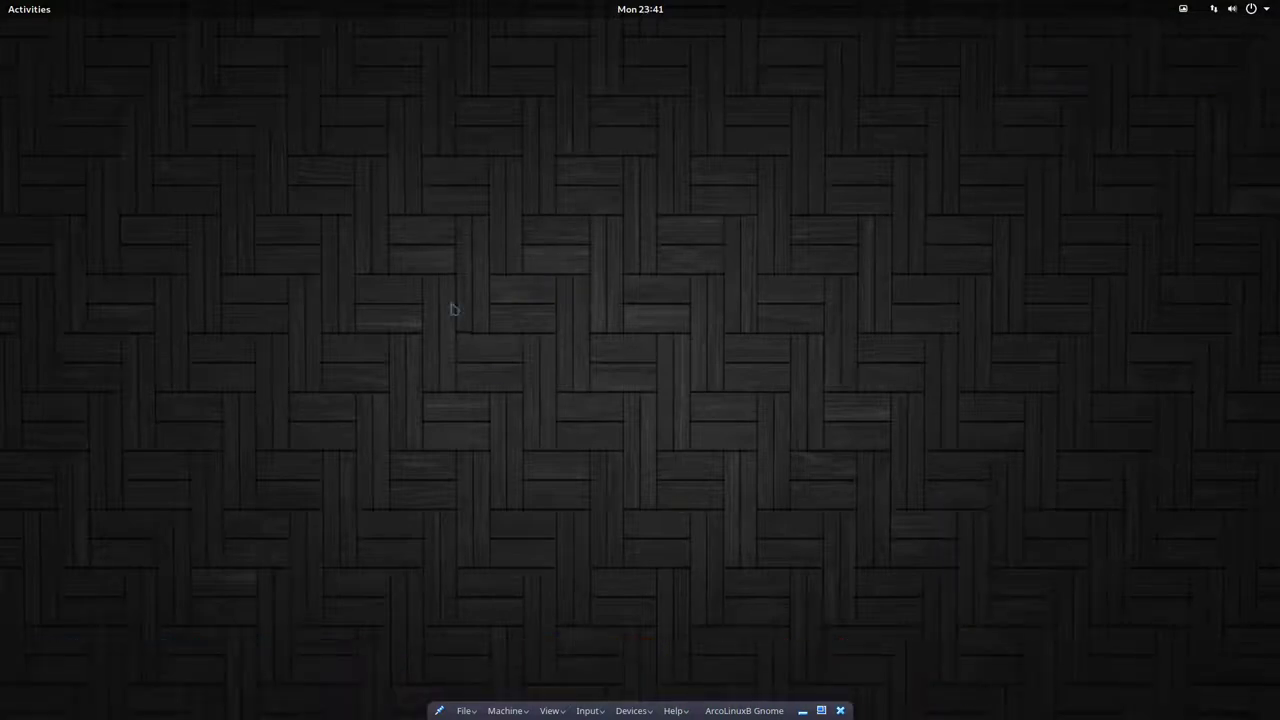
Bring the Pamac Updates window forward, go back to packages, and switch to the Repositories view.
left_click(22, 15)
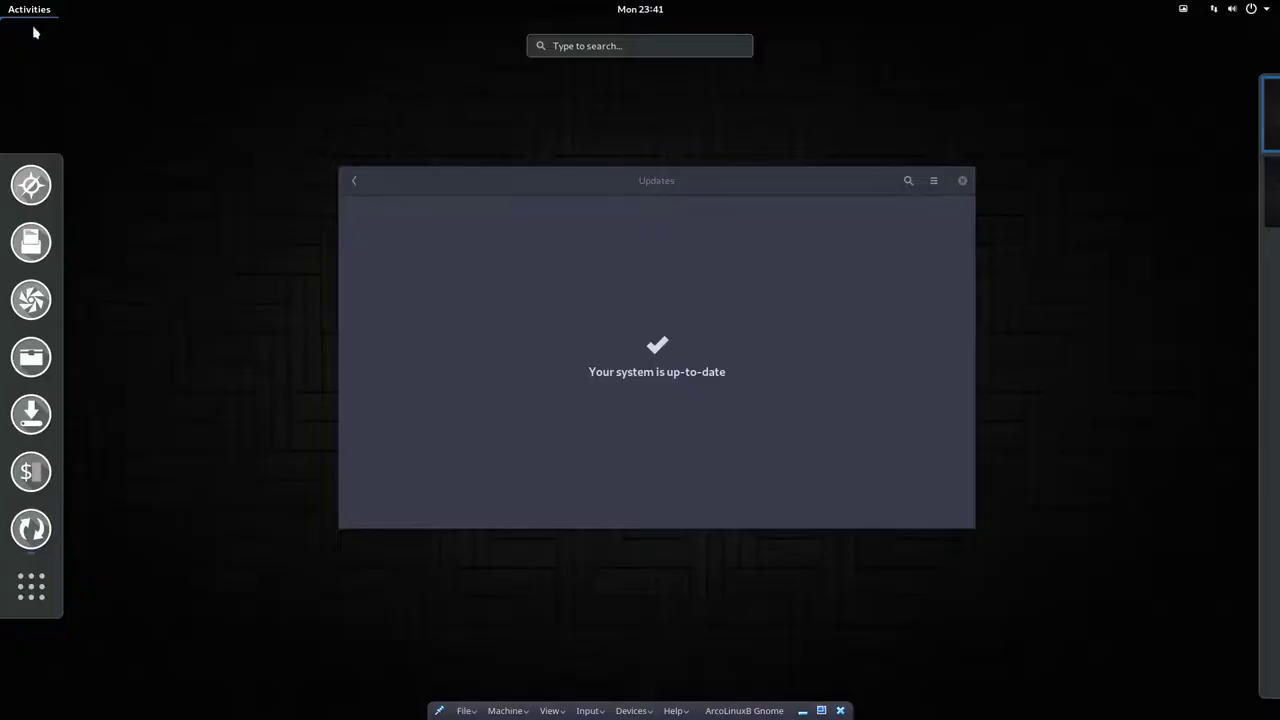
left_click(943, 420)
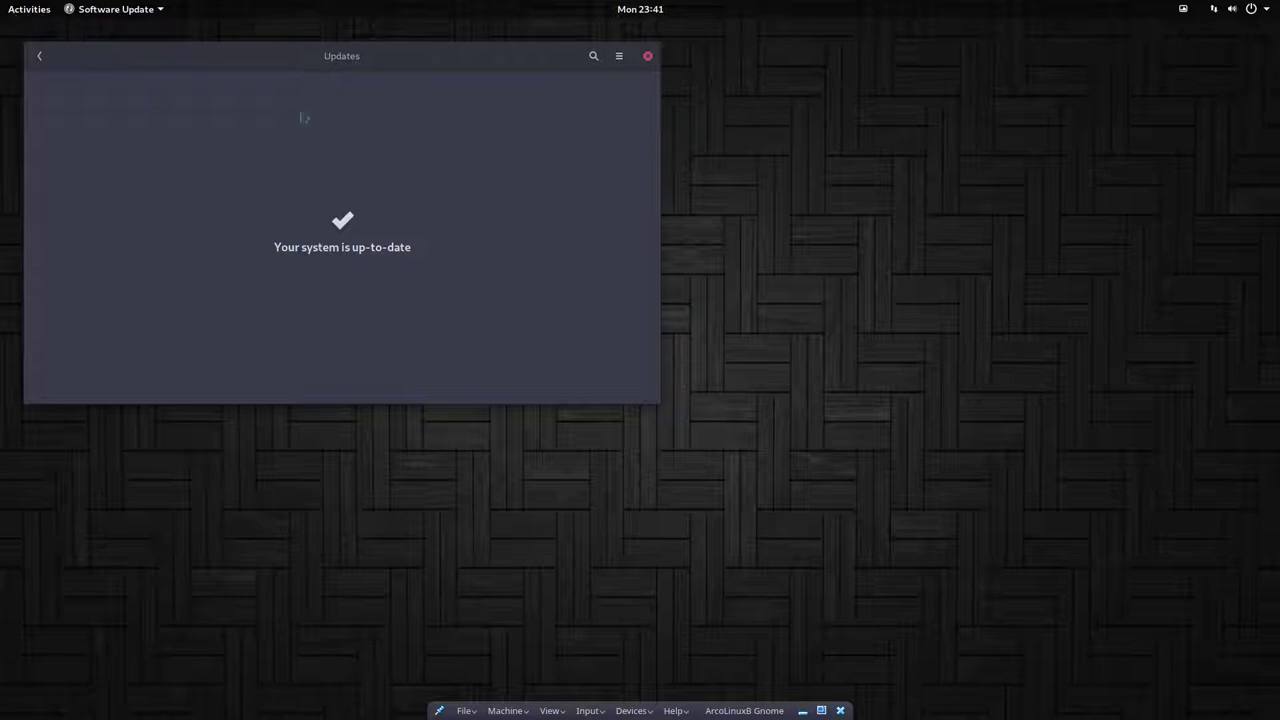
left_click(39, 56)
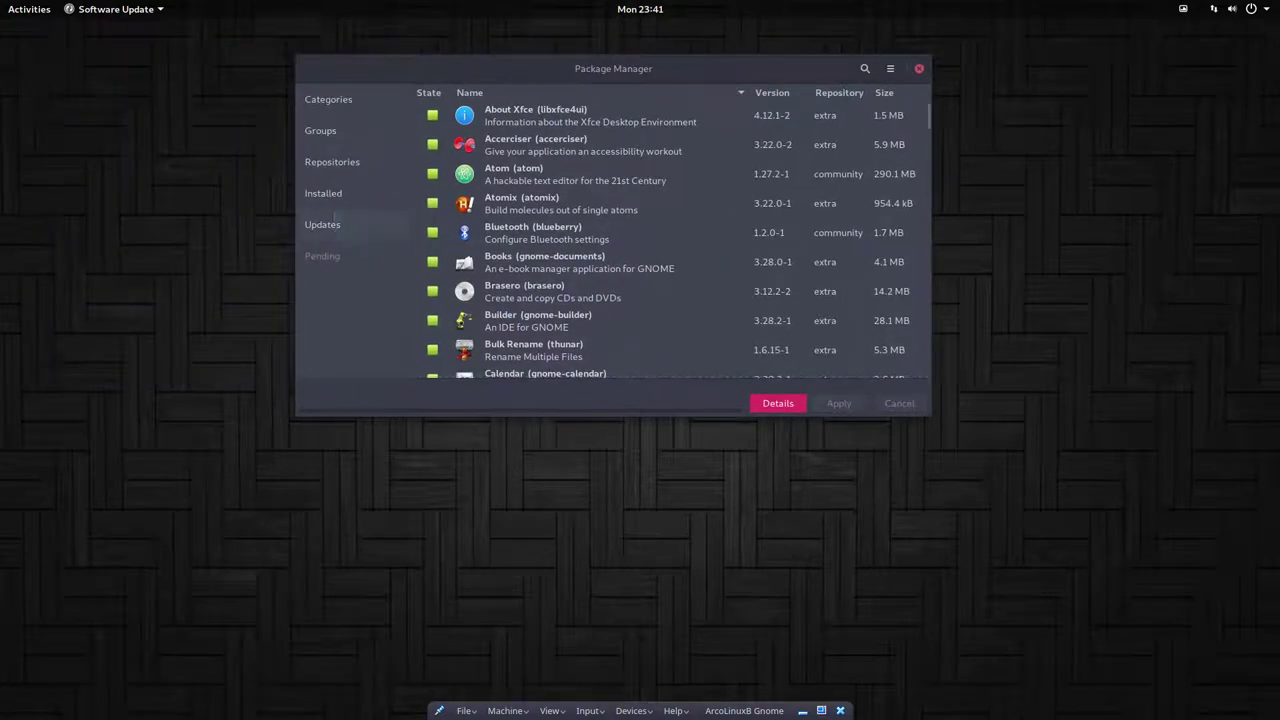
left_click(338, 164)
Browse the arcolinux_repo, multilib, community, extra and core repositories in turn.
left_click(343, 226)
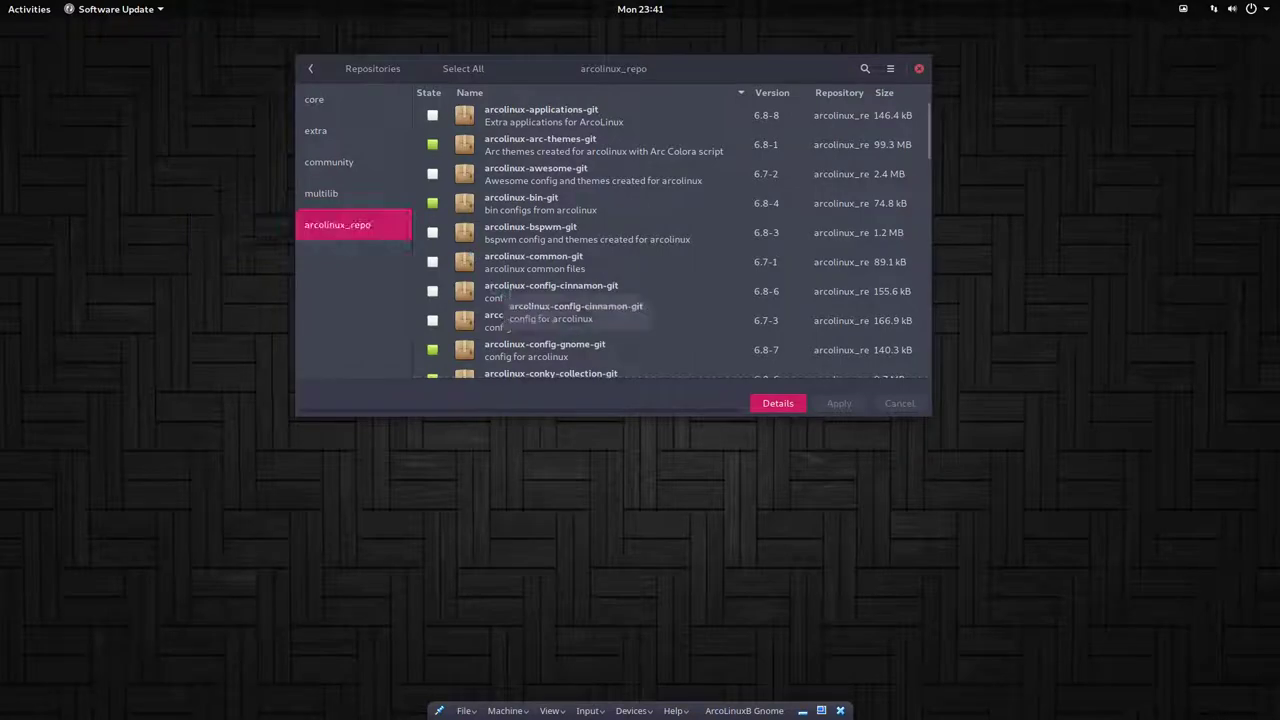
scroll(620, 240, "down", 10)
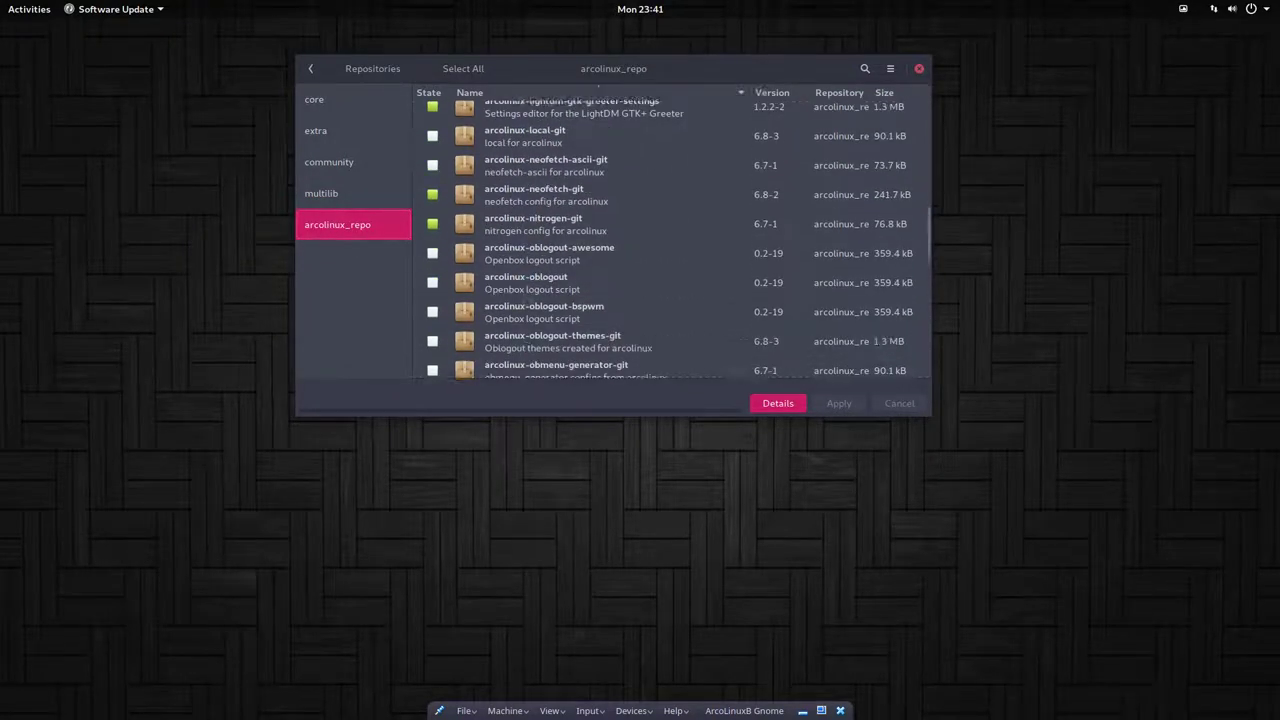
scroll(526, 298, "down", 10)
left_click(370, 205)
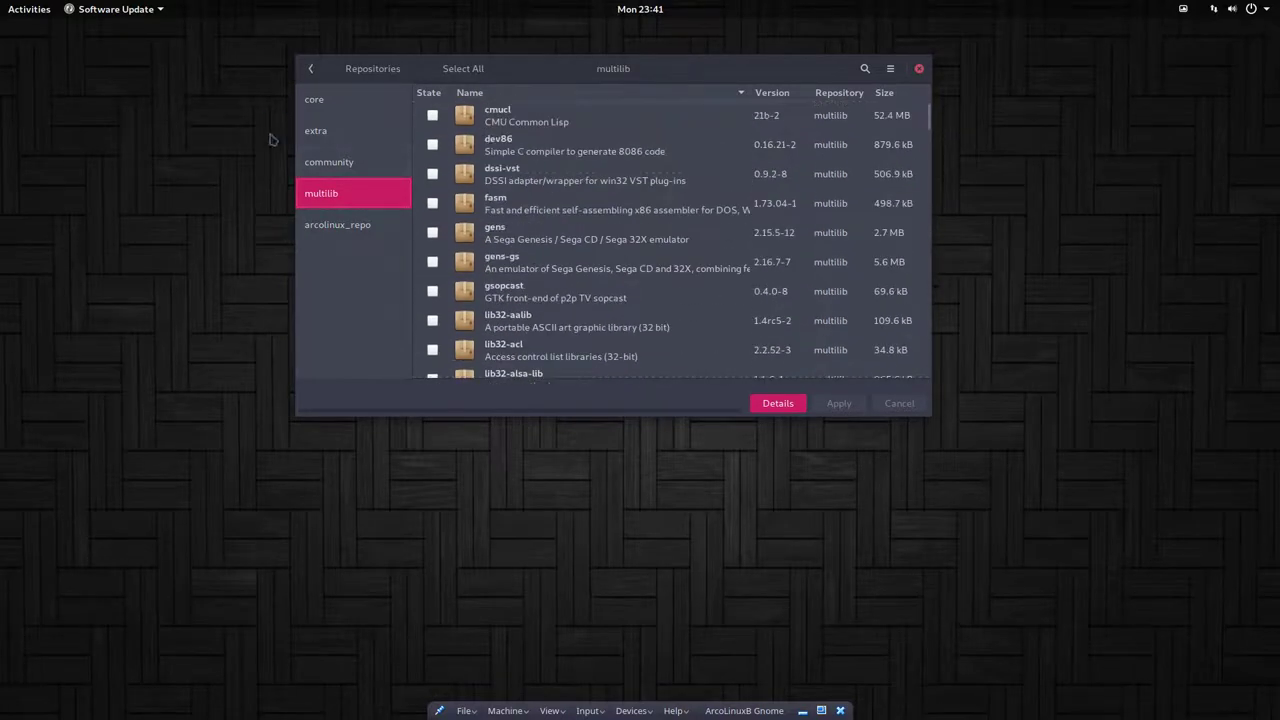
left_click(314, 155)
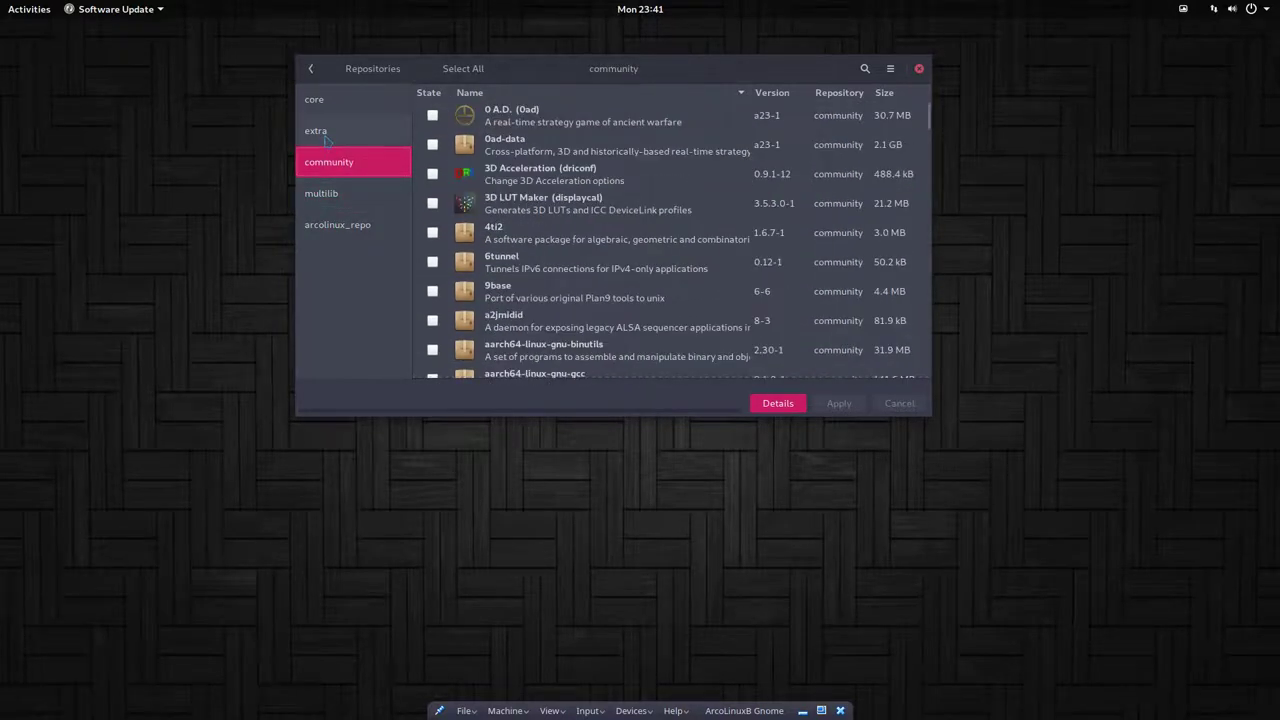
left_click(324, 131)
left_click(322, 104)
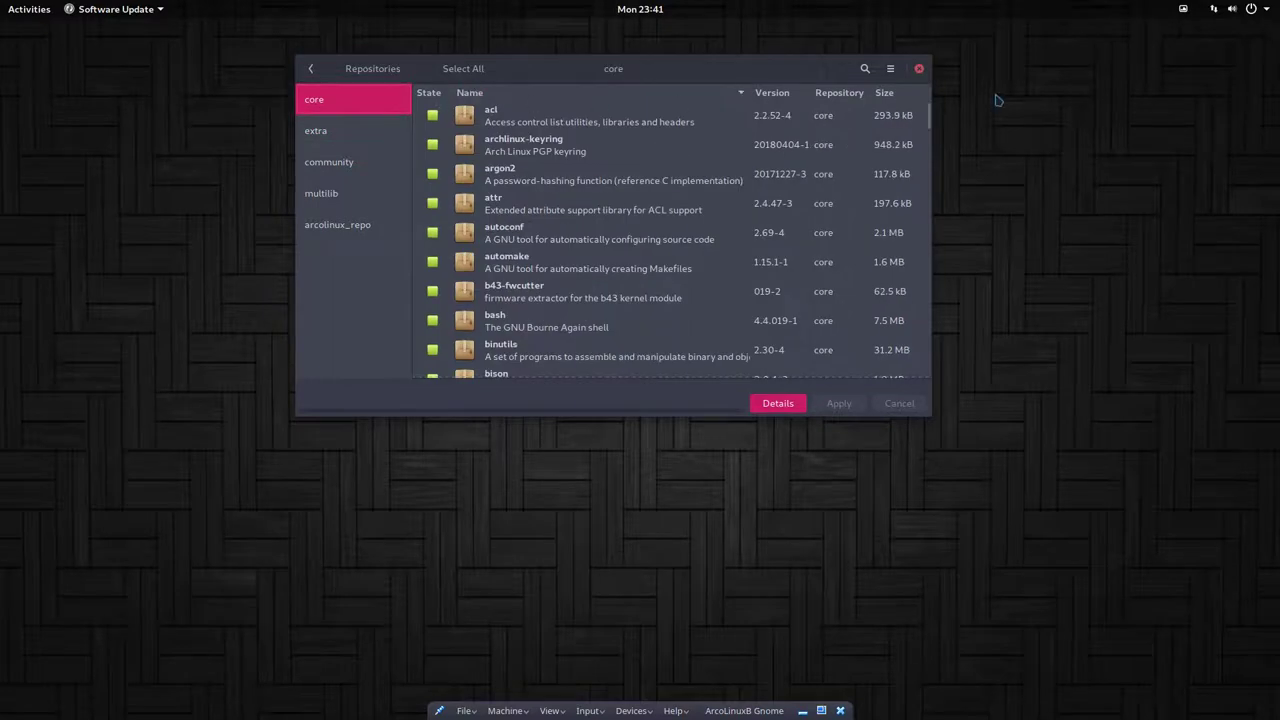
Enable AUR support and AUR update checking in Pamac preferences, then apply the inxi and pamac-aur updates.
left_click(890, 70)
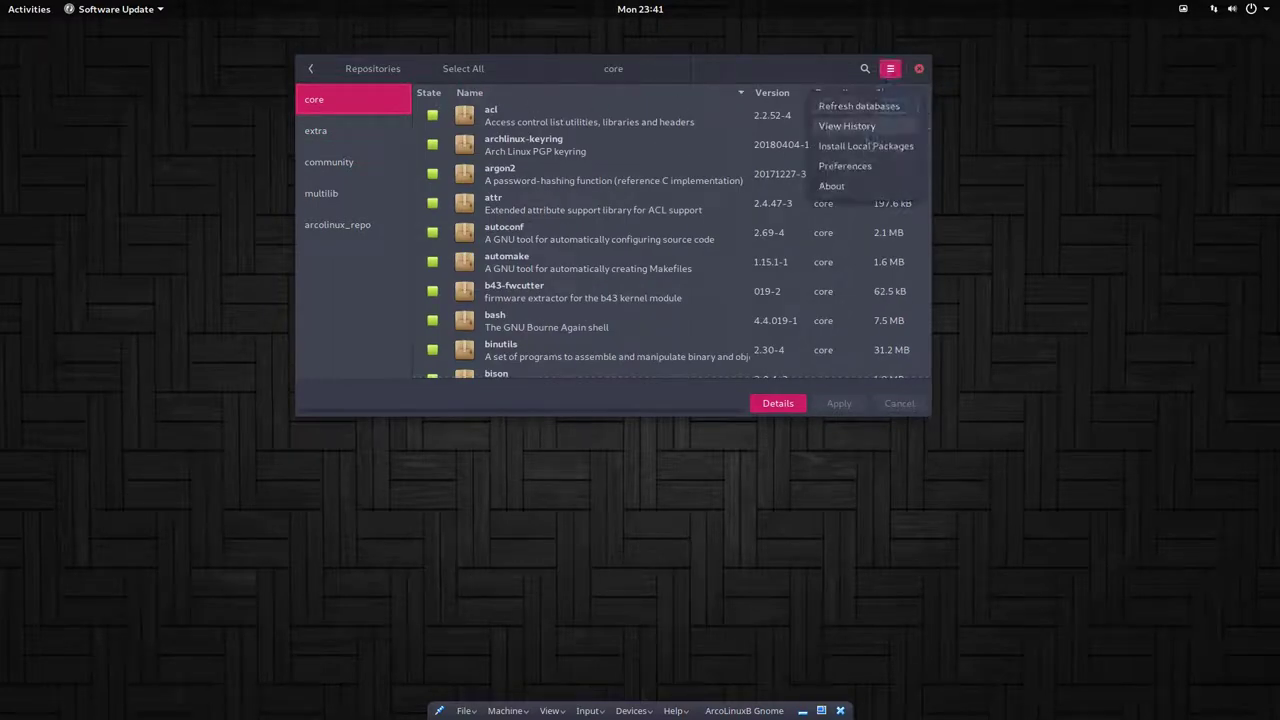
left_click(850, 165)
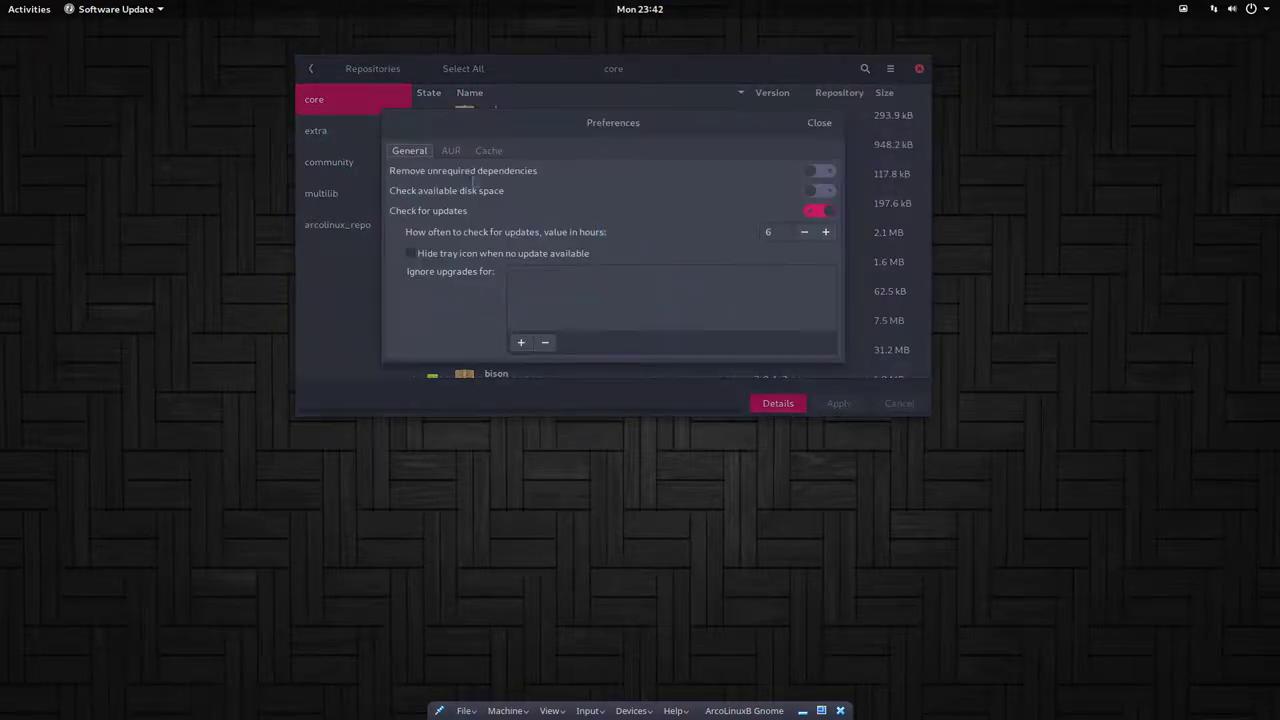
left_click(451, 151)
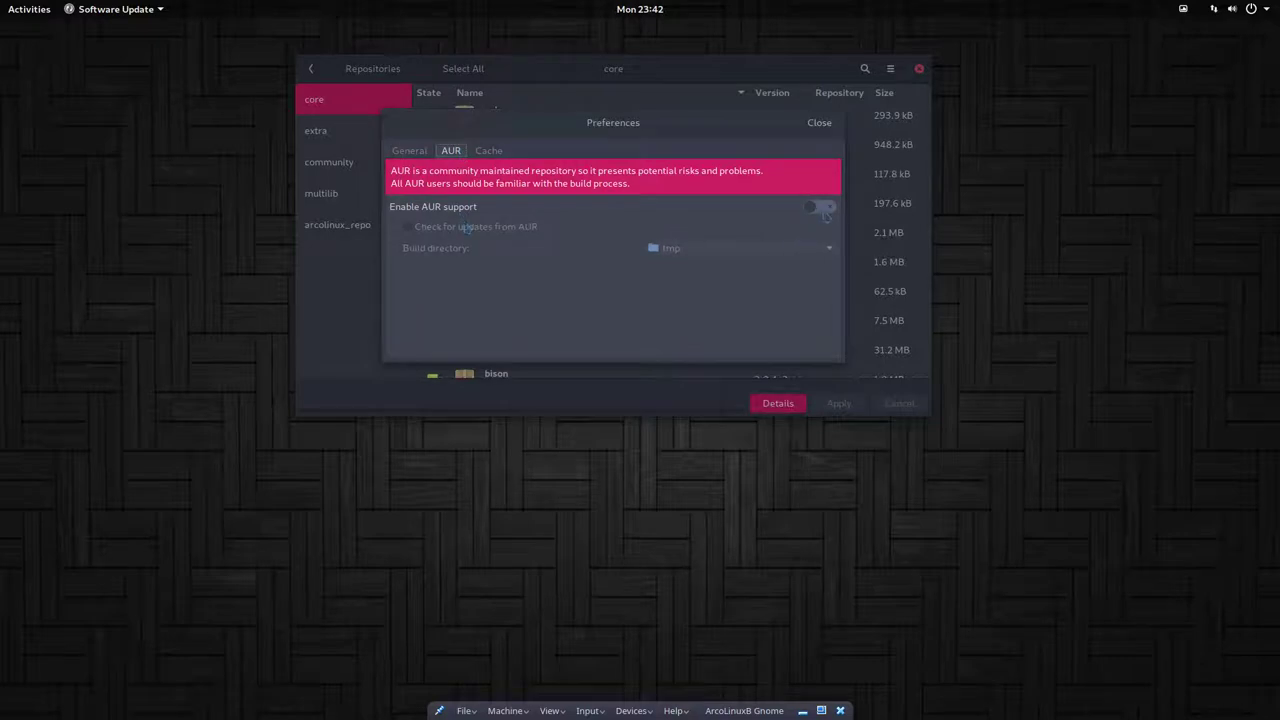
left_click(820, 207)
left_click(428, 230)
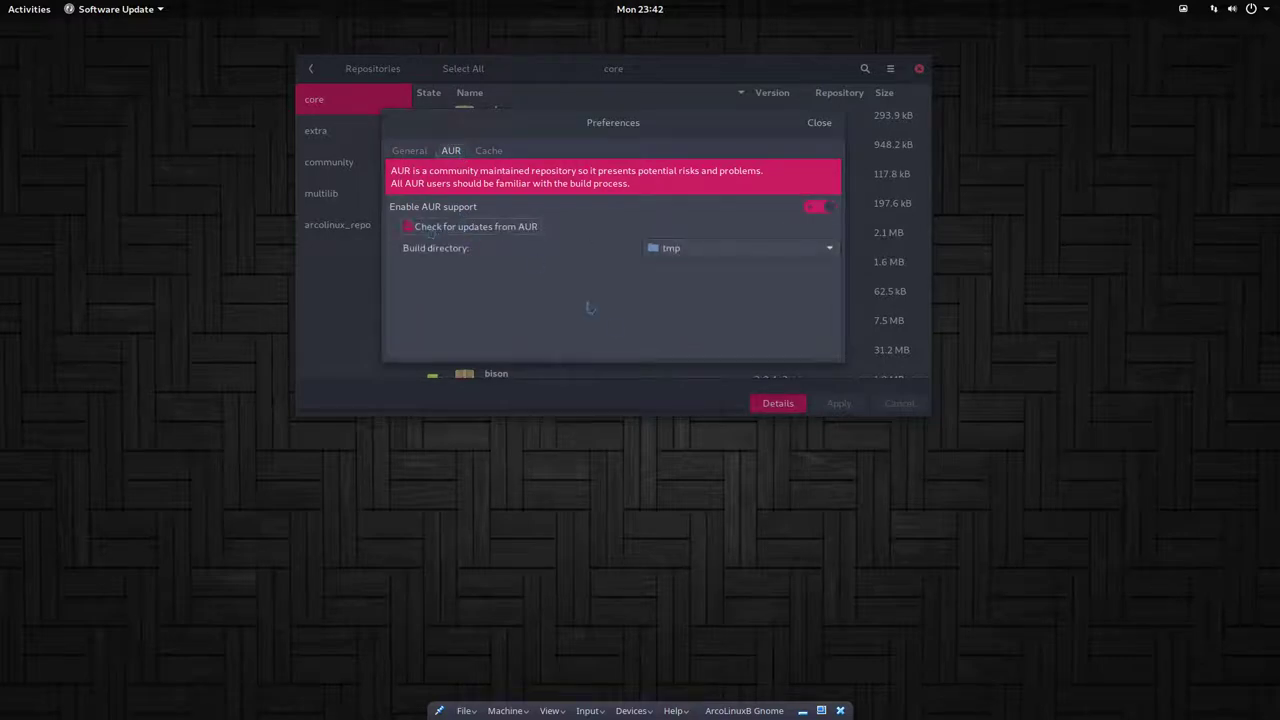
left_click(815, 124)
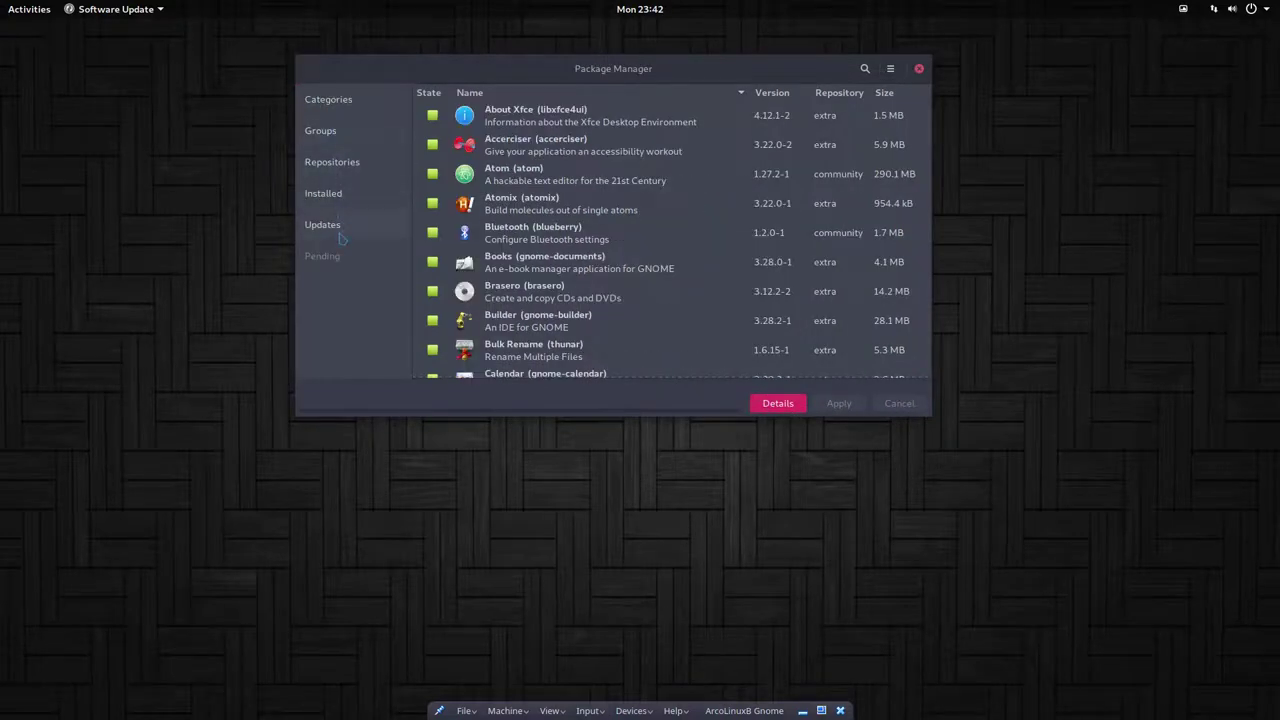
left_click(339, 233)
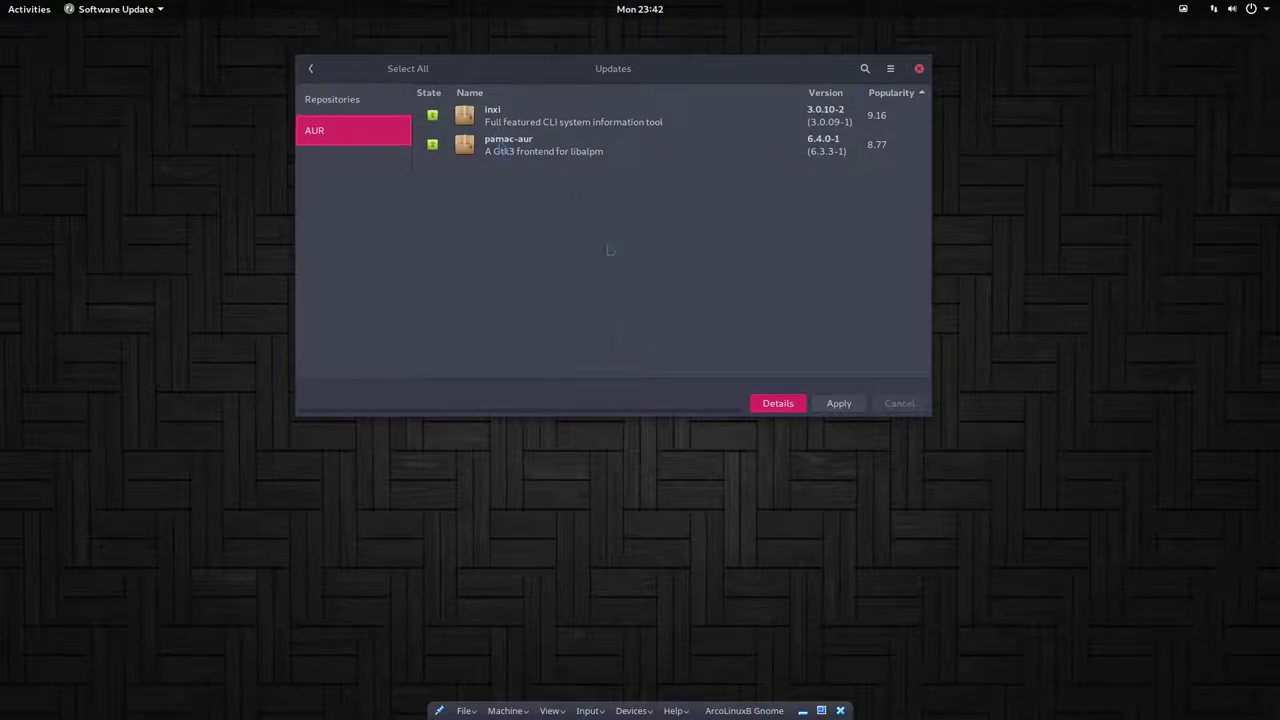
left_click(839, 403)
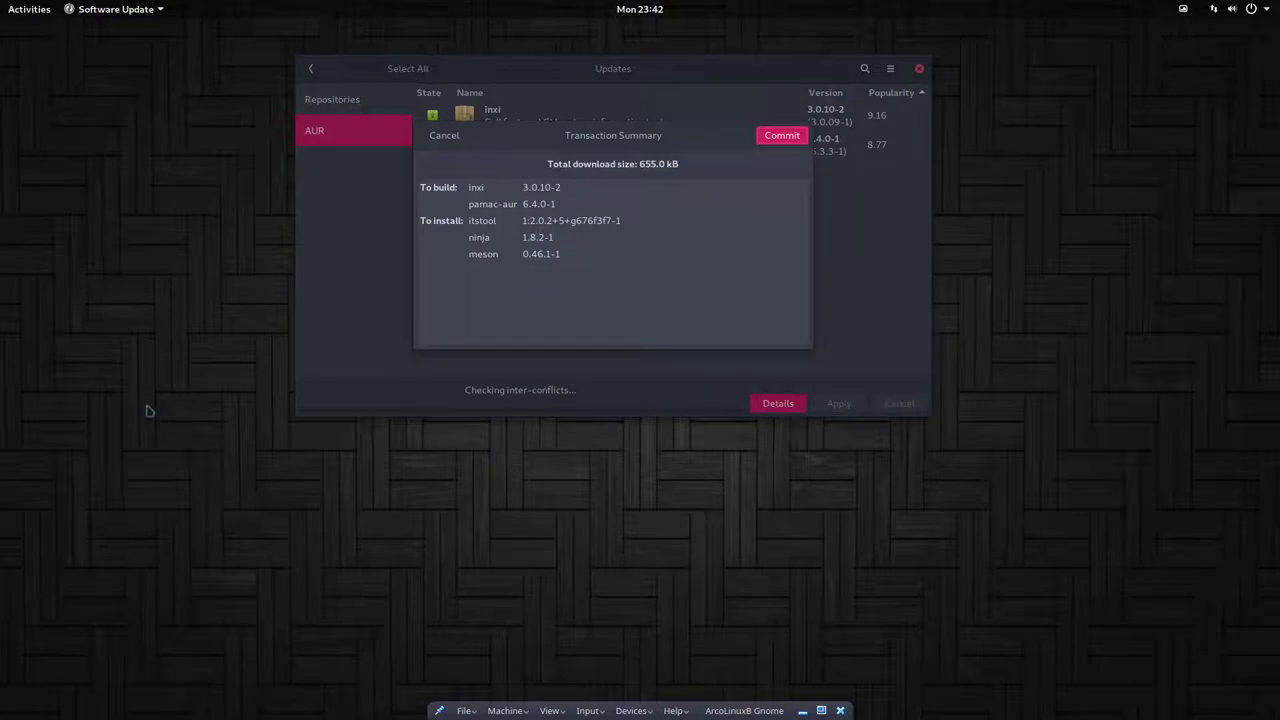
Open Termite with Ctrl+Alt+T and run pksyua, entering the sudo password.
key("ctrl+alt+t")
type("pks")
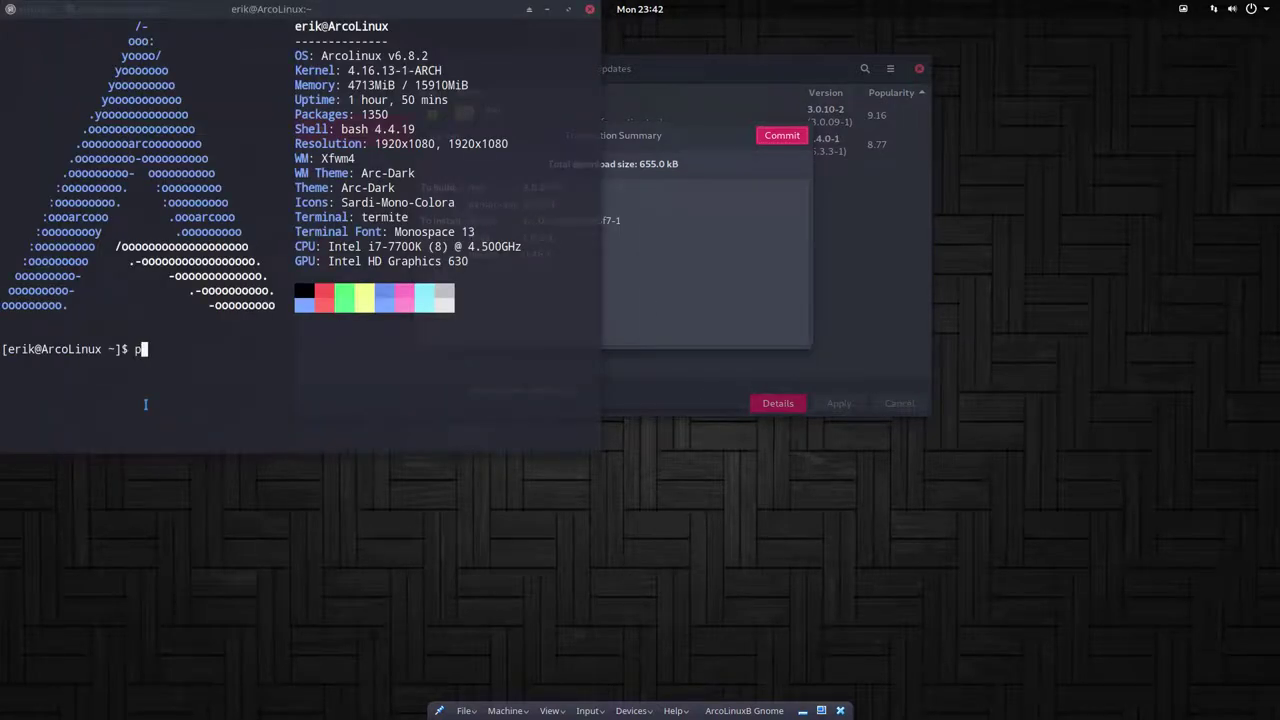
type("yua")
key("Return")
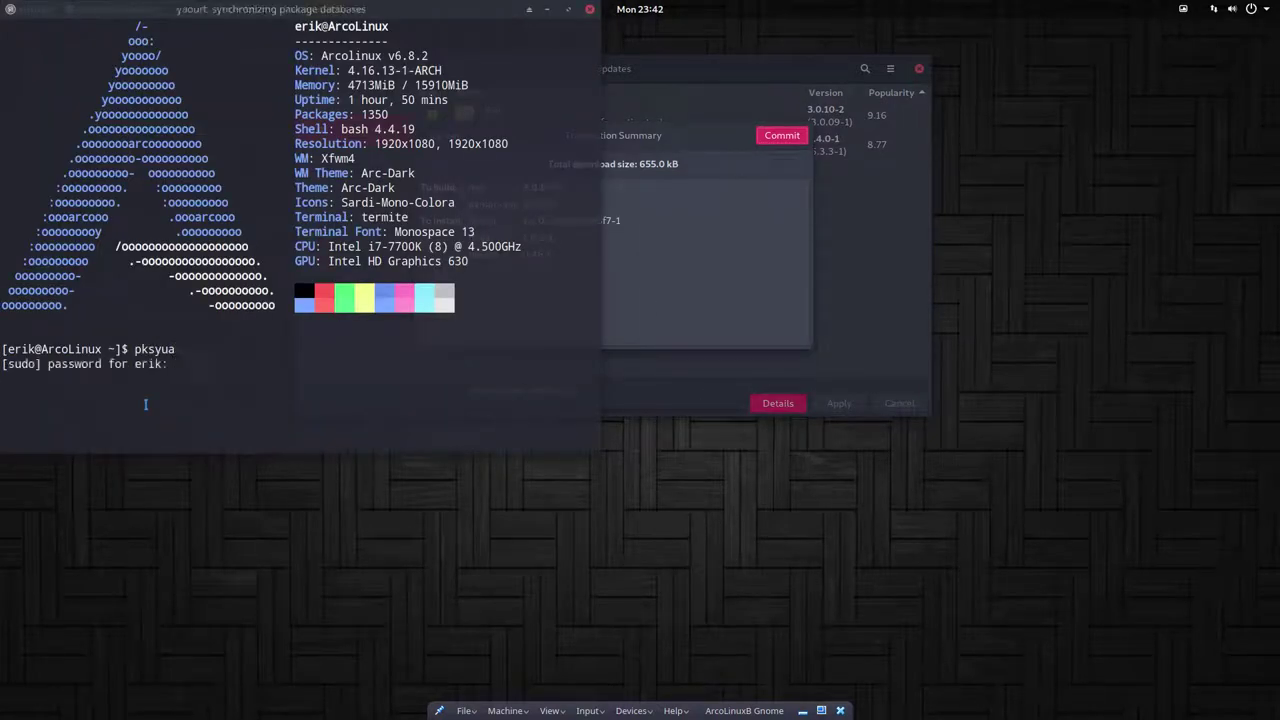
key("Return")
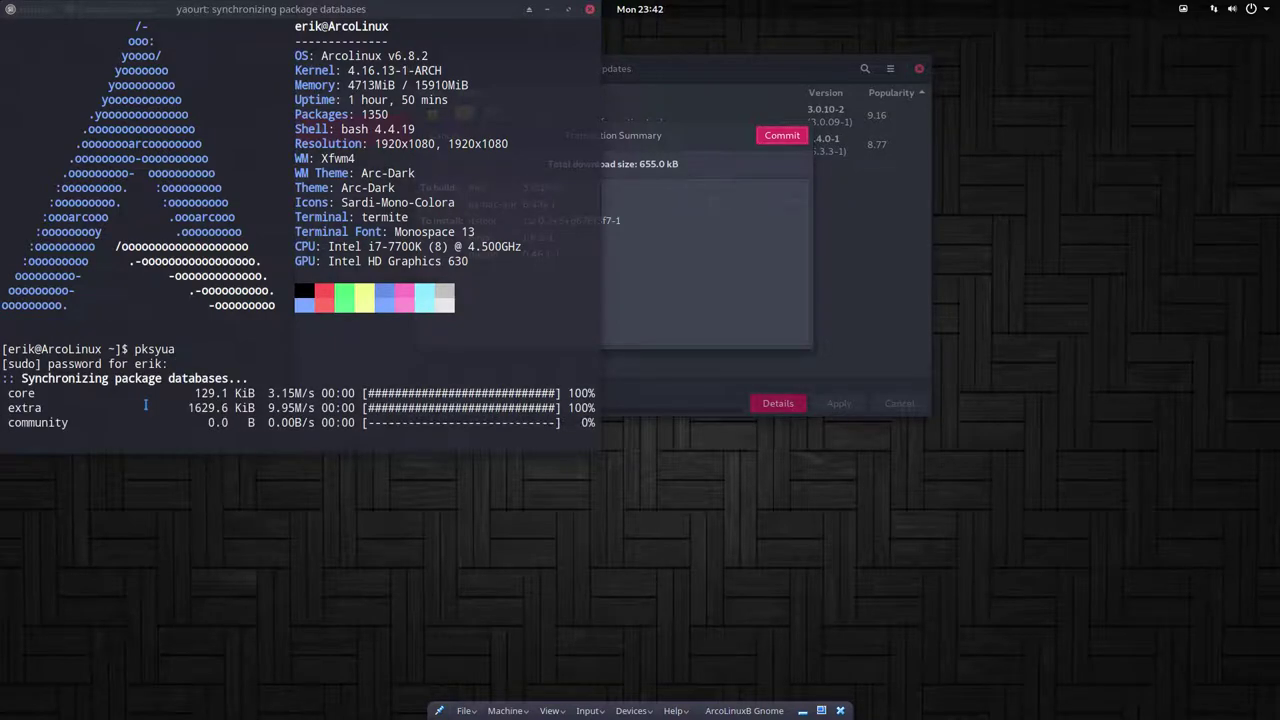
In a second terminal, list the aliases and select the pksyua definition line.
key("ctrl+alt+t")
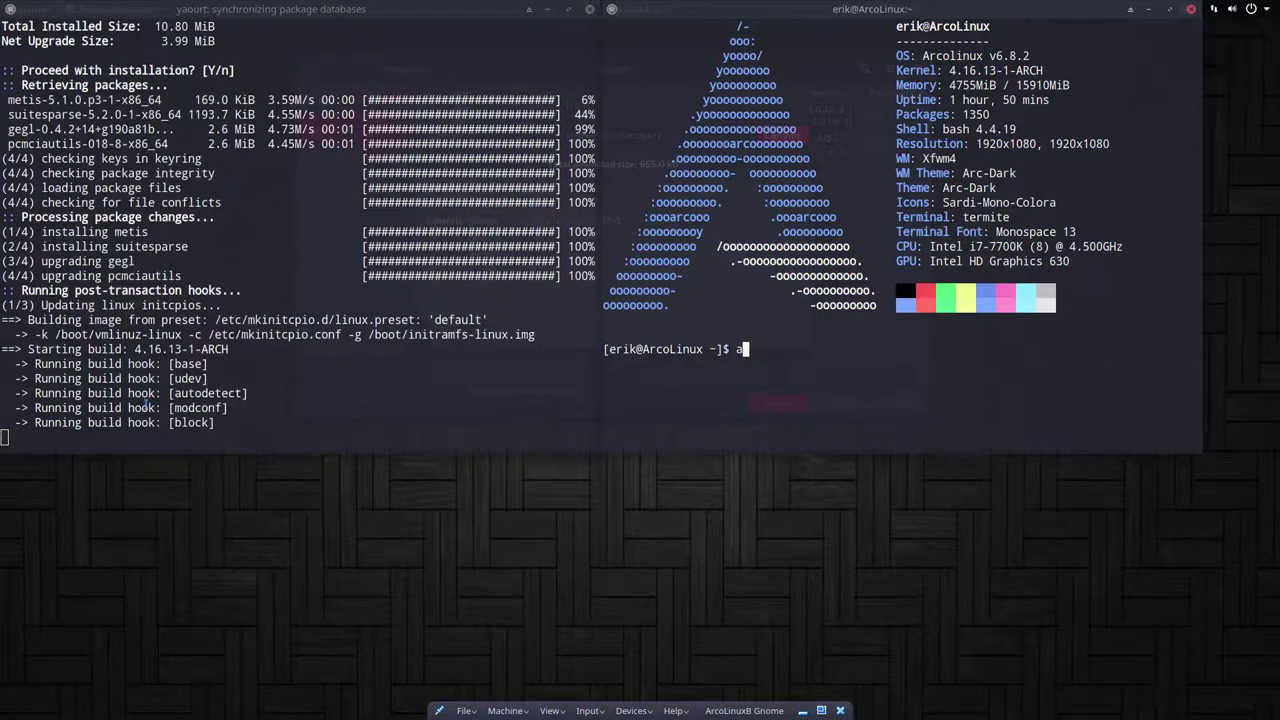
type("alias")
key("Return")
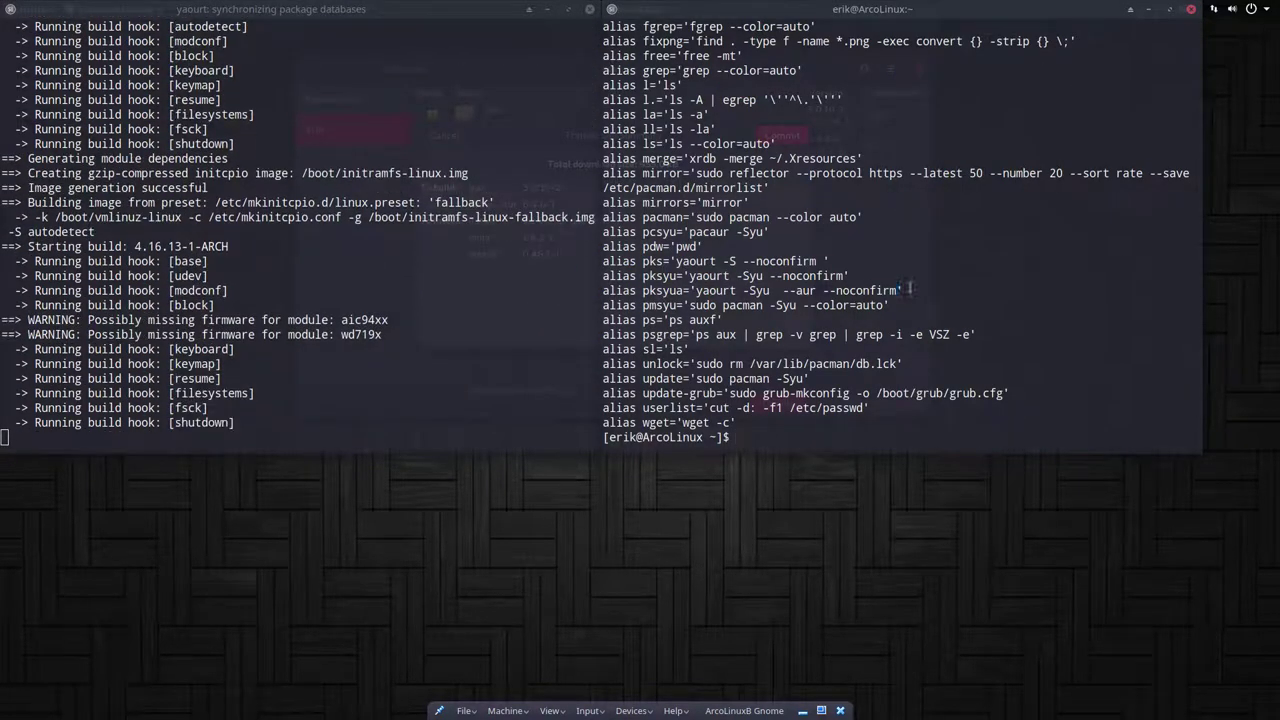
left_click_drag(906, 290, 604, 290)
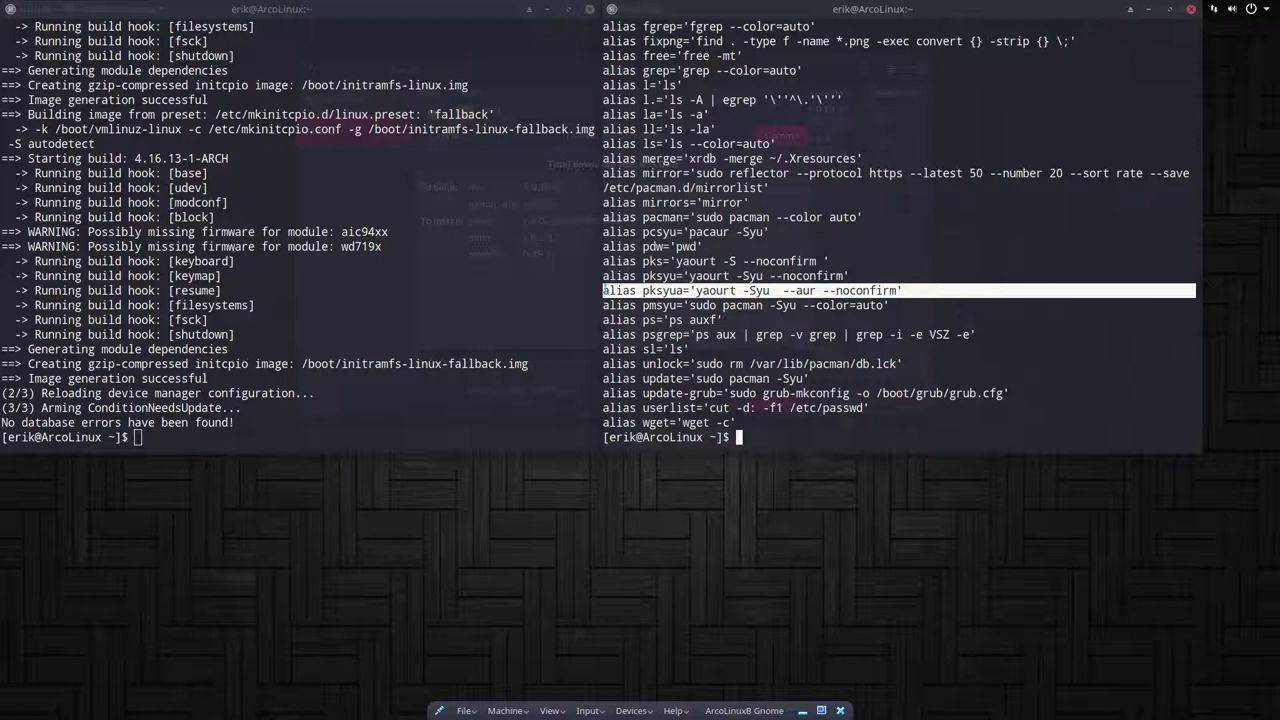
Close both terminals, cancel the pending Pamac transaction, and close the Software Update window.
left_click(589, 9)
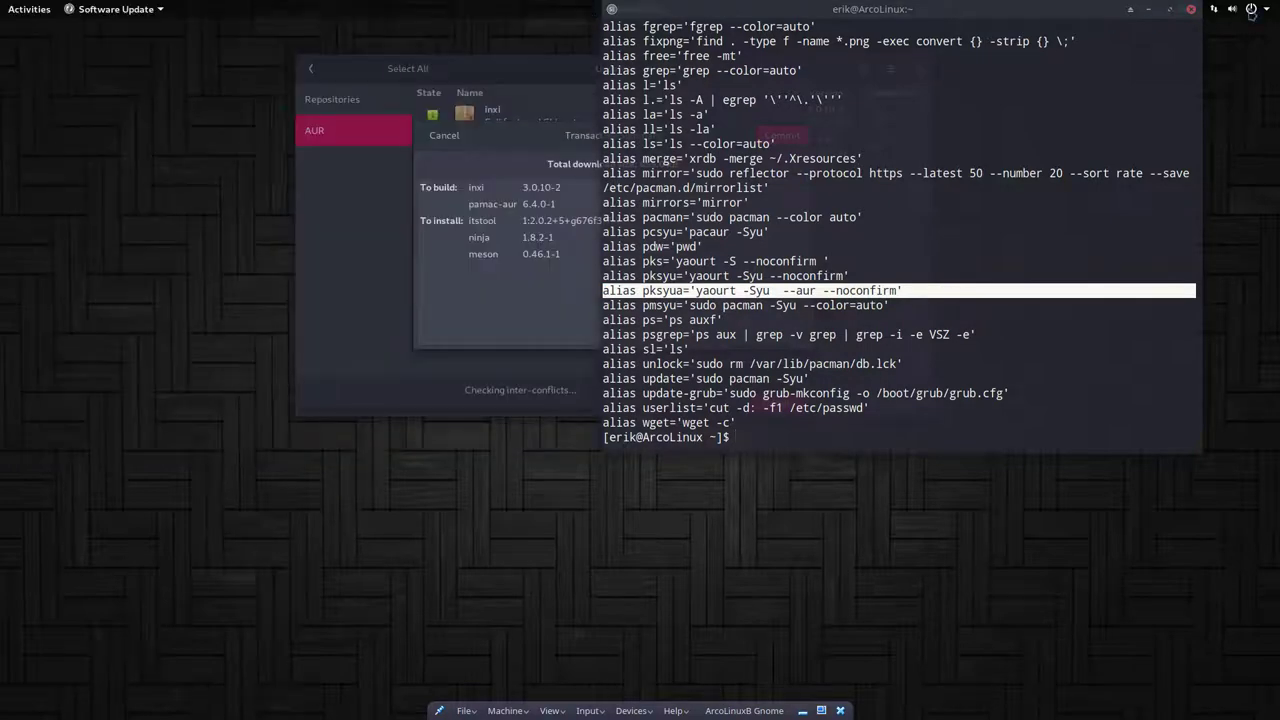
left_click(1191, 9)
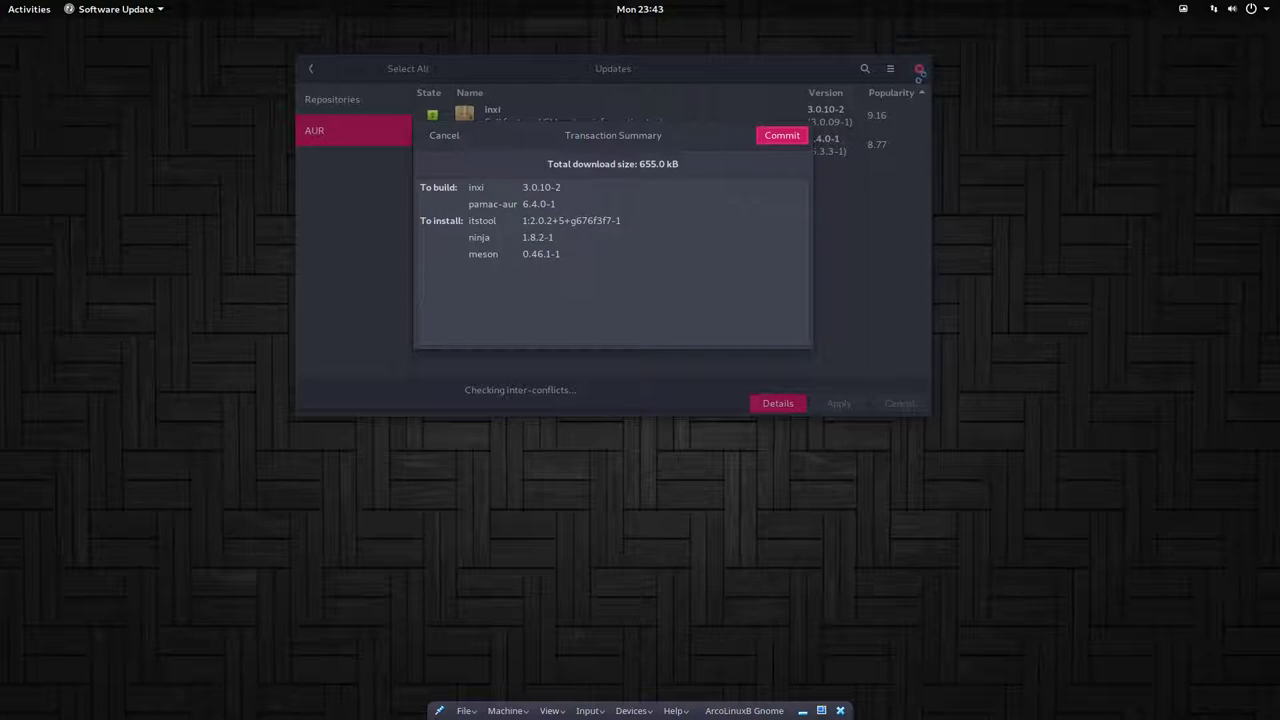
left_click(446, 135)
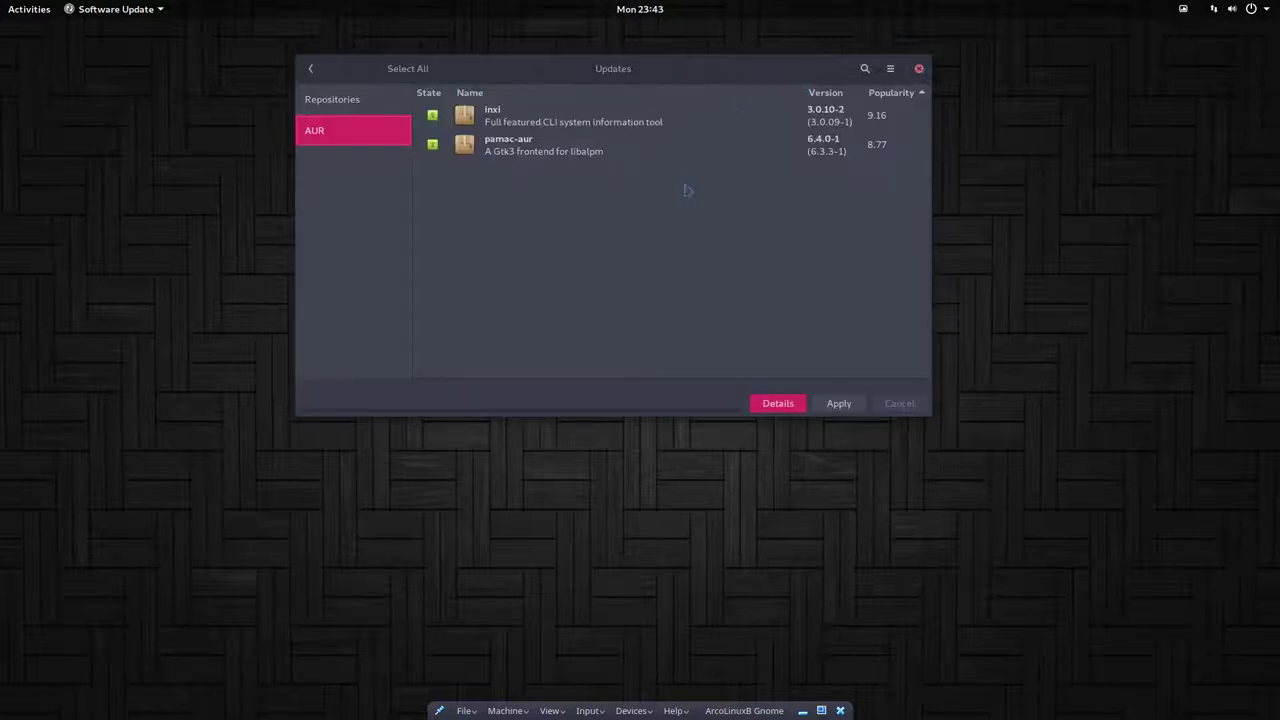
left_click(919, 68)
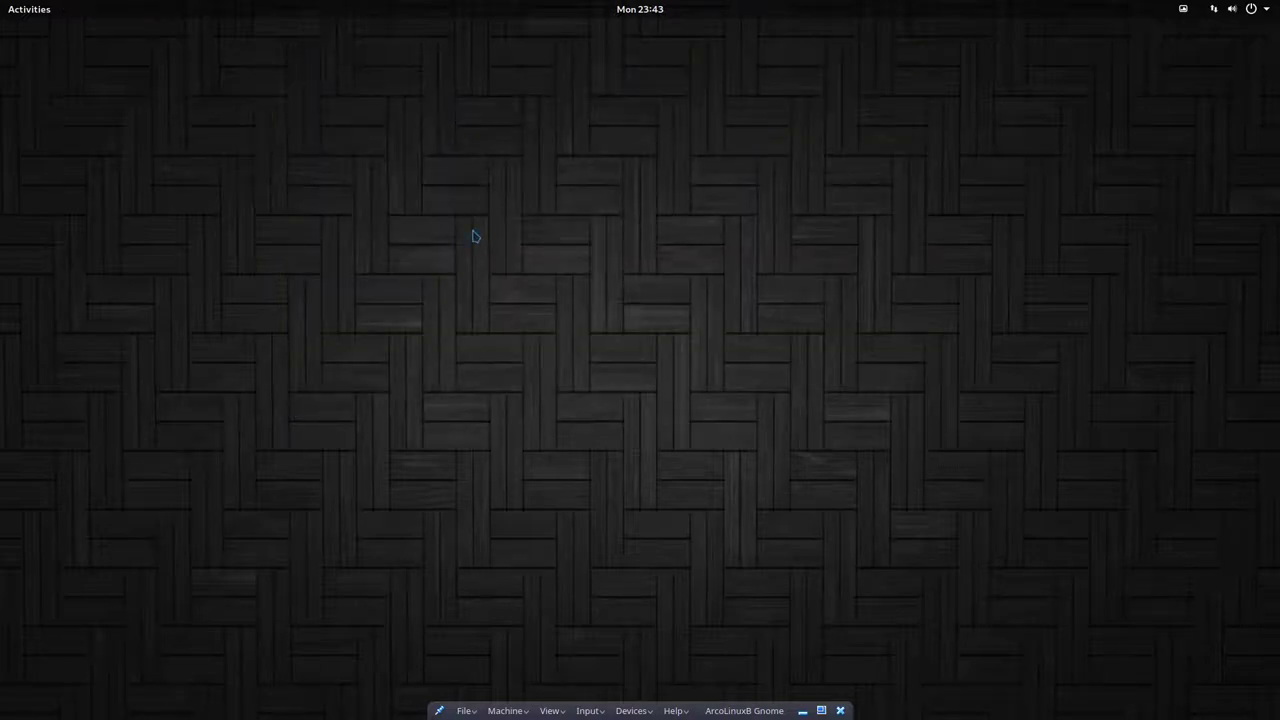
Open Settings from the desktop menu and drag its window to the upper-right corner.
right_click(313, 290)
left_click(375, 312)
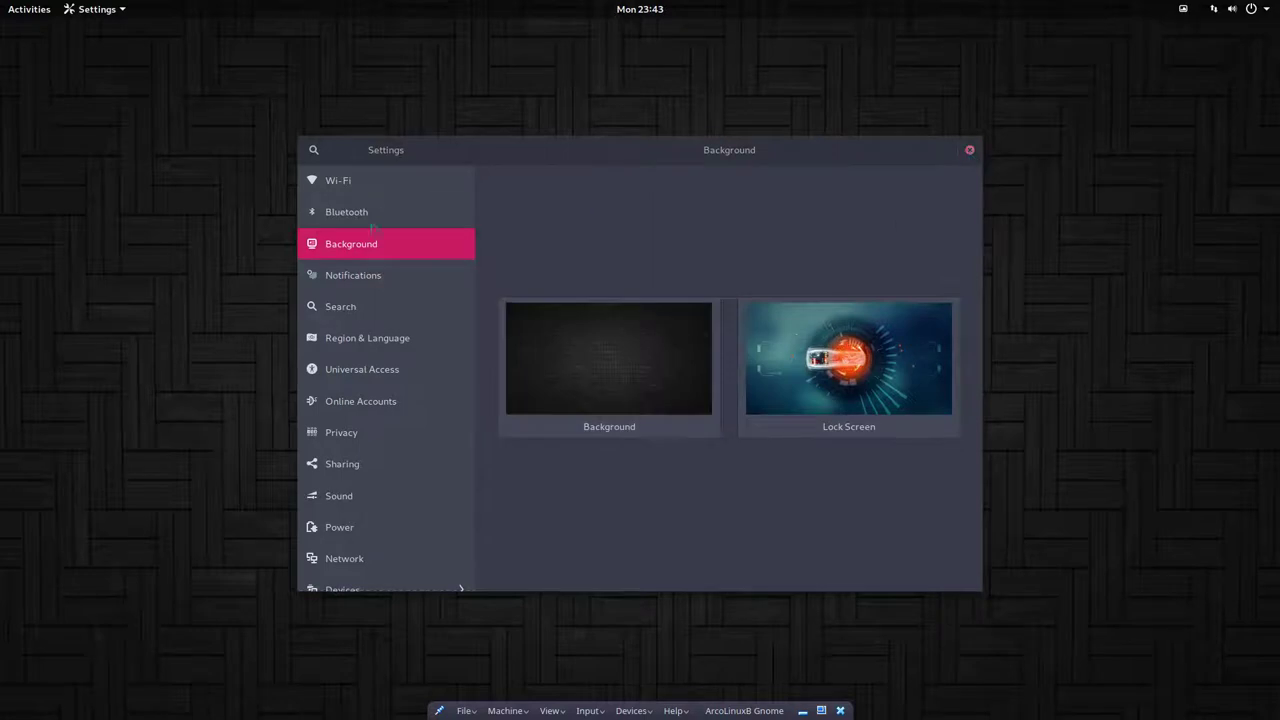
left_click_drag(474, 150, 851, 54)
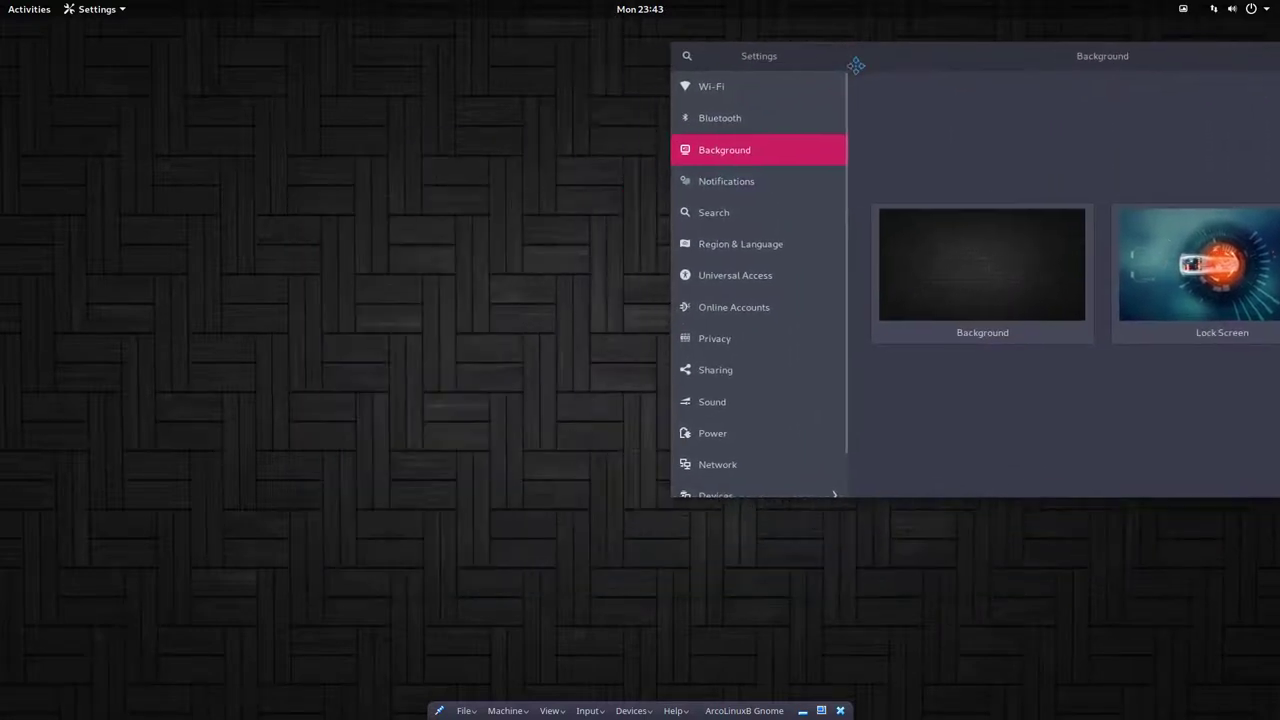
right_click(109, 260)
left_click(22, 20)
Launch Termite from the dash, run pksyua with the sudo password, and confirm upgrading inxi and pamac-aur.
left_click(24, 18)
left_click(28, 478)
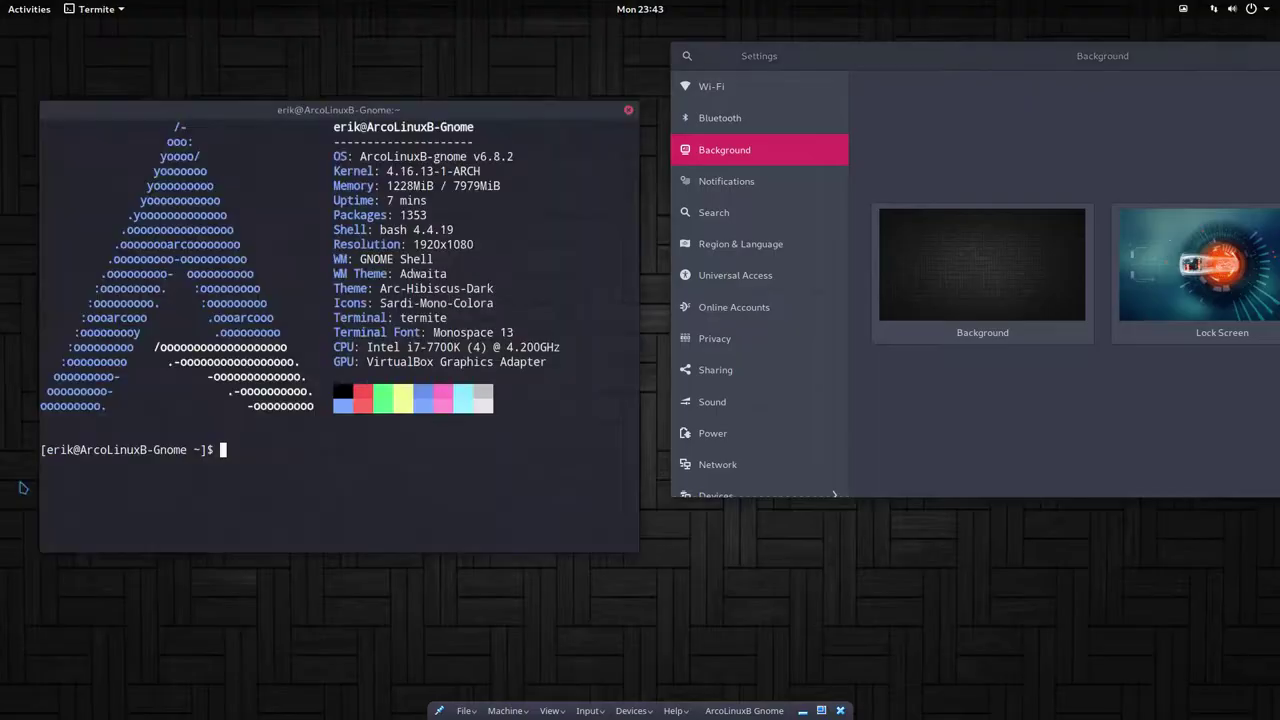
type("pksyua")
key("Return")
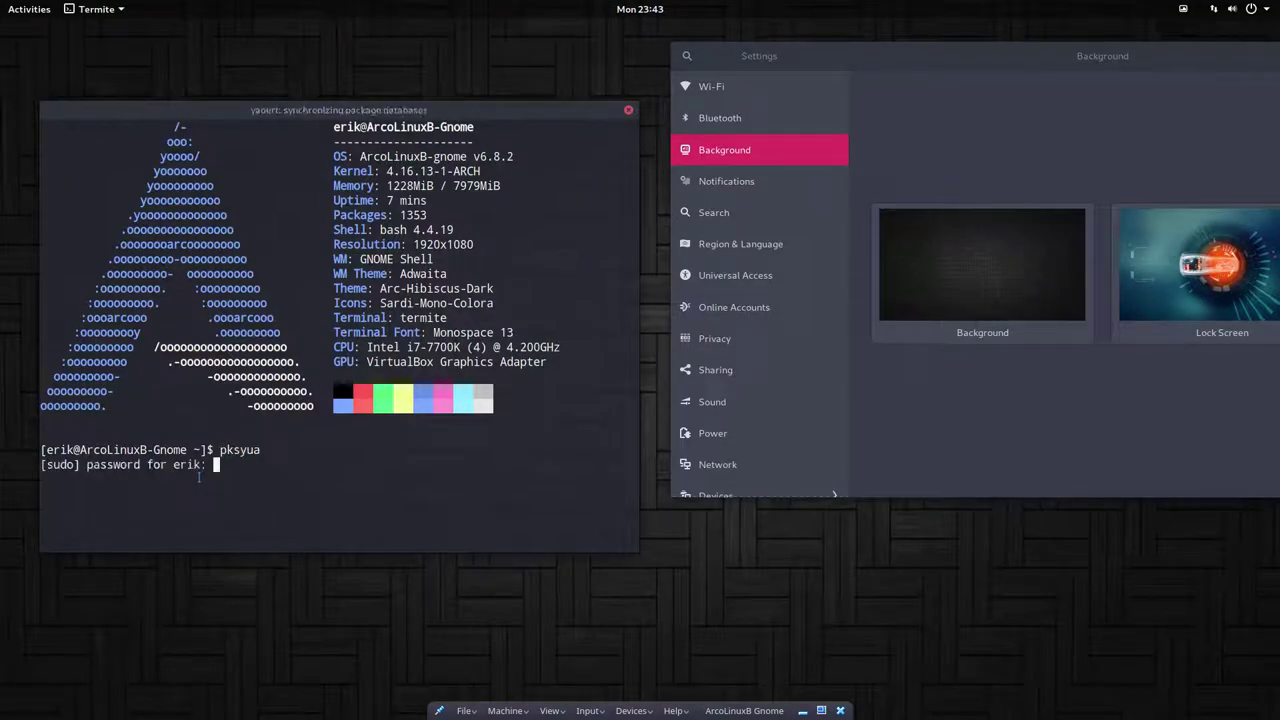
key("Return")
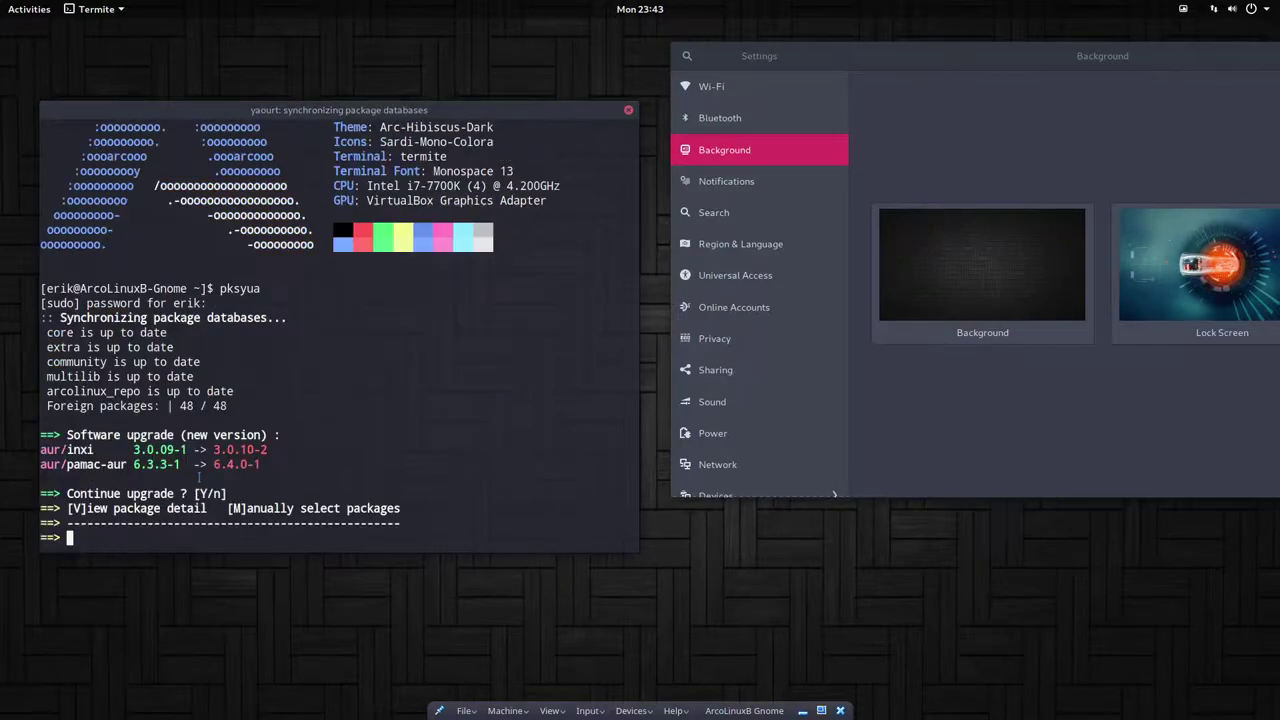
key("Return")
key("Return")
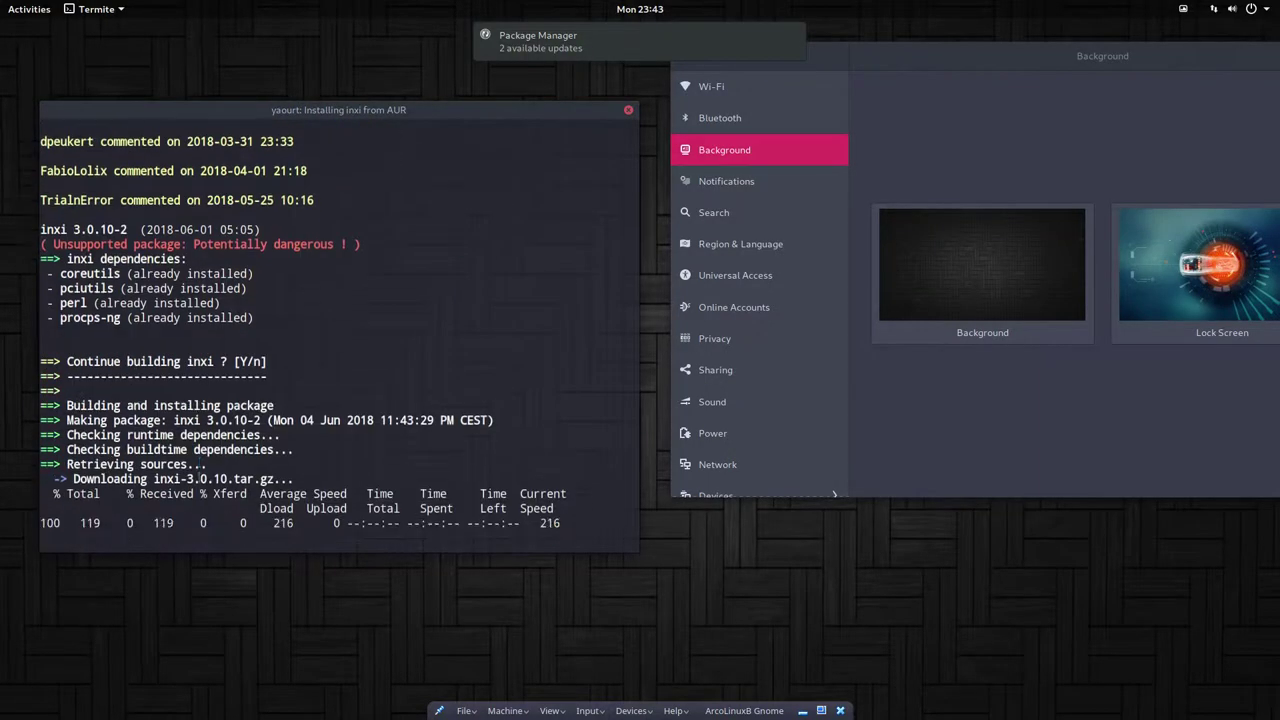
scroll(293, 263, "up", 10)
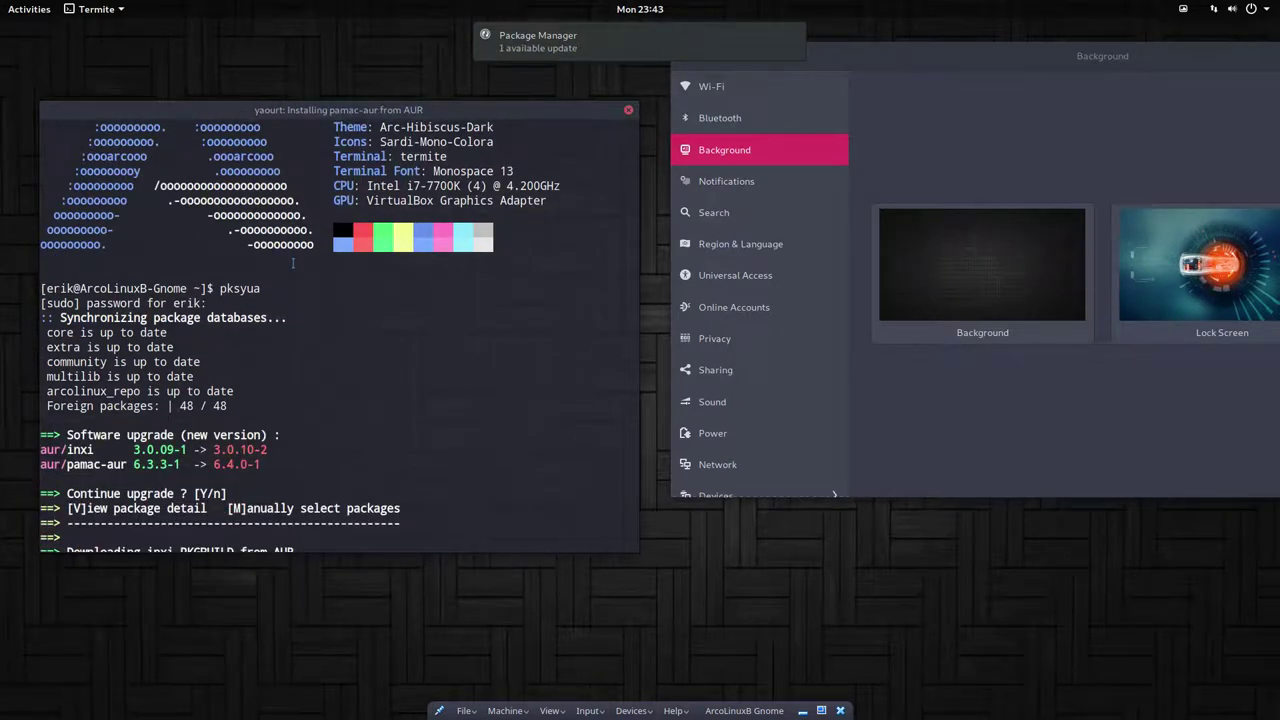
right_click(530, 112)
Minimize the terminal, centre Settings, browse the Wi-Fi through Search panels, and maximize the window.
left_click(560, 140)
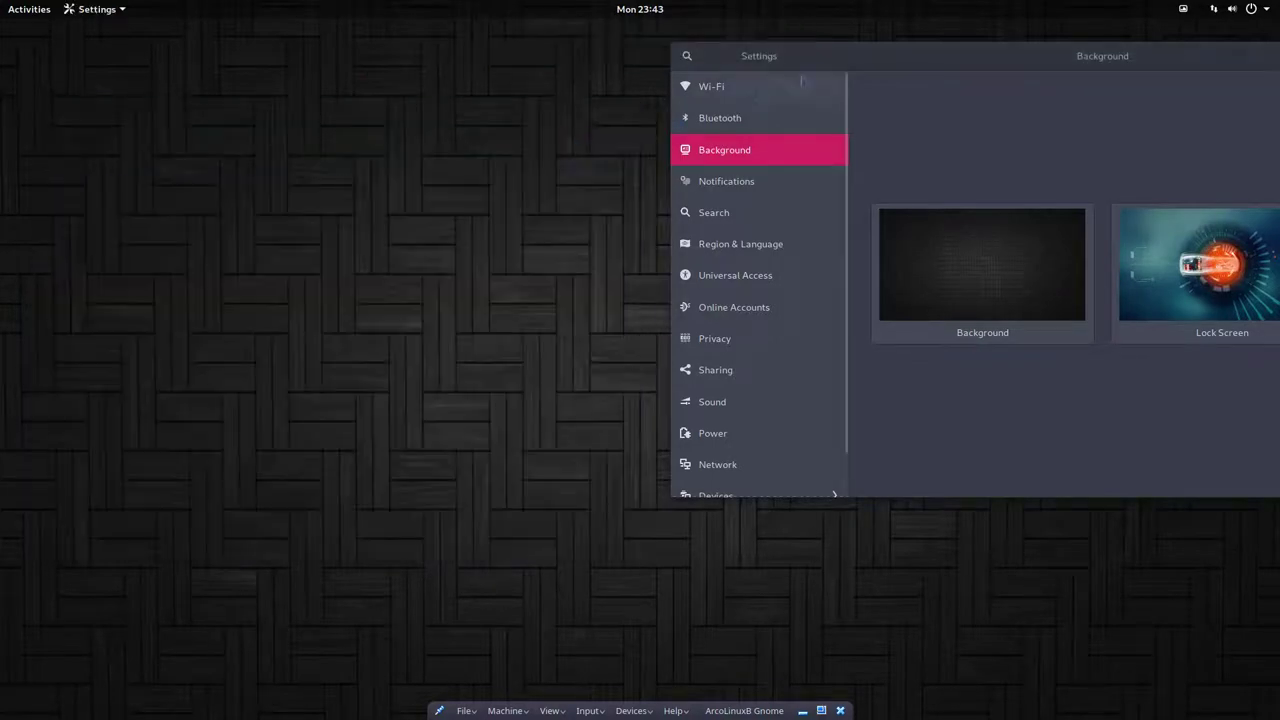
left_click_drag(859, 55, 331, 76)
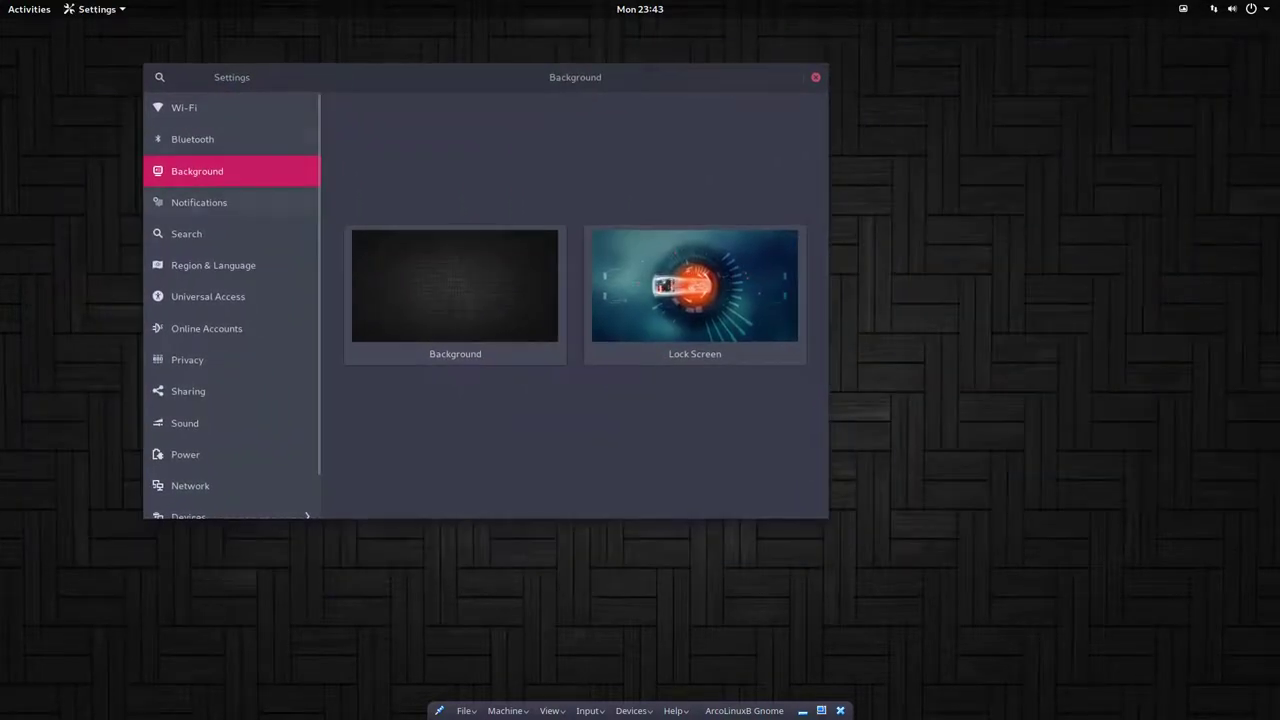
left_click(205, 122)
left_click(207, 164)
key("Up")
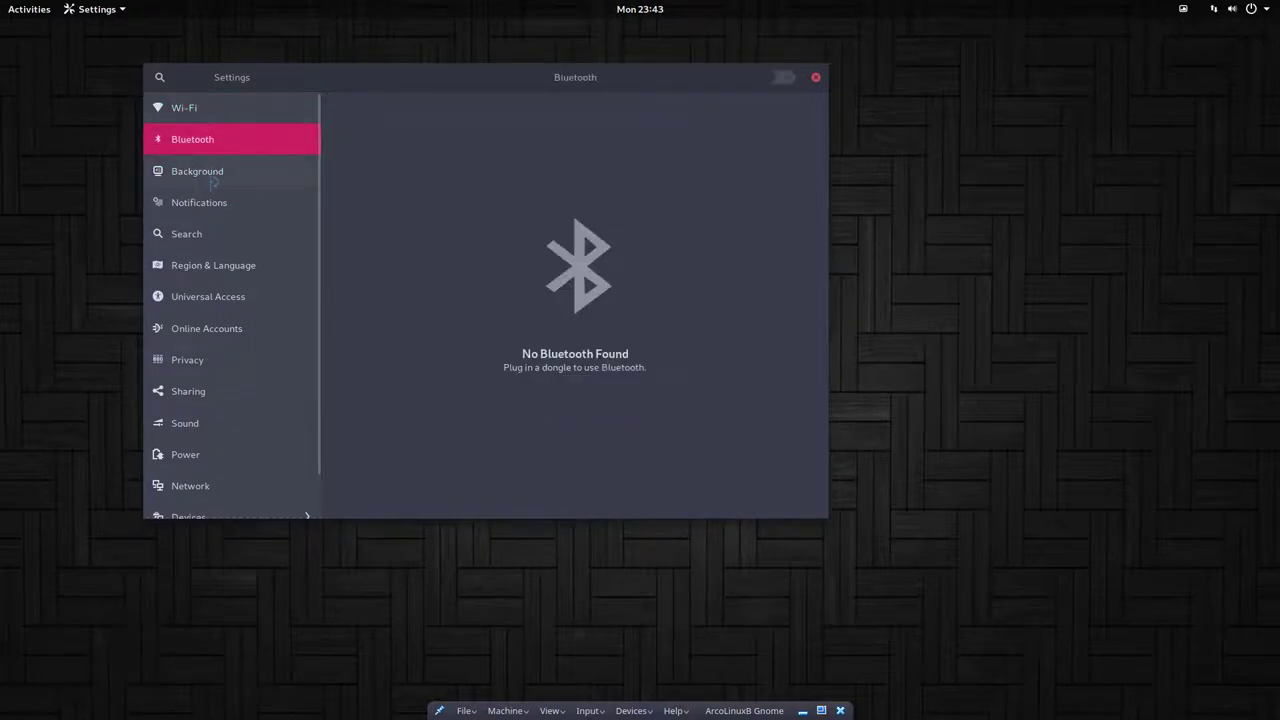
left_click(213, 180)
left_click(216, 212)
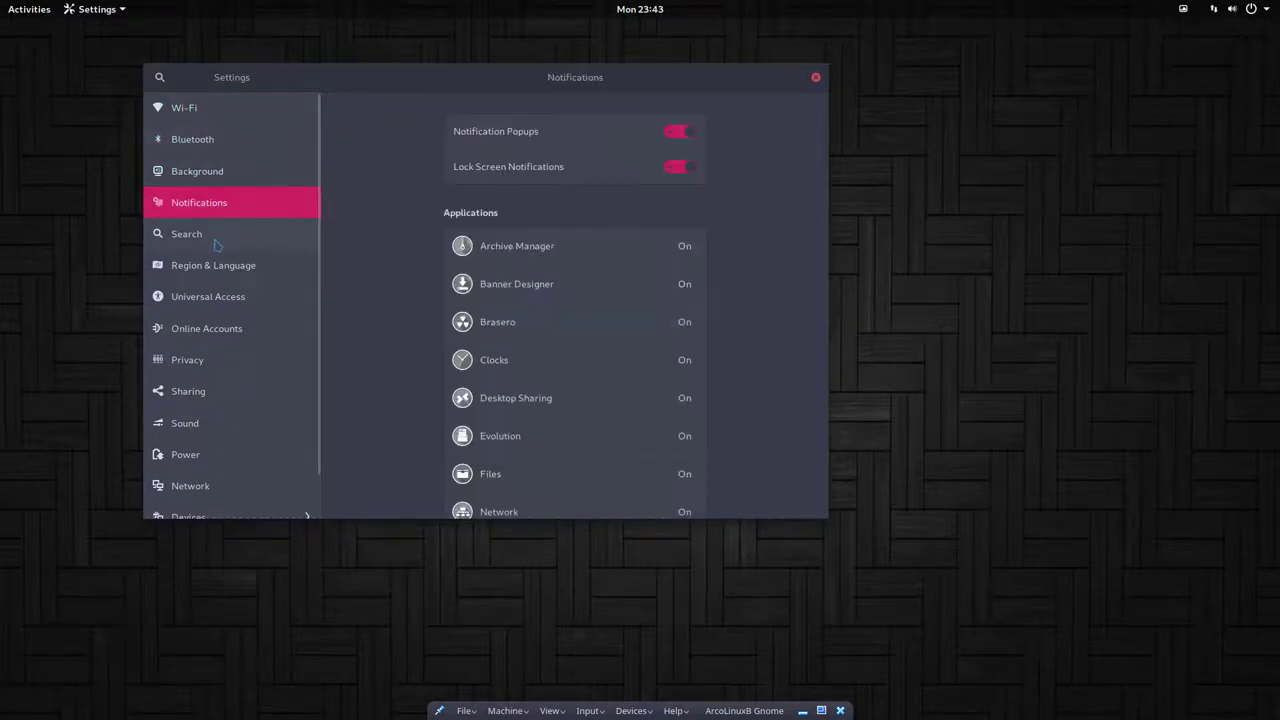
left_click(216, 236)
double_click(628, 82)
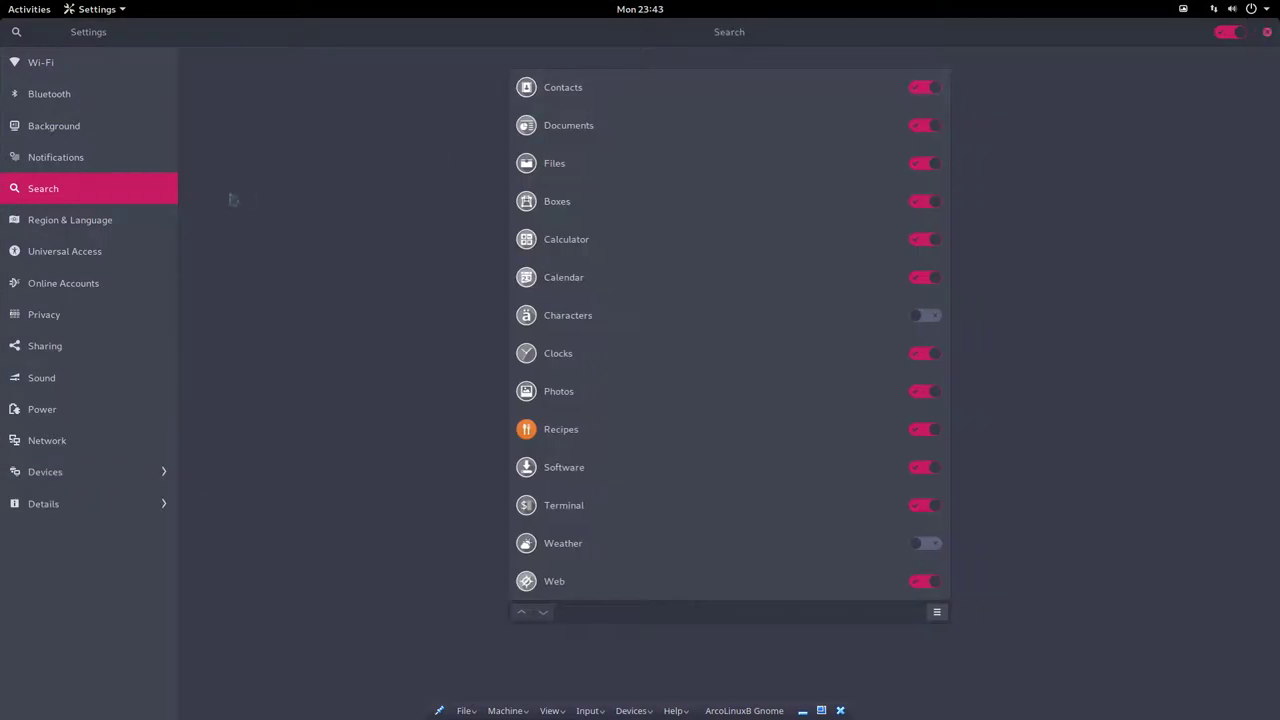
Browse the Region & Language, Universal Access, Online Accounts, Privacy, Sharing, Sound, Power and Network panels.
left_click(105, 222)
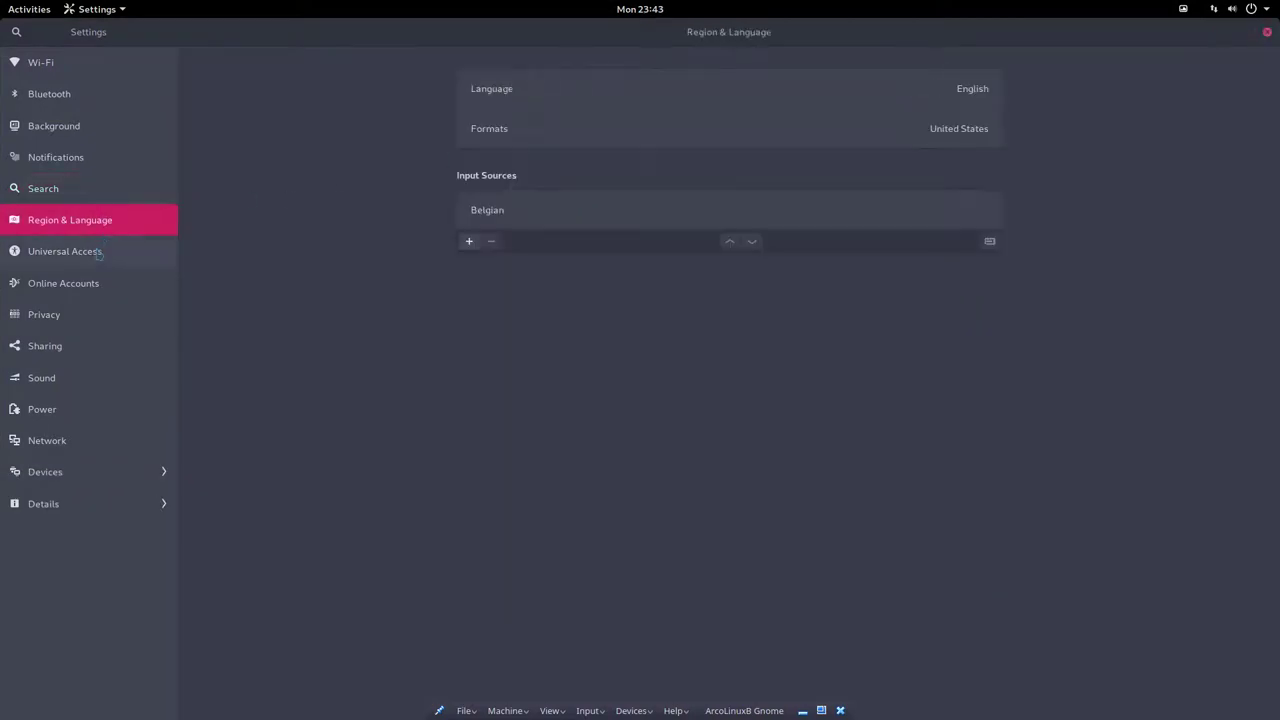
left_click(98, 255)
left_click(89, 290)
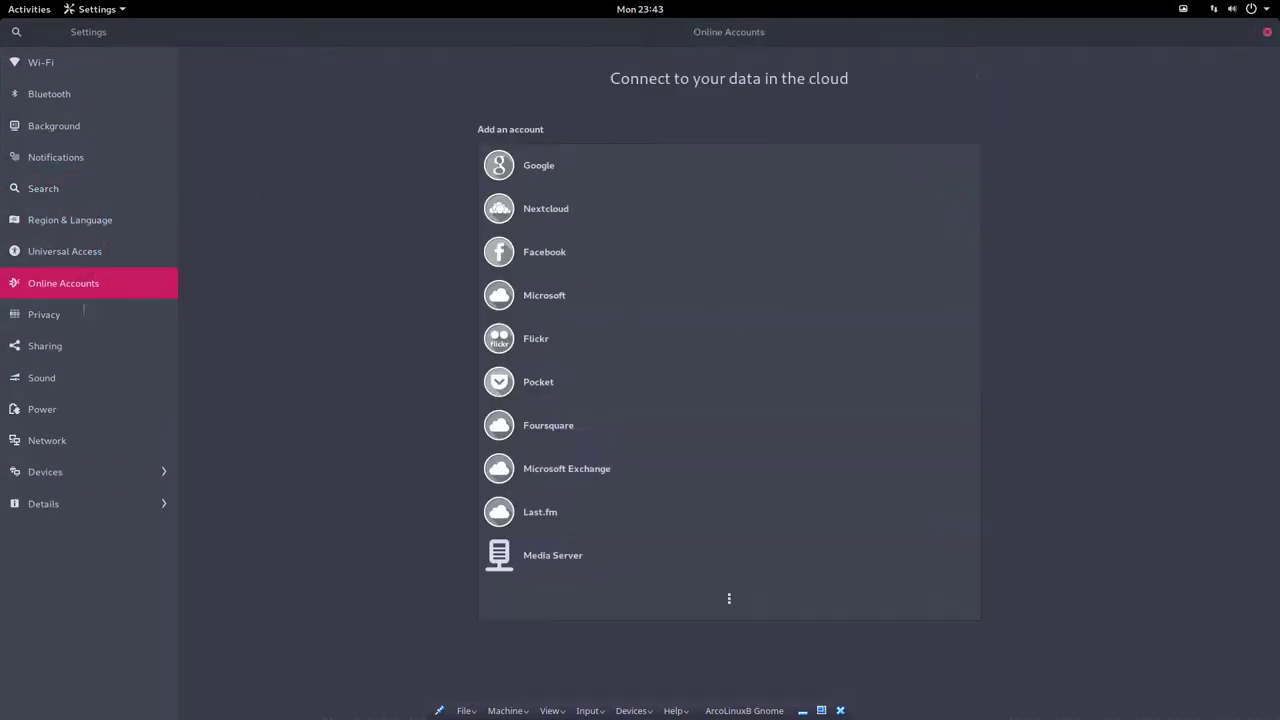
left_click(80, 316)
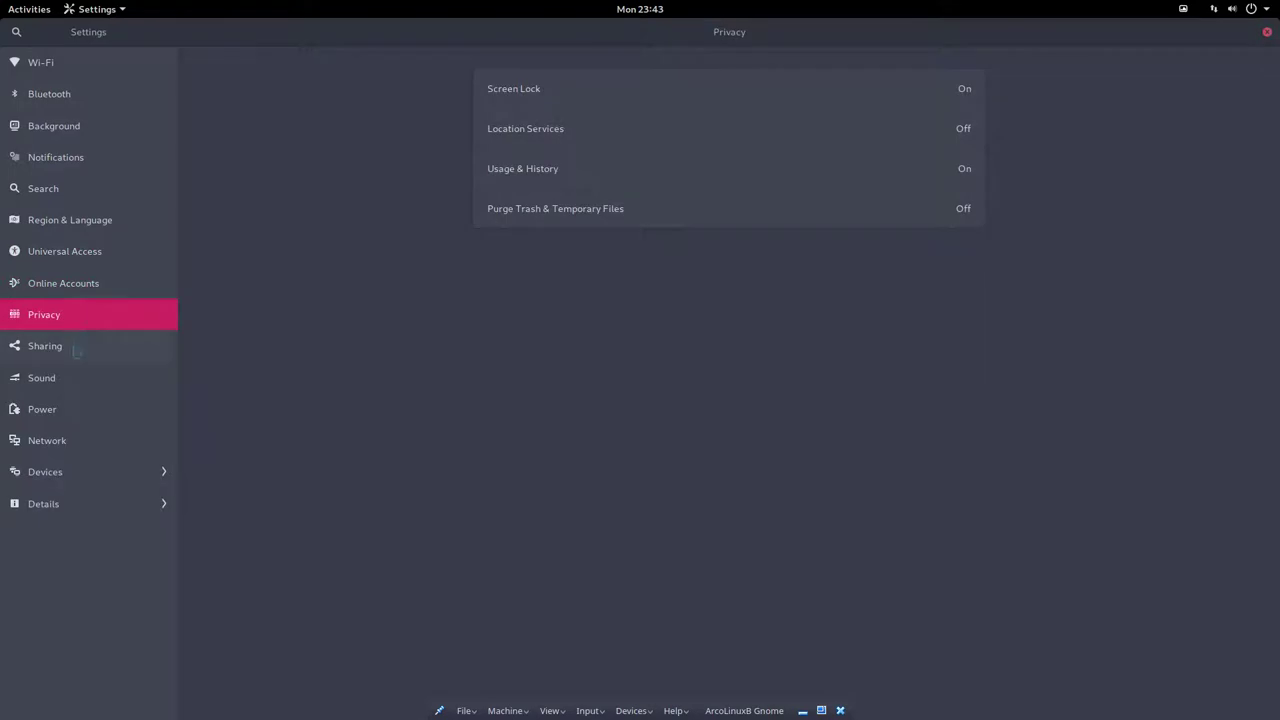
left_click(78, 344)
left_click(70, 379)
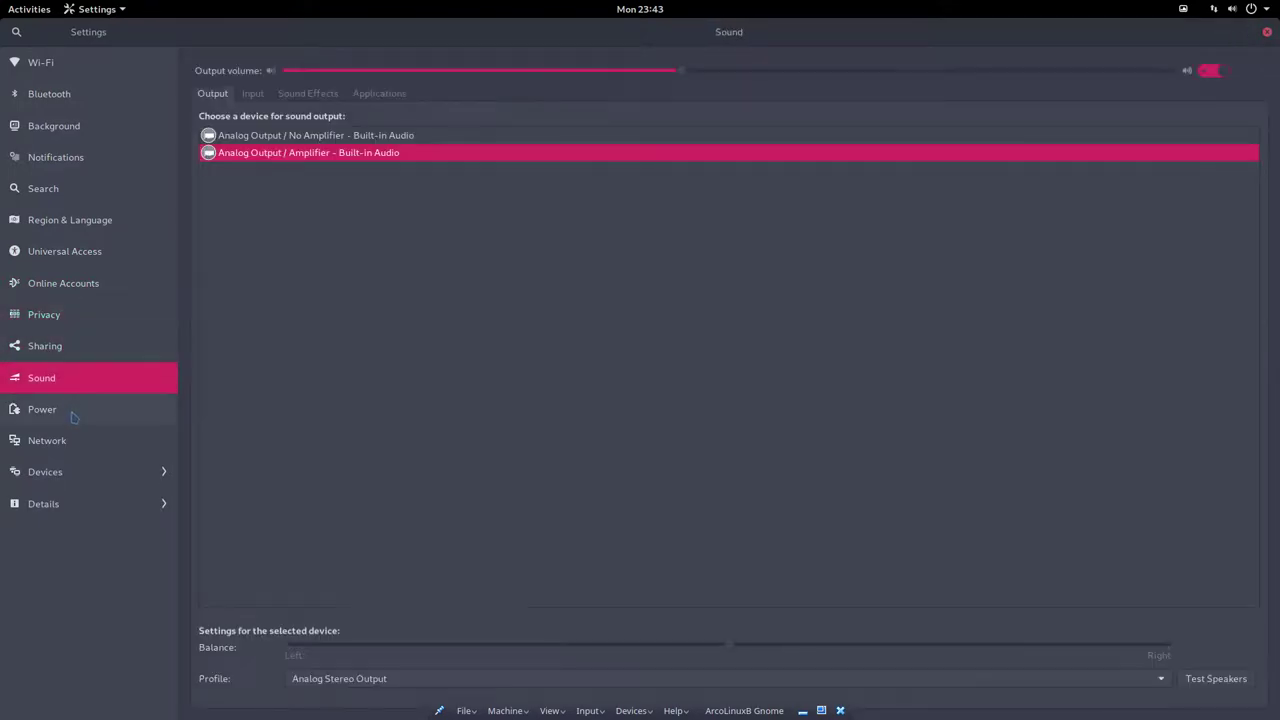
left_click(72, 412)
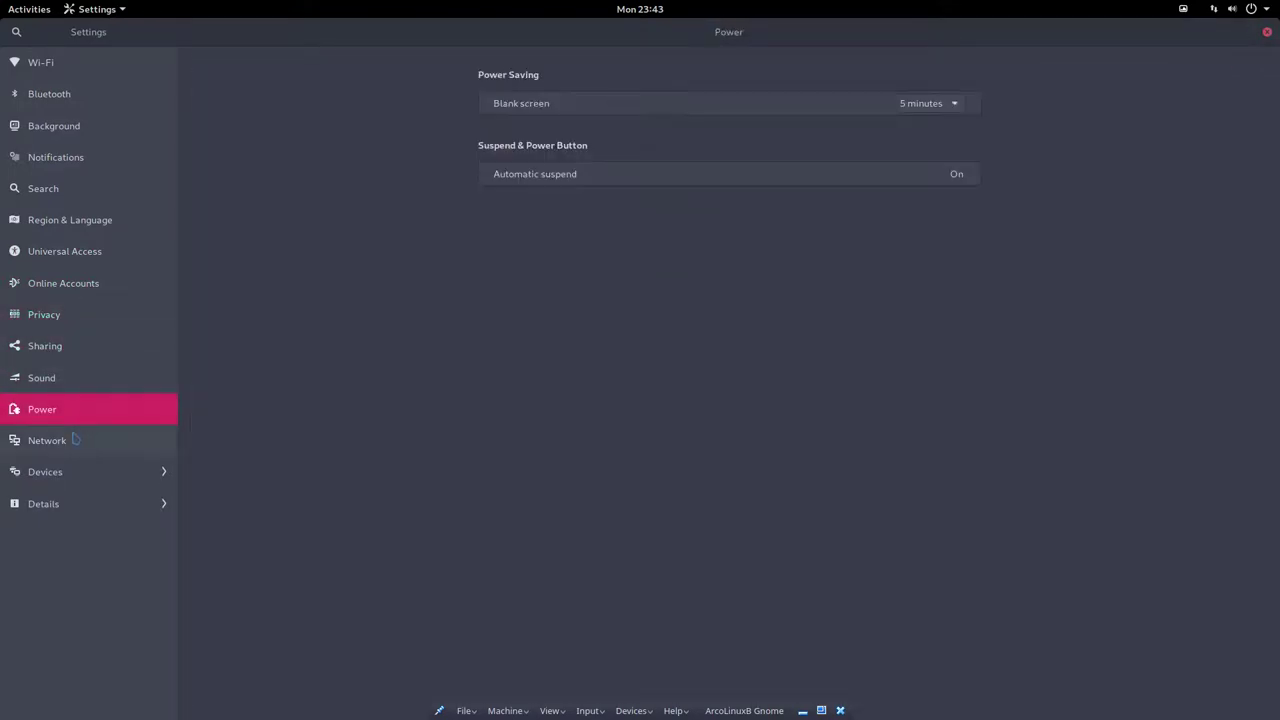
left_click(74, 440)
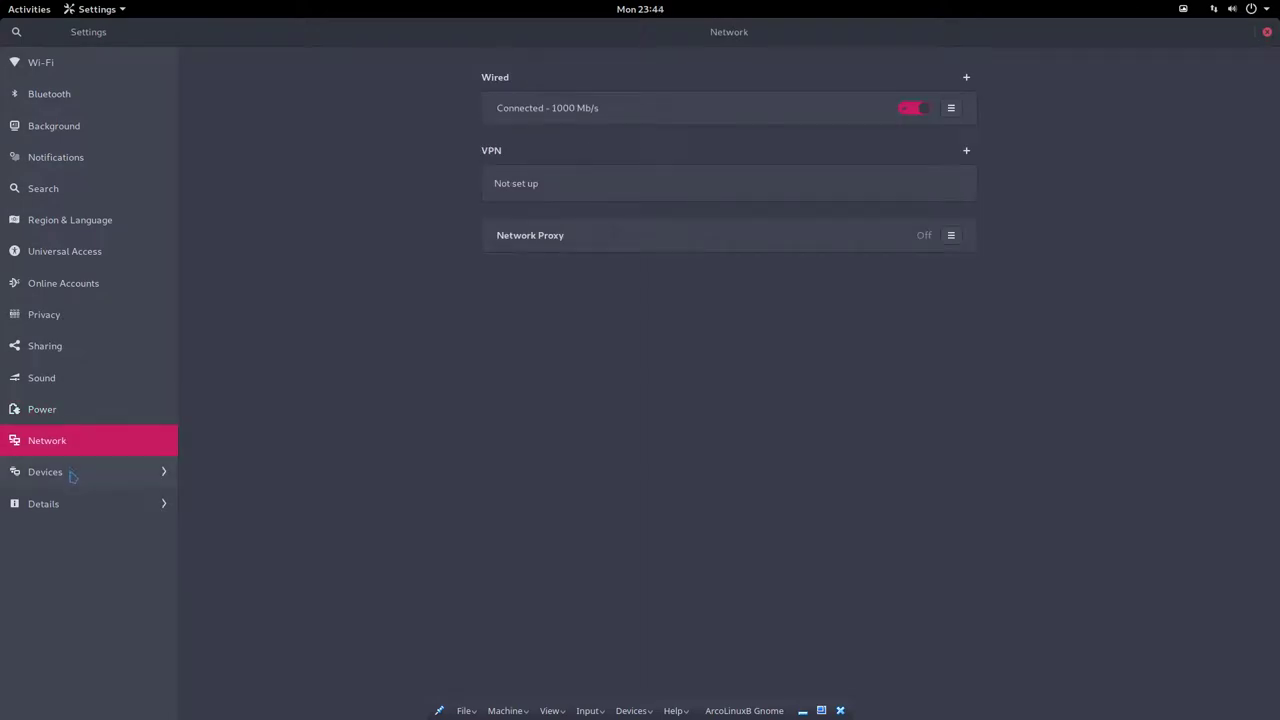
Enter the Devices section and show the Keyboard Shortcuts panel.
left_click(72, 474)
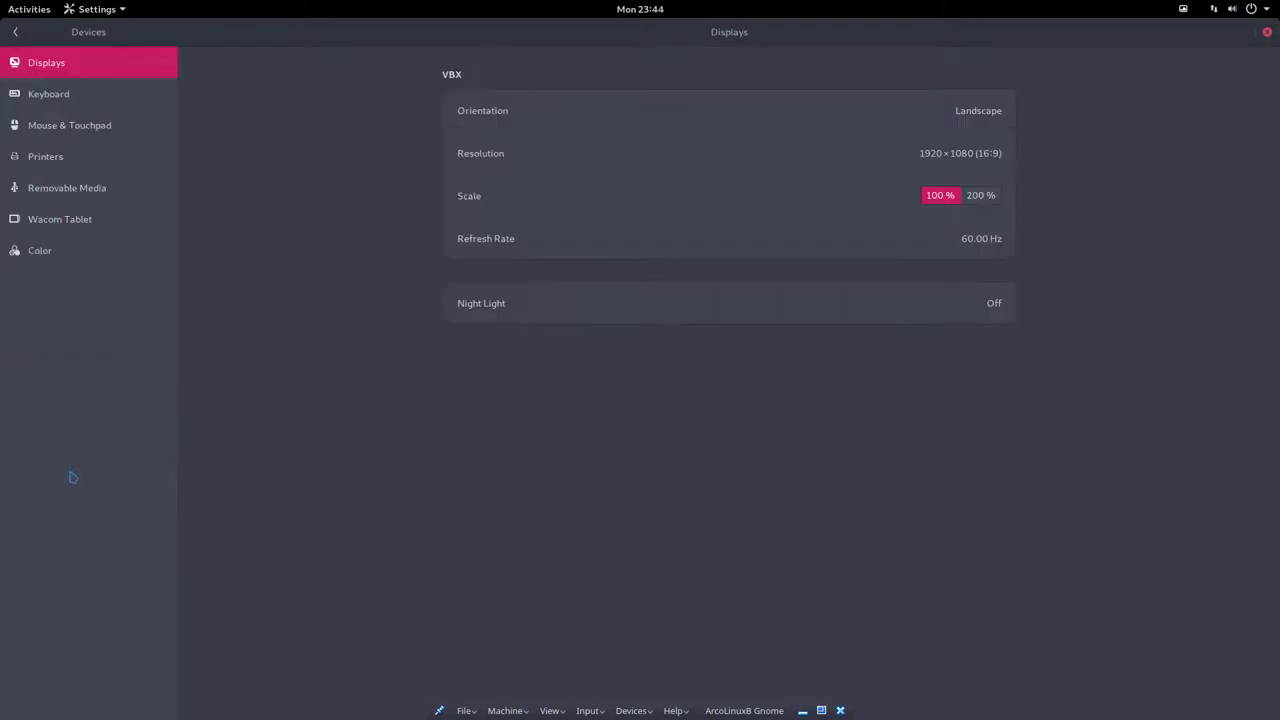
left_click(17, 33)
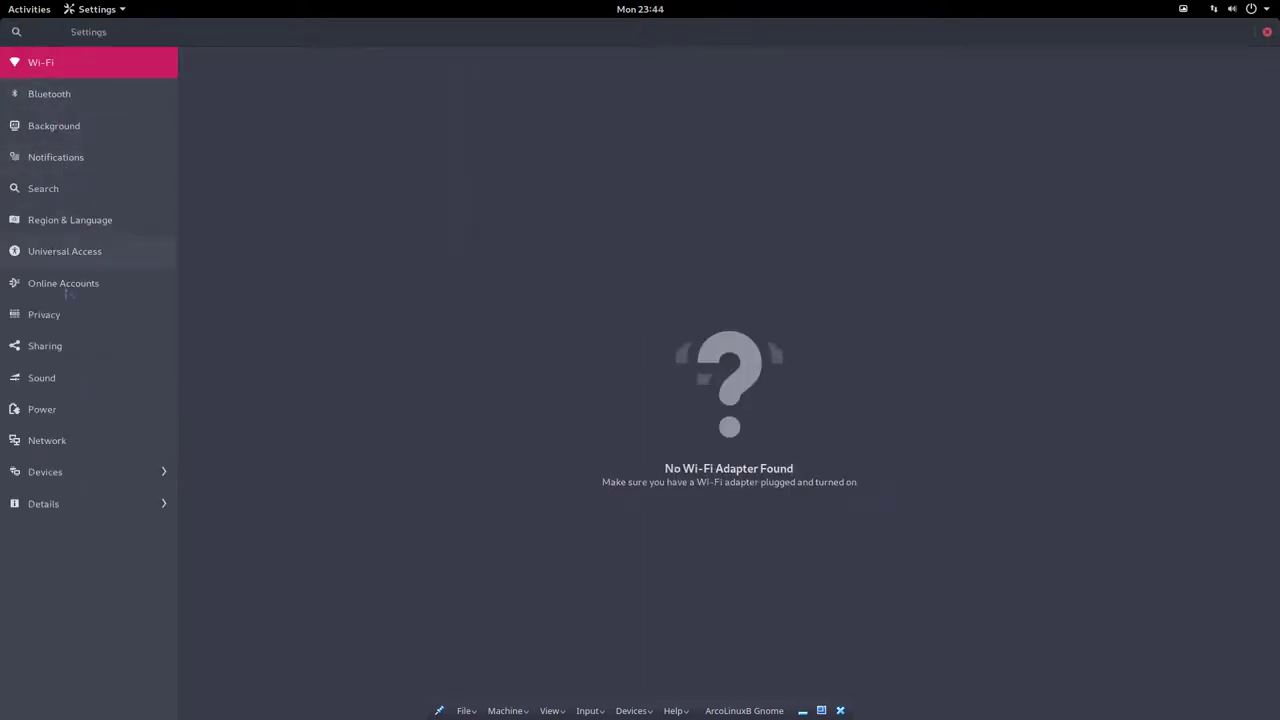
left_click(57, 474)
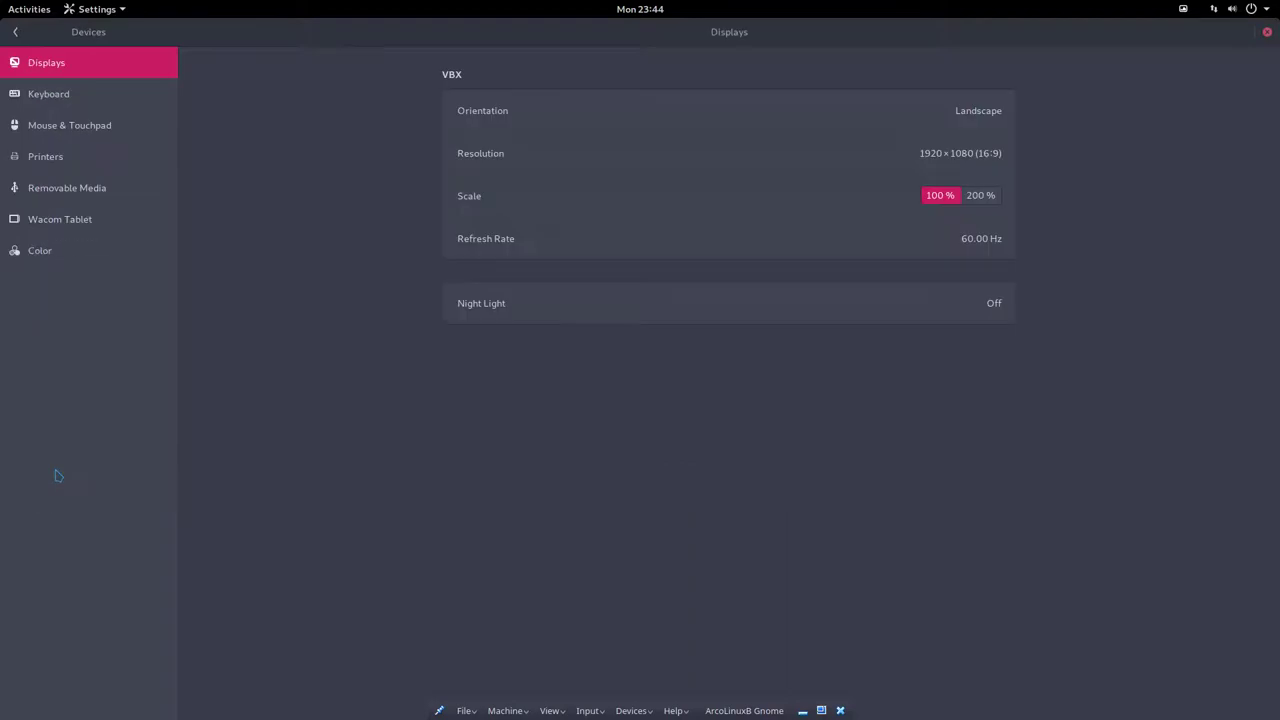
left_click(49, 96)
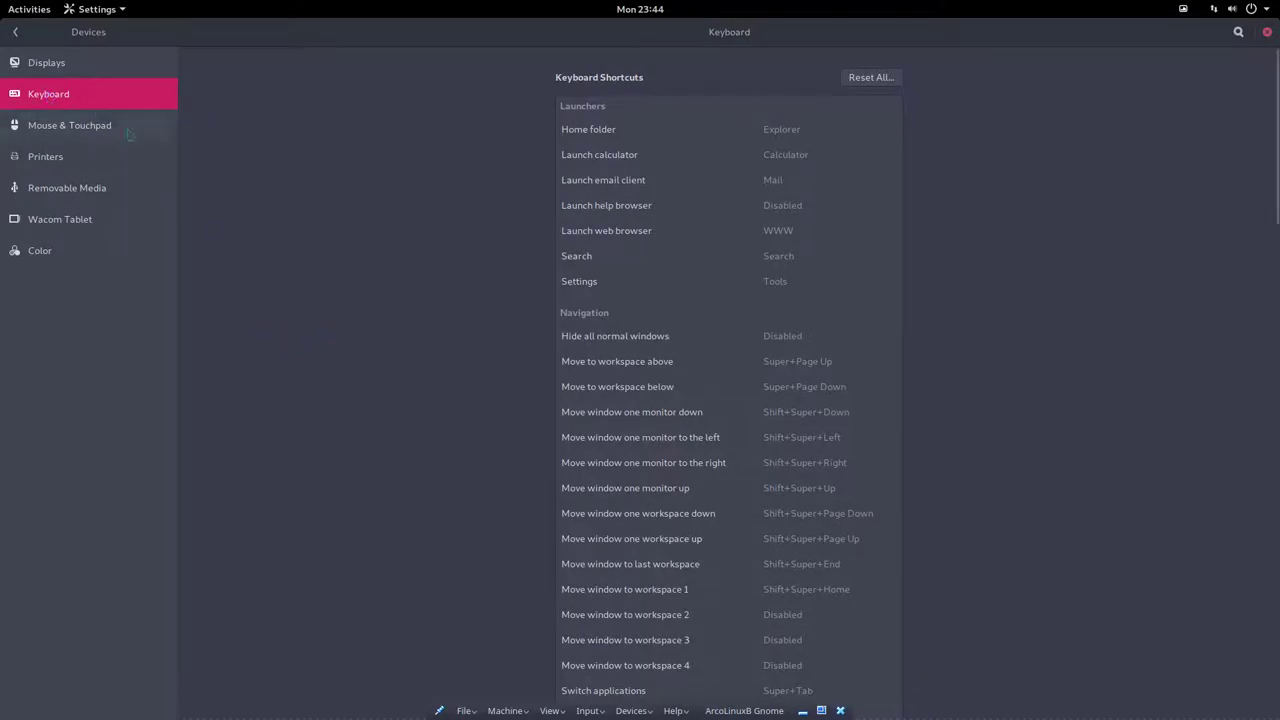
Go to the Devices Keyboard Shortcuts page in Settings and scroll to the bottom.
left_click(15, 32)
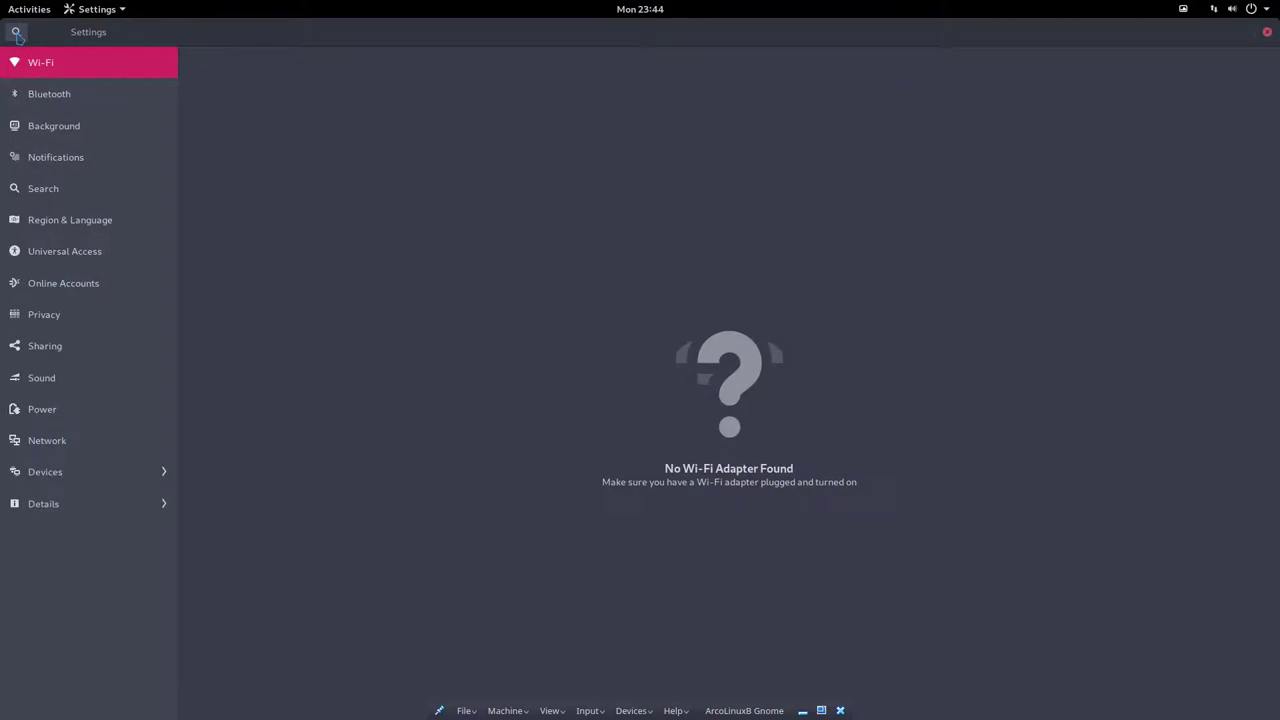
left_click(80, 472)
left_click(74, 104)
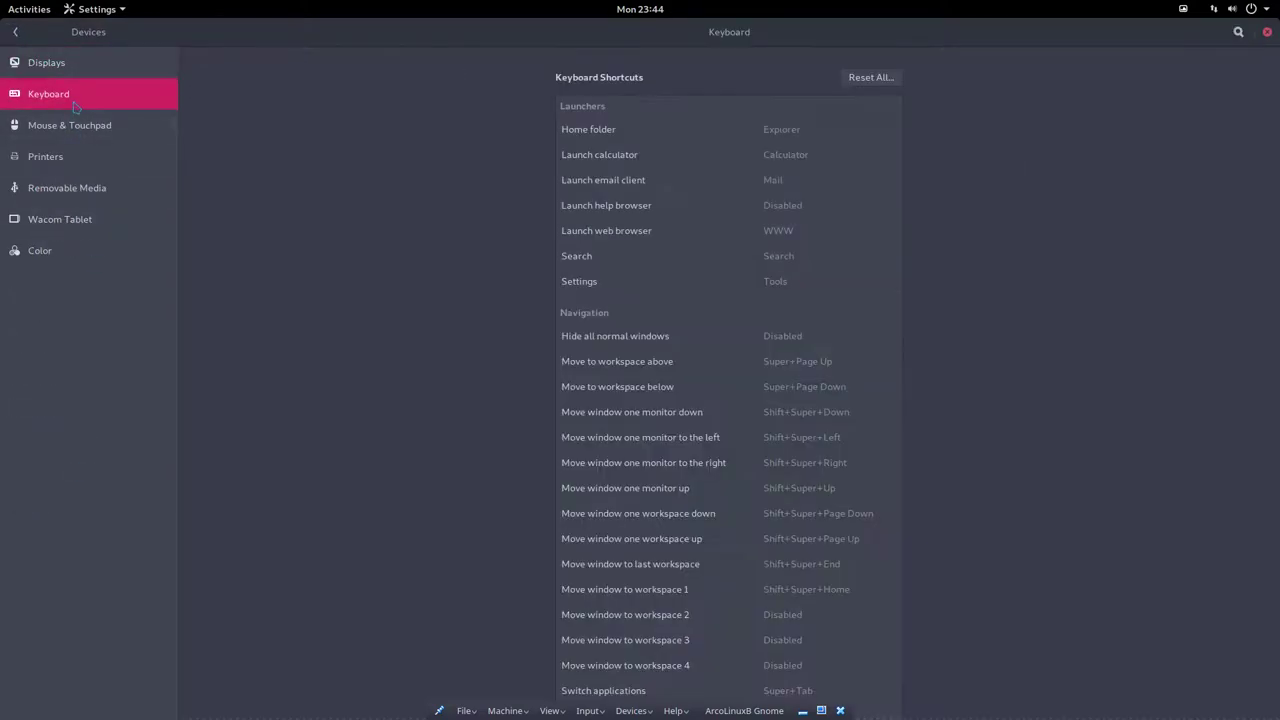
scroll(520, 550, "down", 10)
scroll(547, 566, "down", 5)
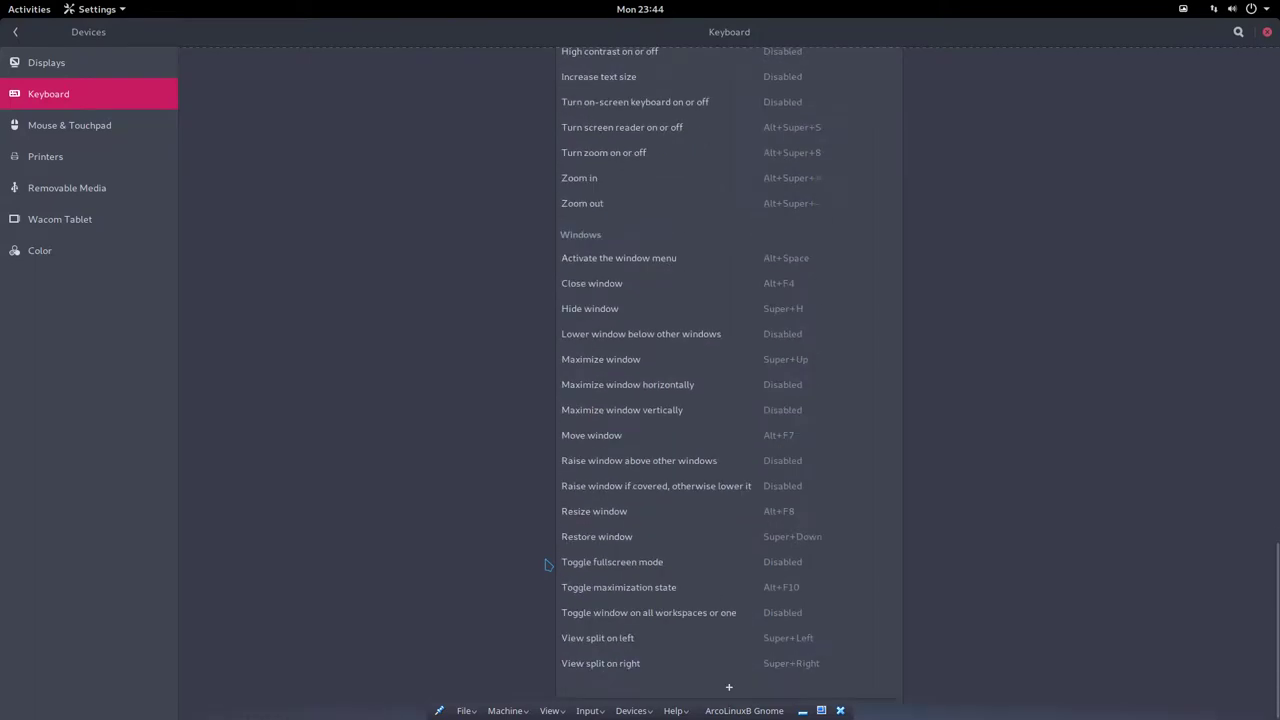
Add a custom shortcut 'termite' running termite on Ctrl+Alt+T, then test it.
left_click(746, 694)
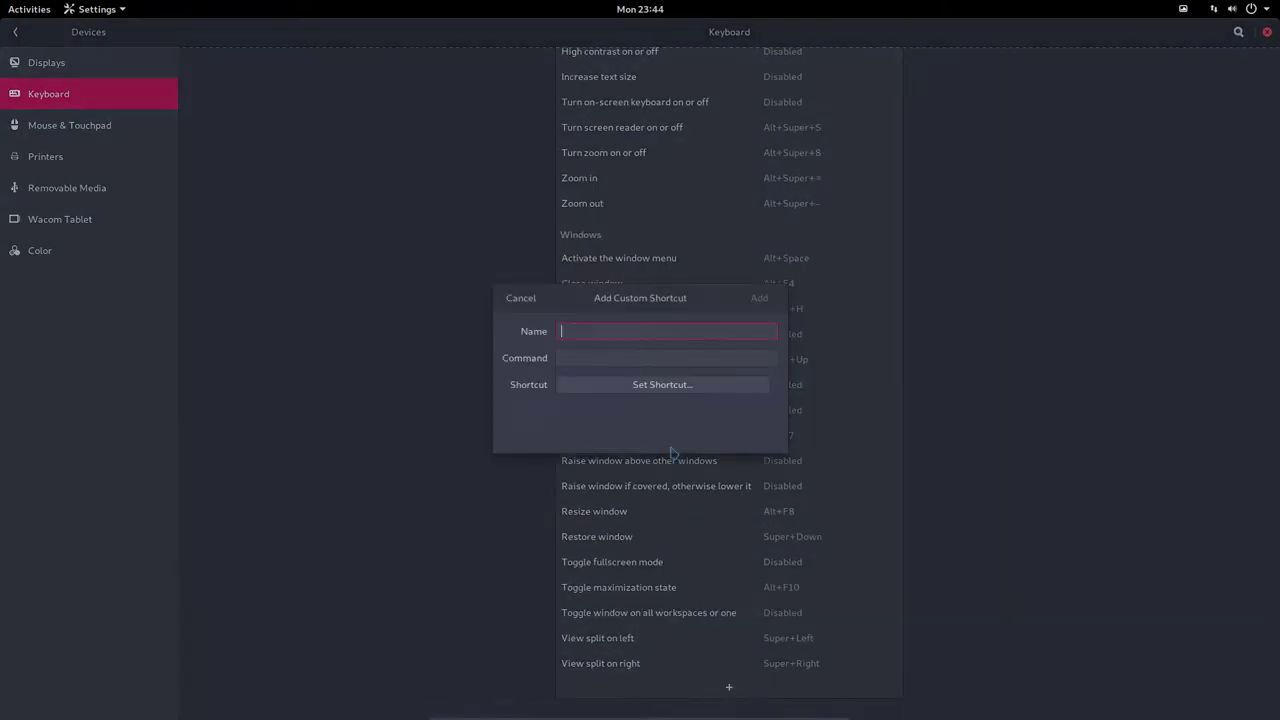
type("termite")
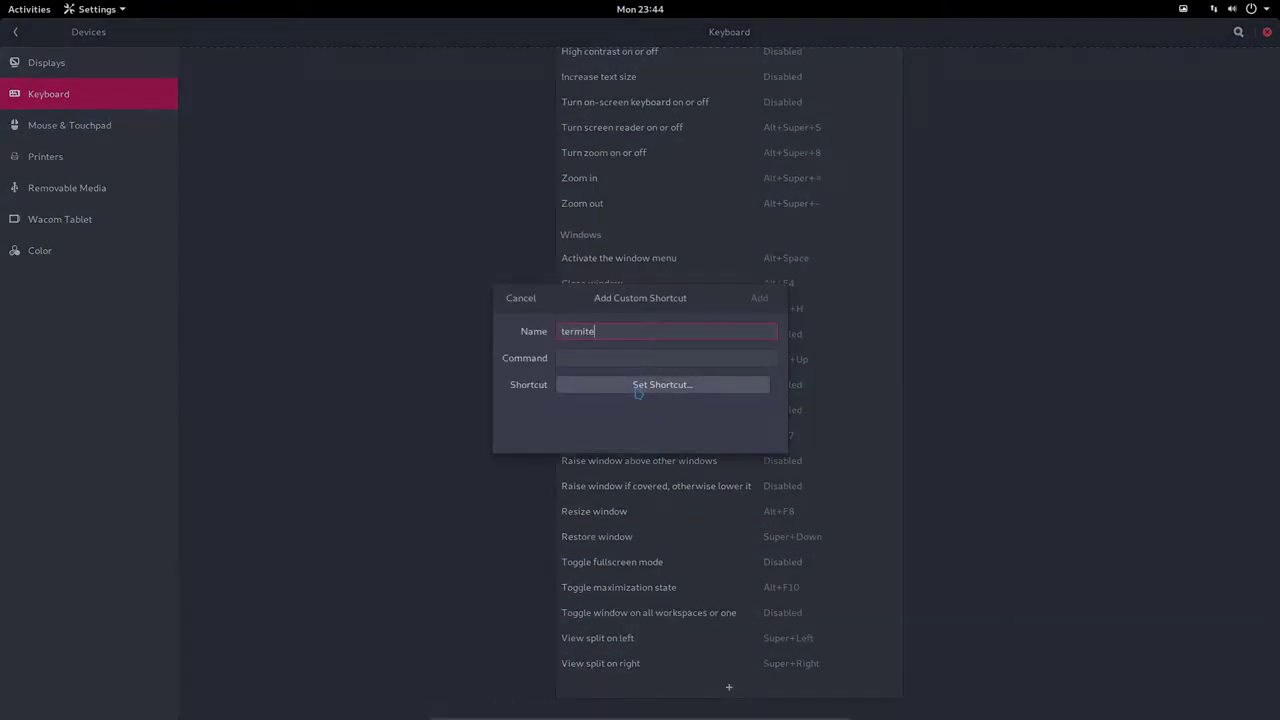
type("termite")
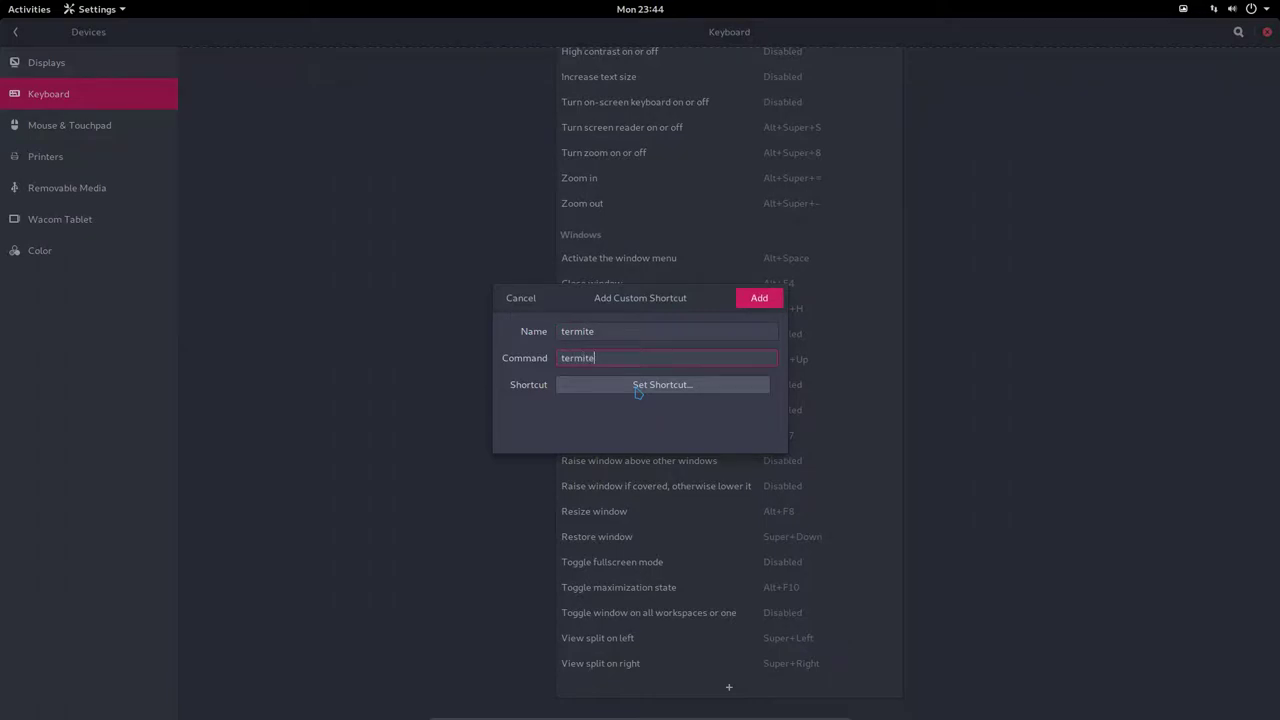
left_click(637, 388)
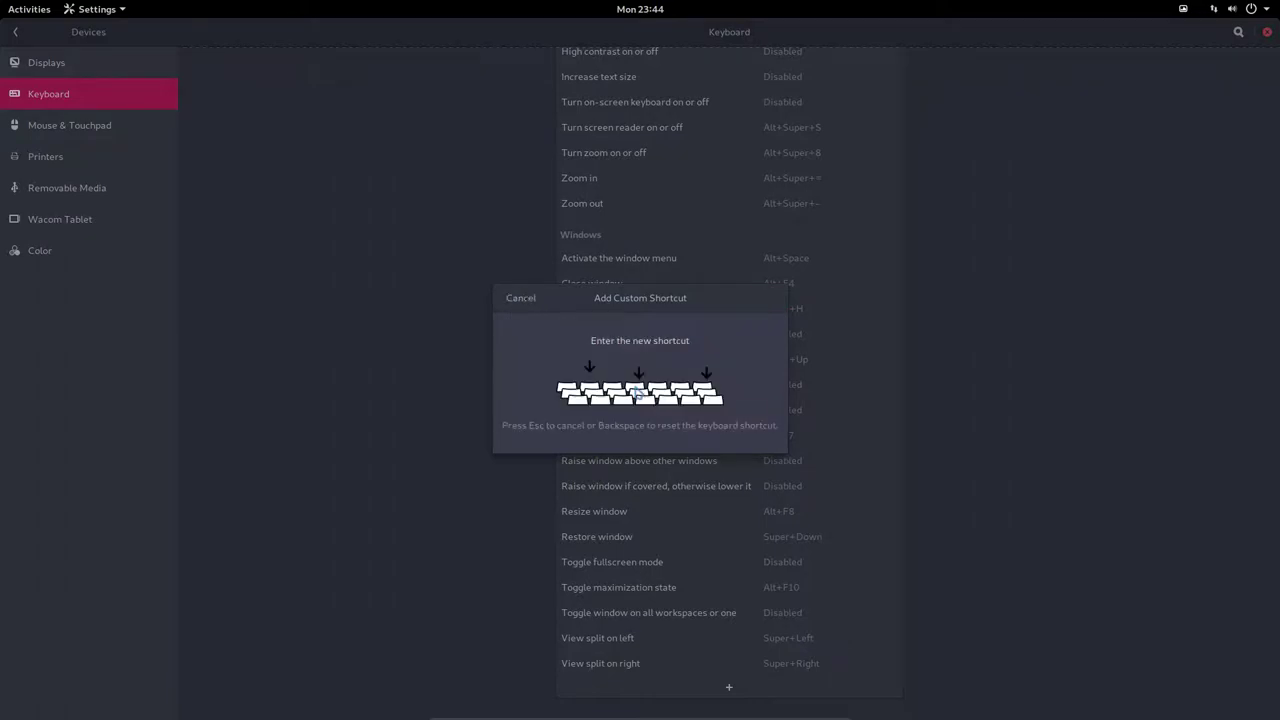
key("ctrl+alt+t")
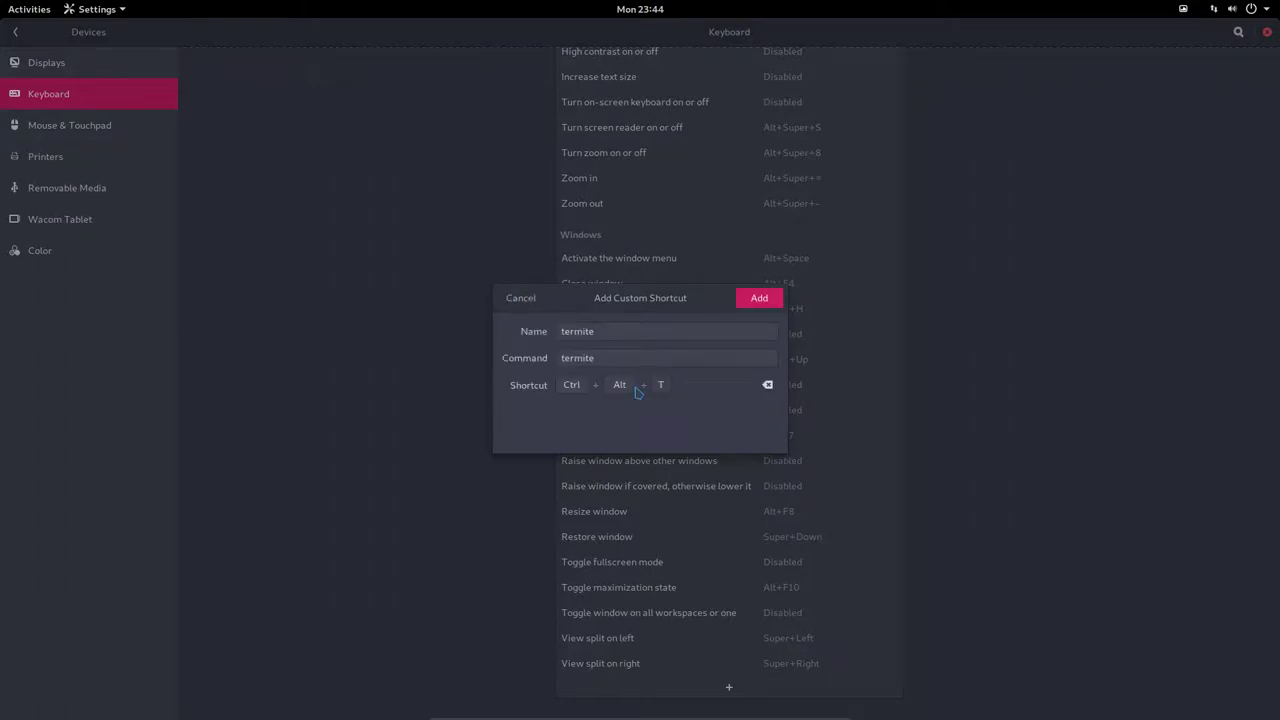
left_click(757, 302)
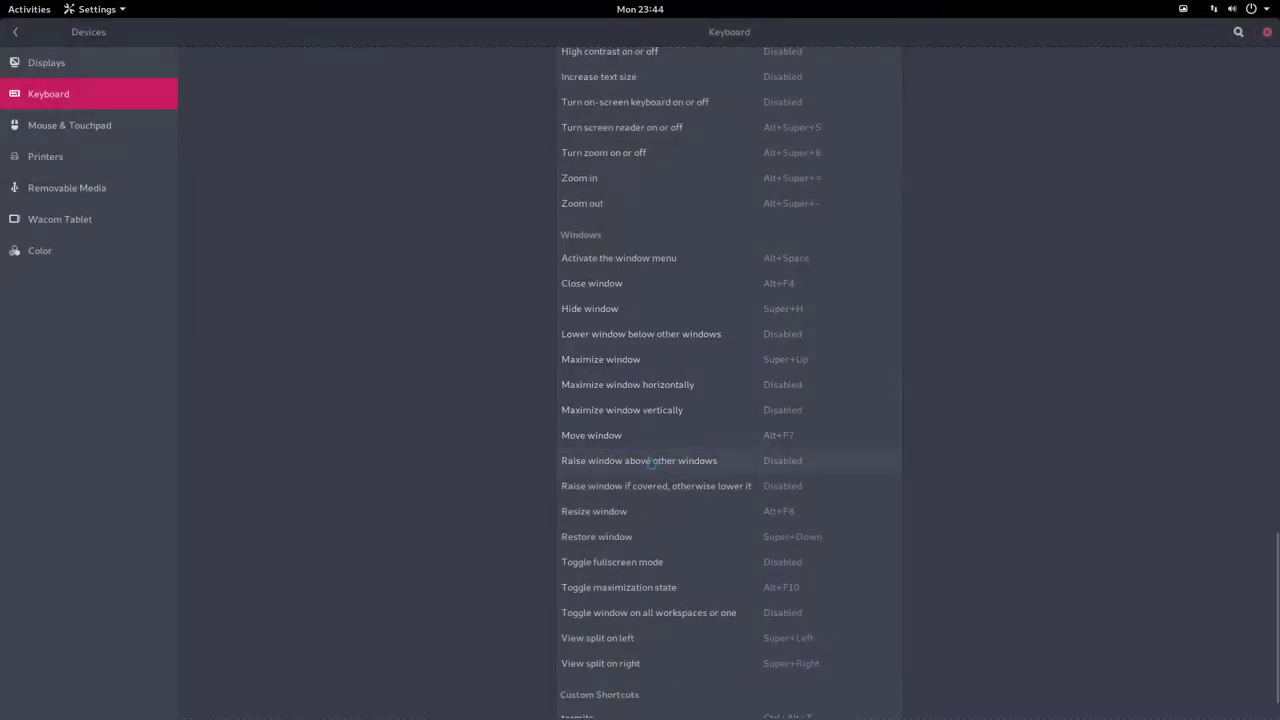
key("ctrl+alt+t")
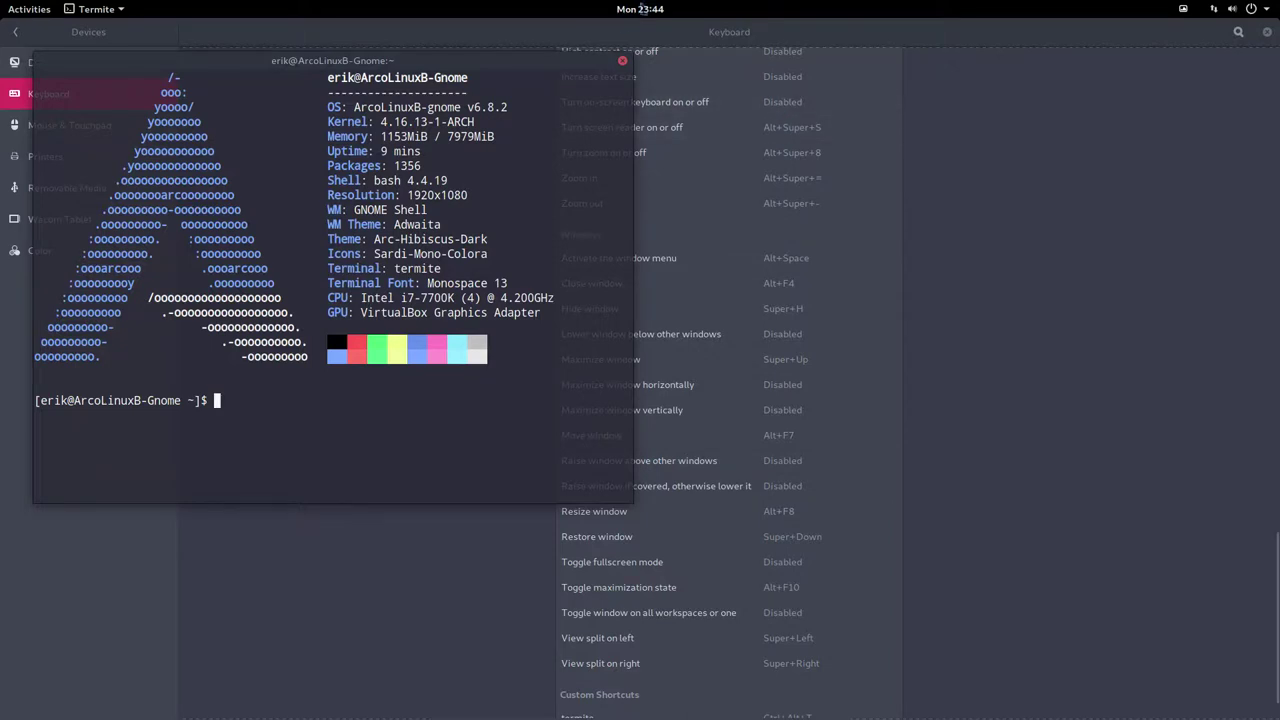
Close the test terminal and create another custom shortcut with name and command termite.
left_click(621, 61)
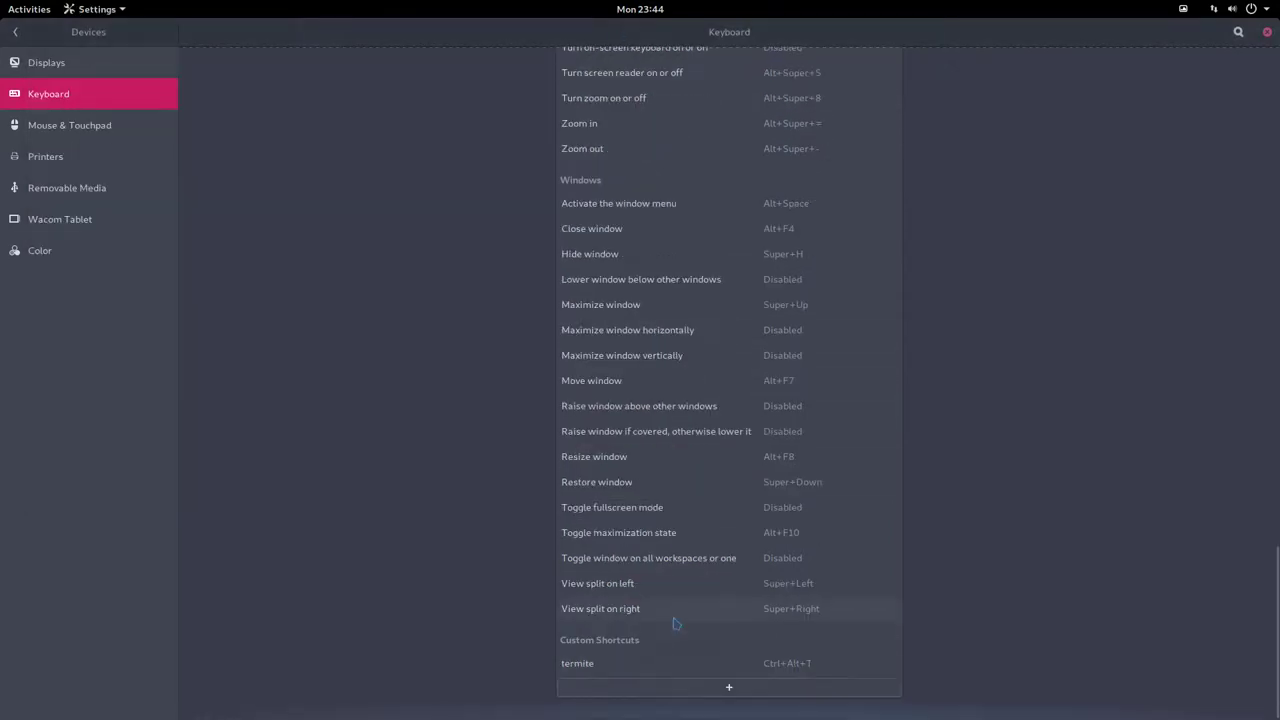
scroll(706, 675, "down", 1)
left_click(728, 688)
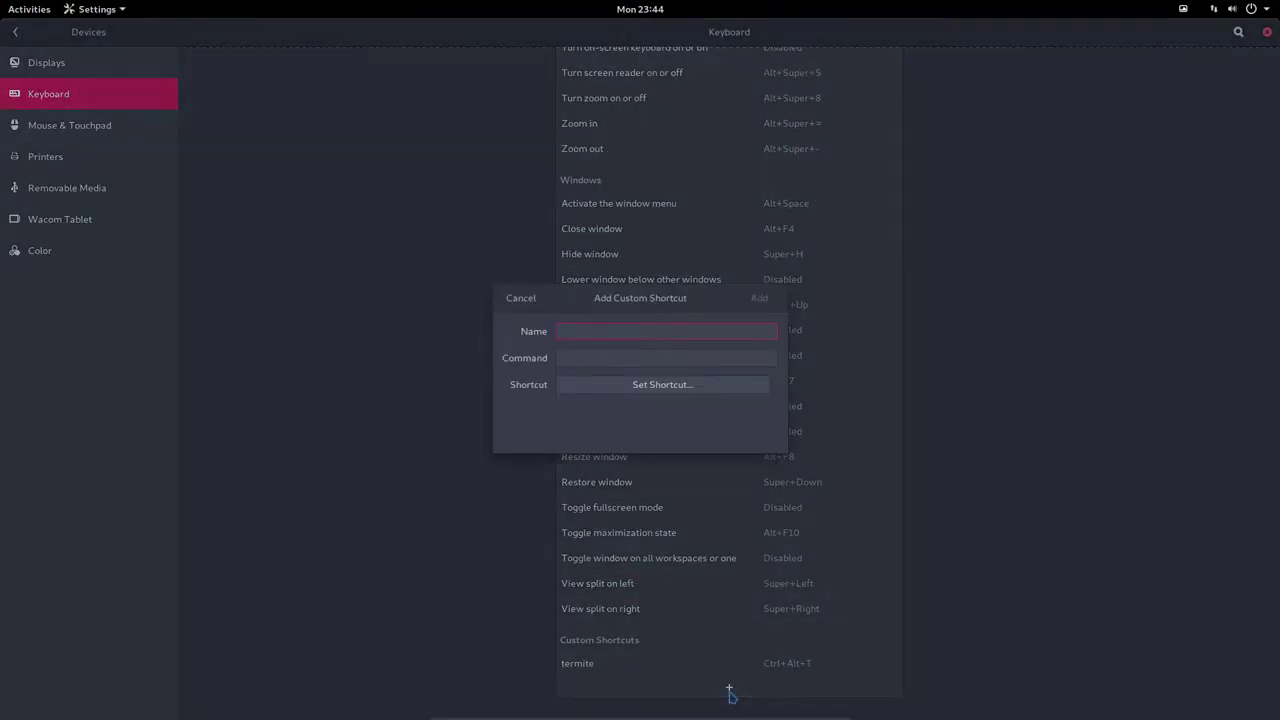
type("termite")
key("Tab")
type("termite")
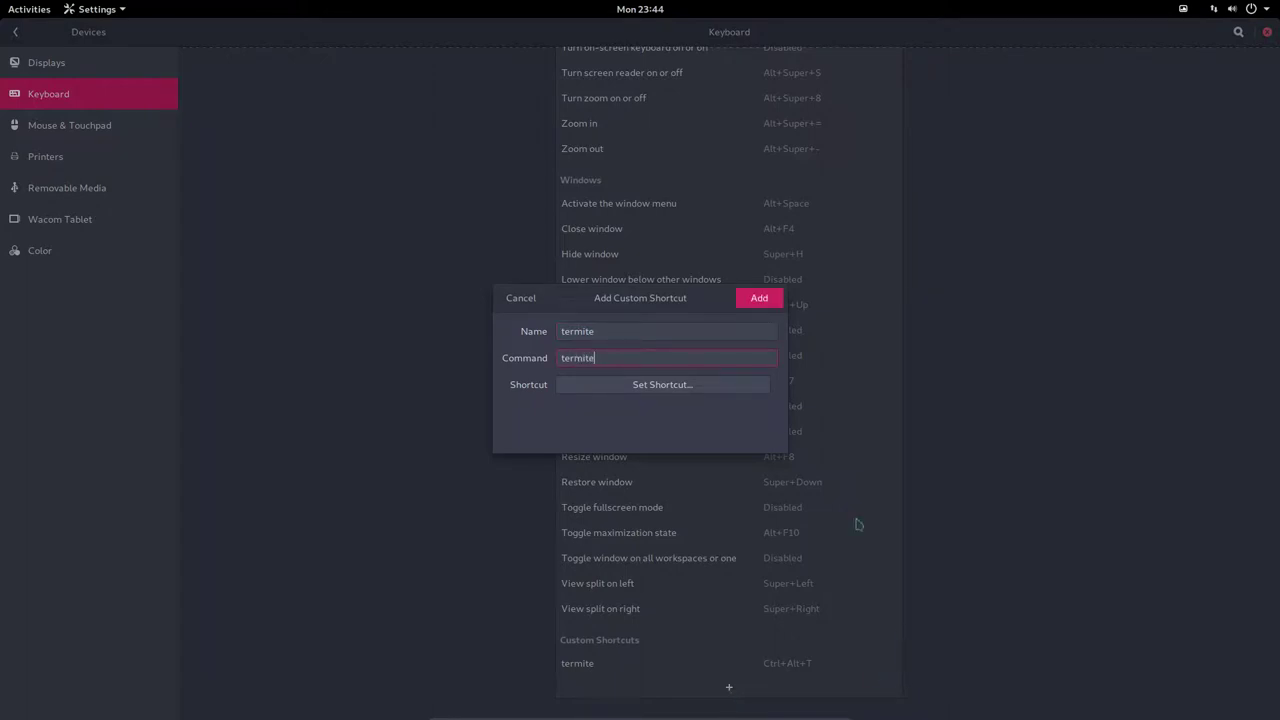
Bind the new termite shortcut to Super+Return, save and test it, then close Settings.
left_click(680, 388)
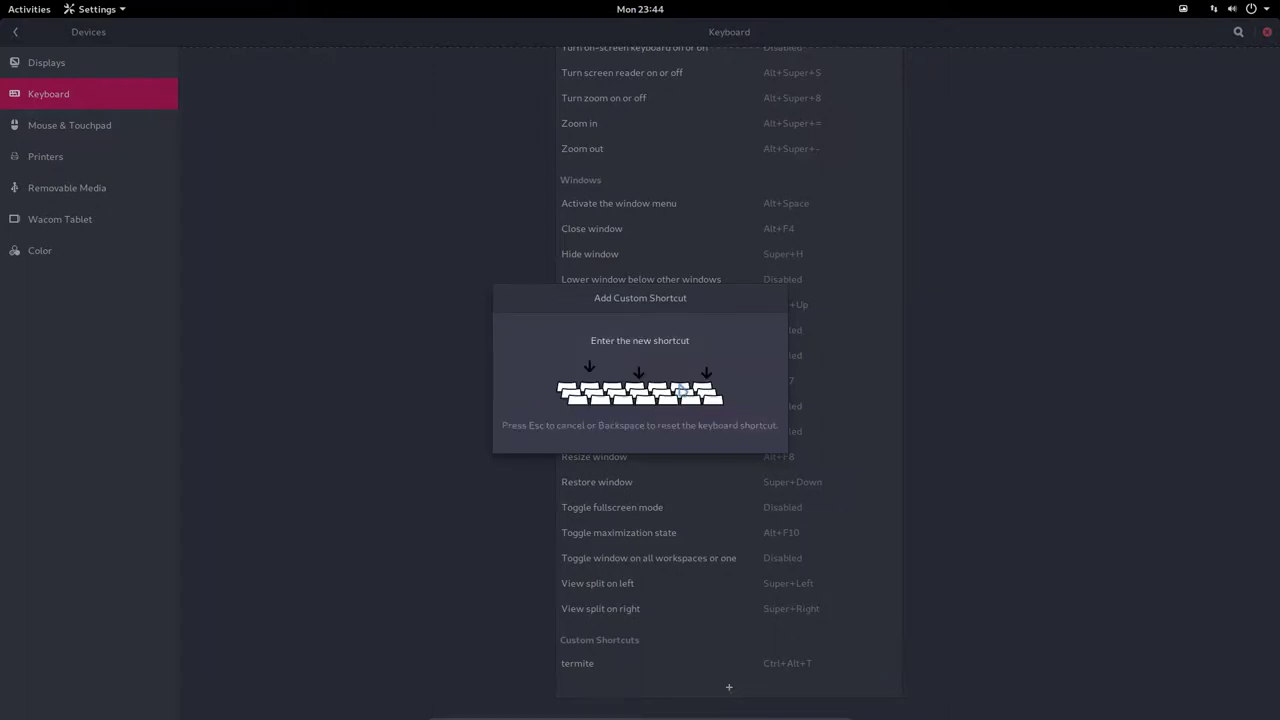
key("super+Return")
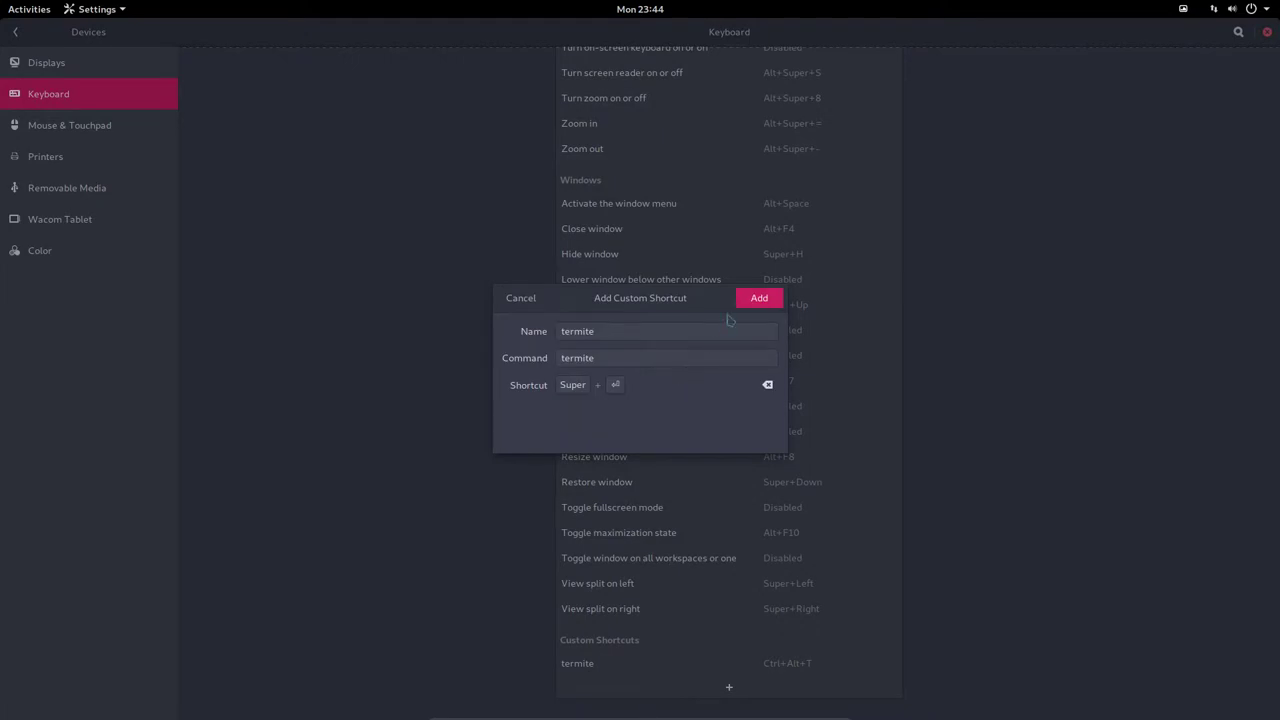
left_click(758, 305)
key("super+Return")
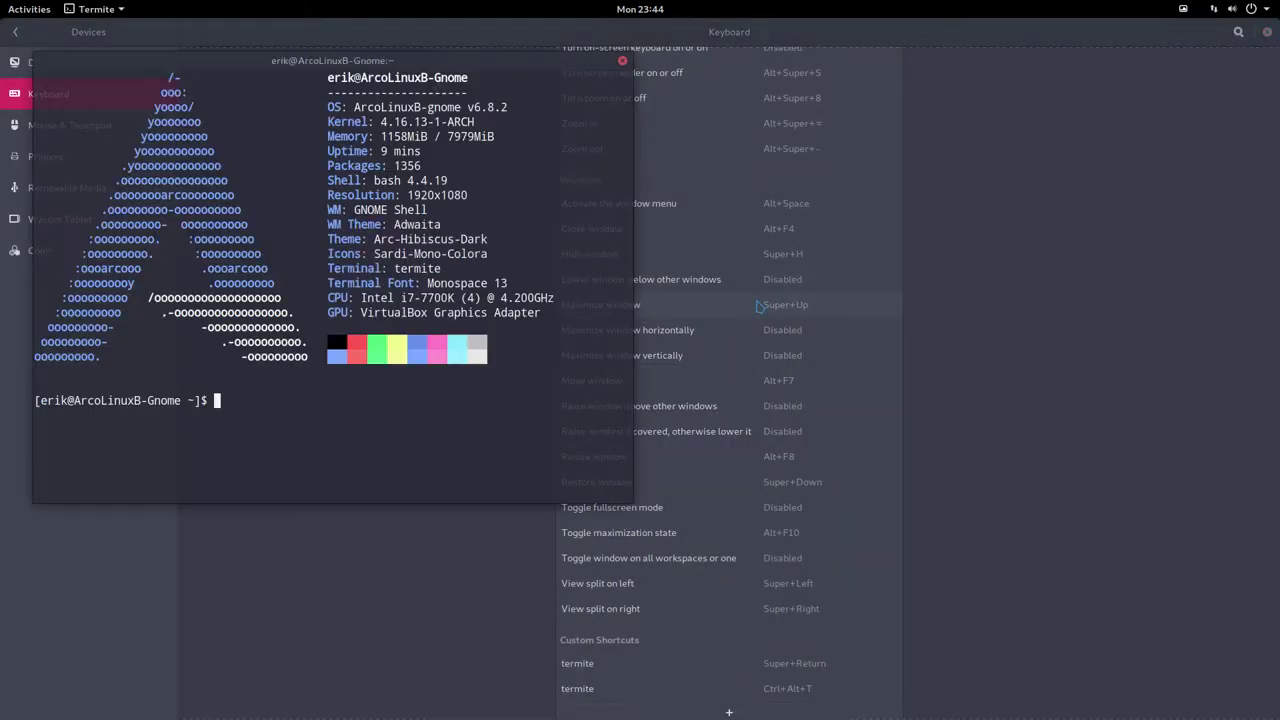
left_click(1266, 32)
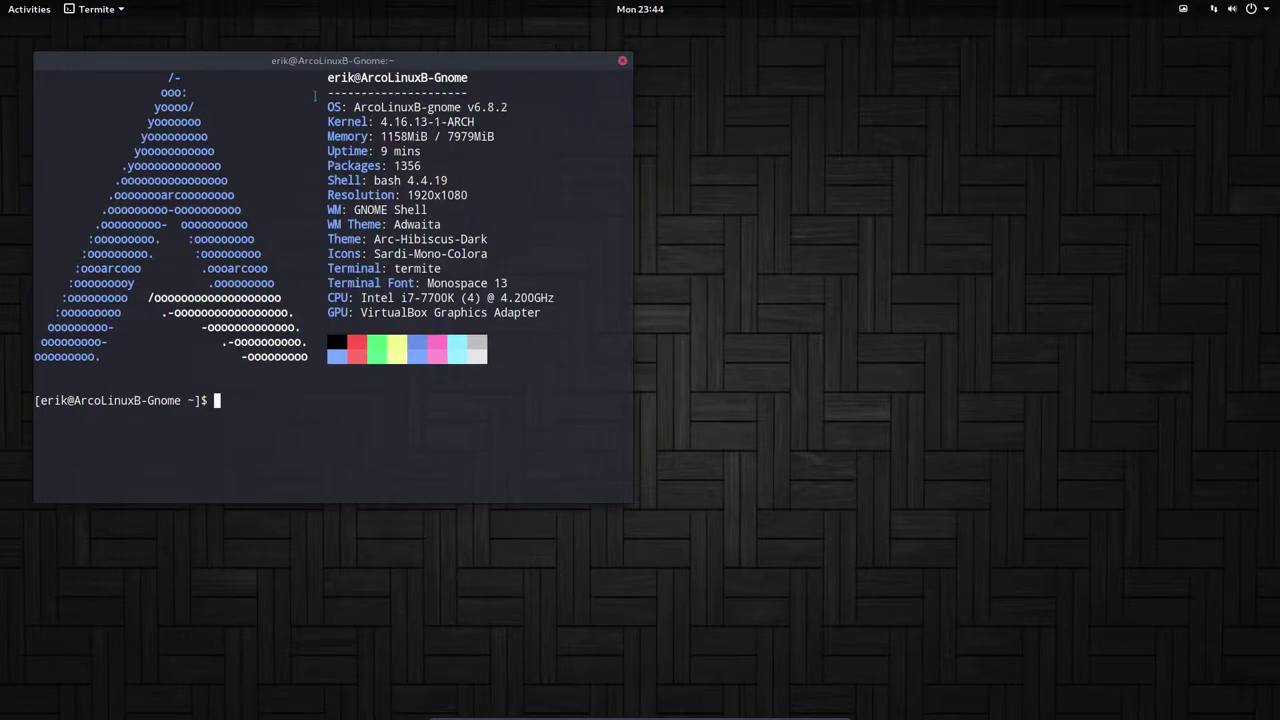
Run the pksyua full system update in Termite, then close the terminal.
left_click_drag(355, 73, 935, 74)
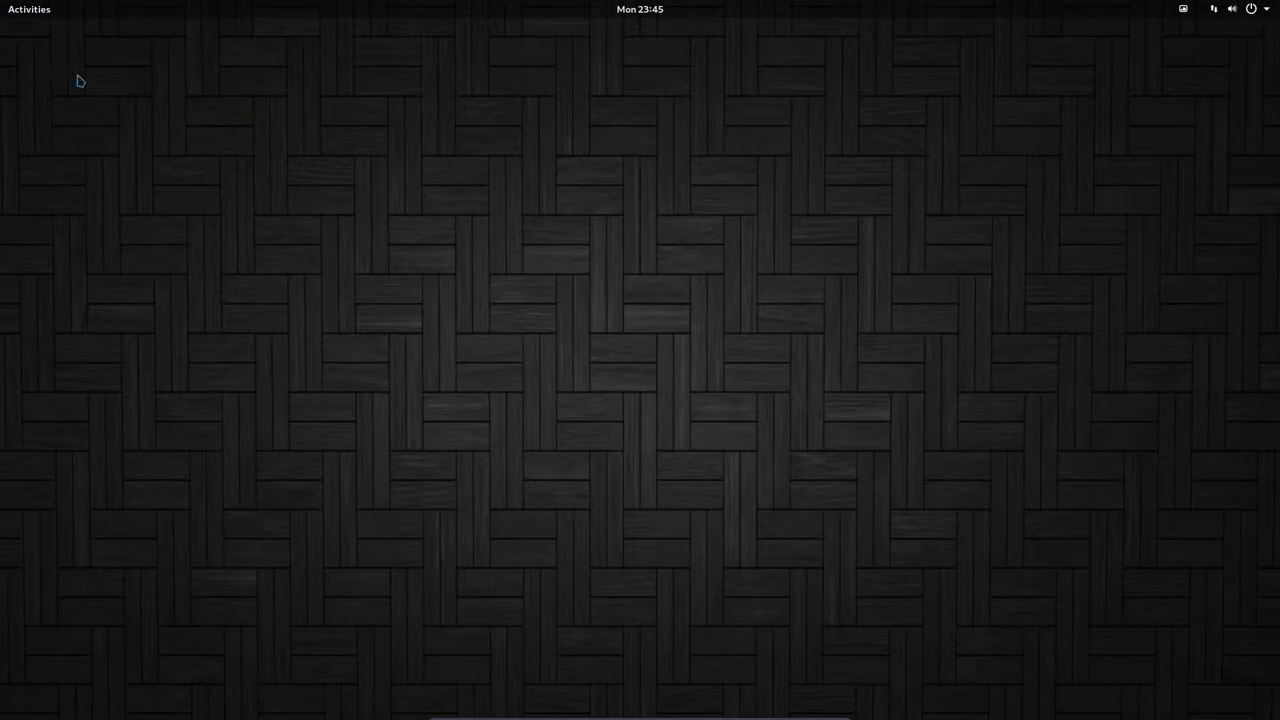
left_click(24, 9)
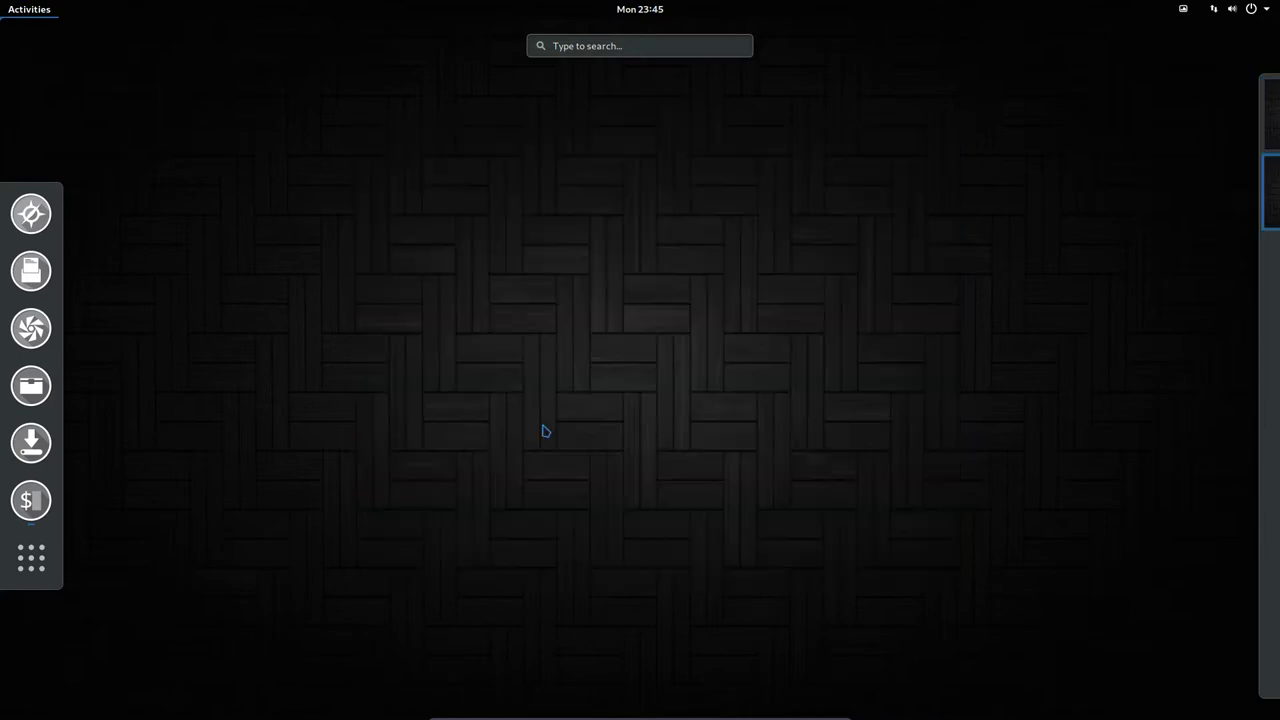
left_click(463, 415)
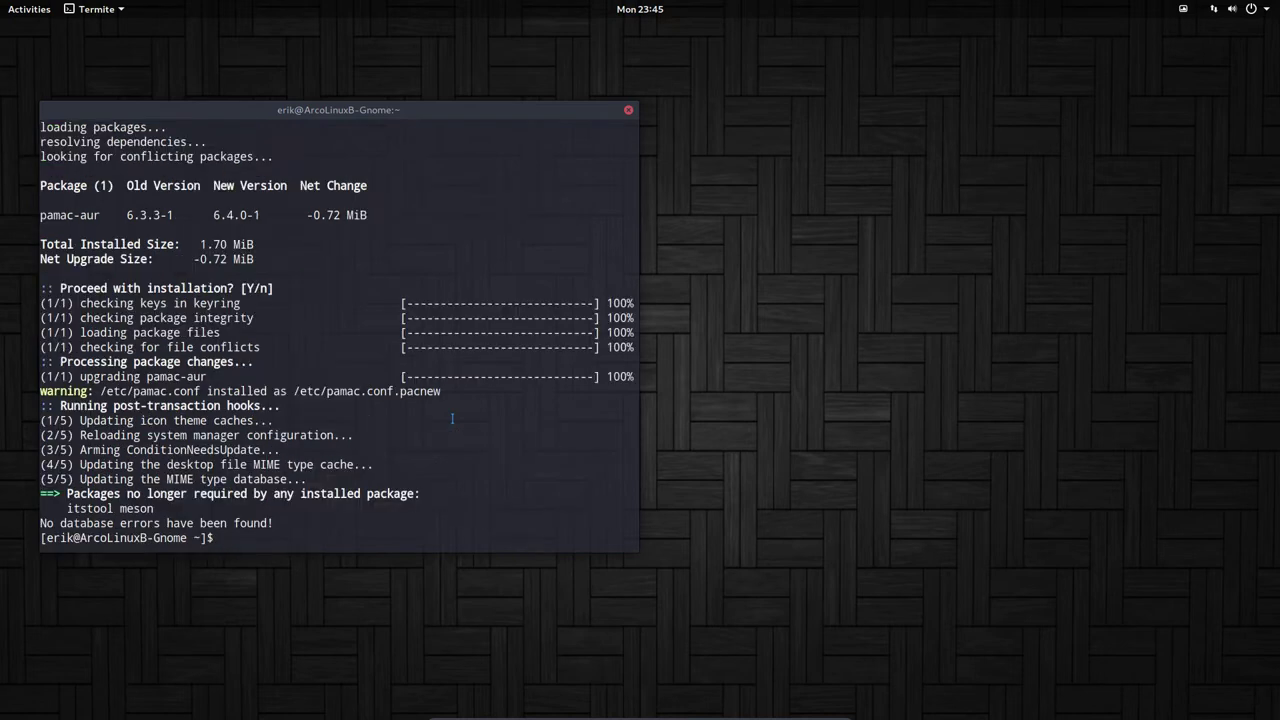
type("pksyua")
key("Return")
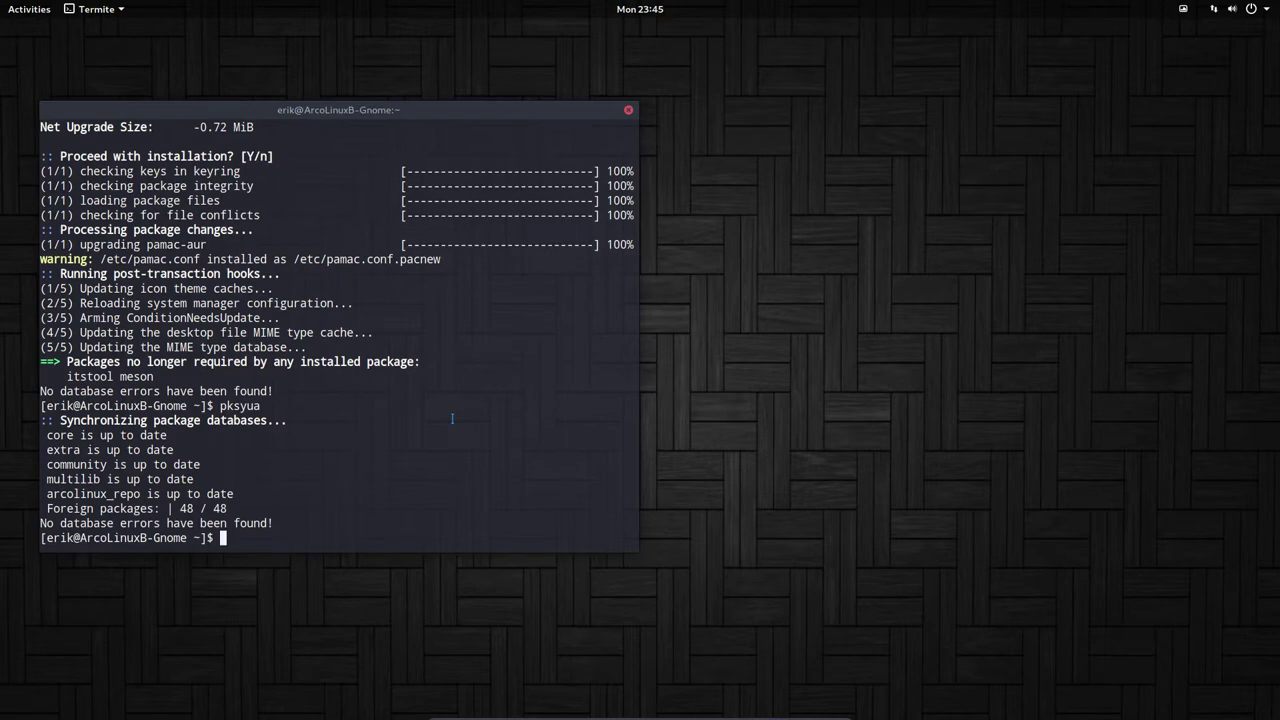
left_click(628, 110)
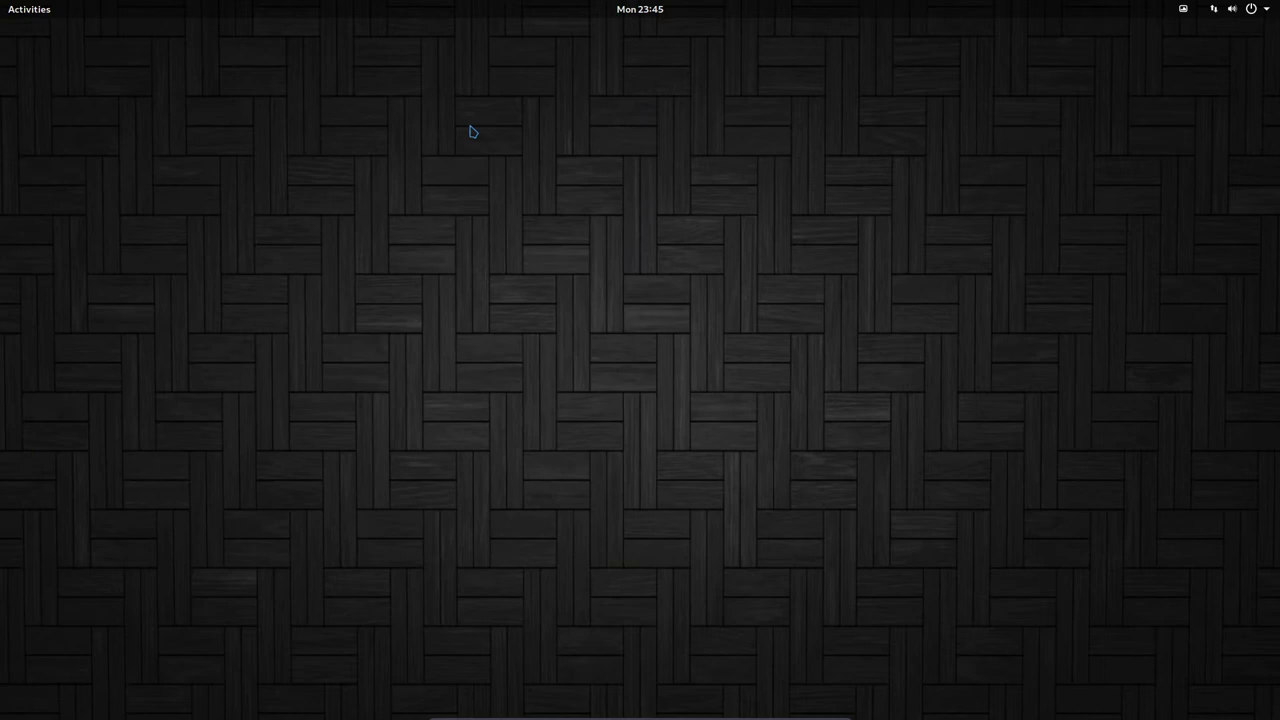